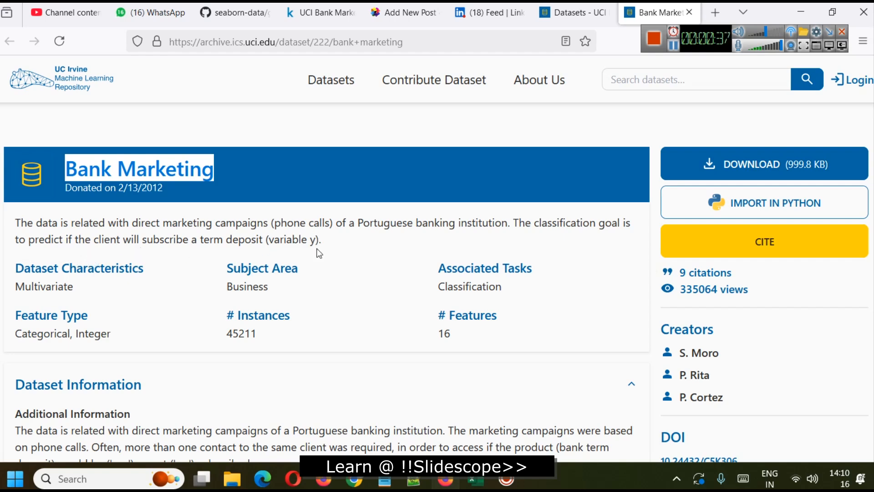
Step: Switch to the UCI Bank Marketing Dataset page on Kaggle and read its About Dataset section
{"action": "left_click", "coordinate": [670, 48]}
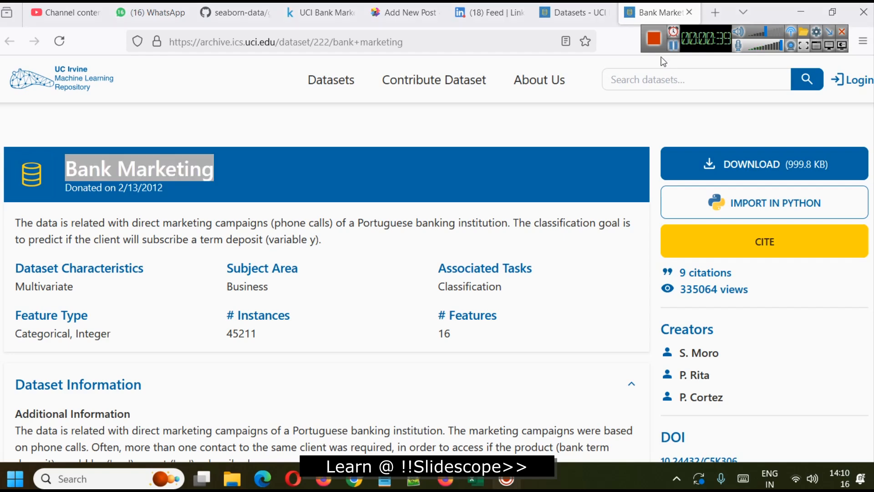
{"action": "left_click", "coordinate": [319, 12]}
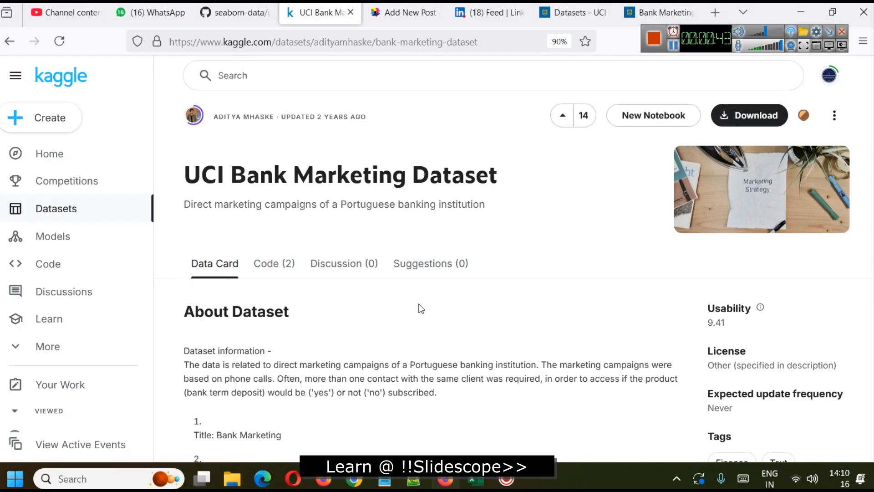
{"action": "scroll", "coordinate": [419, 306], "scroll_direction": "down", "scroll_amount": 3}
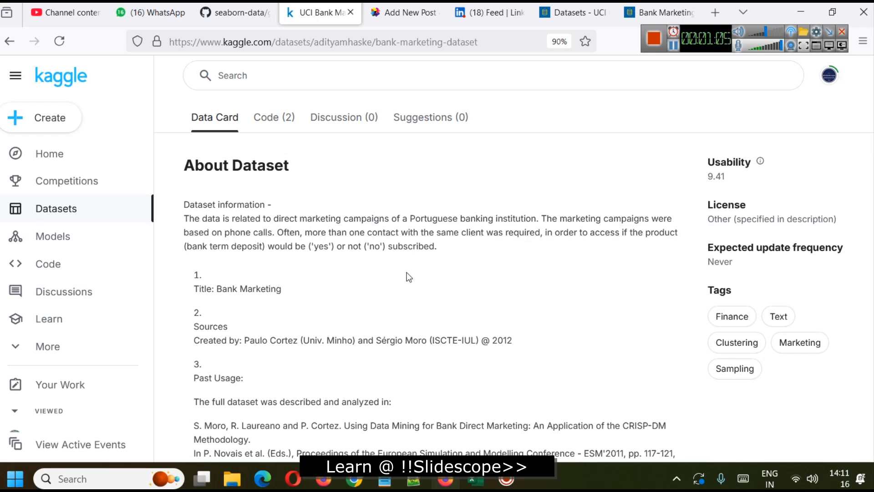
{"action": "scroll", "coordinate": [320, 251], "scroll_direction": "down", "scroll_amount": 3}
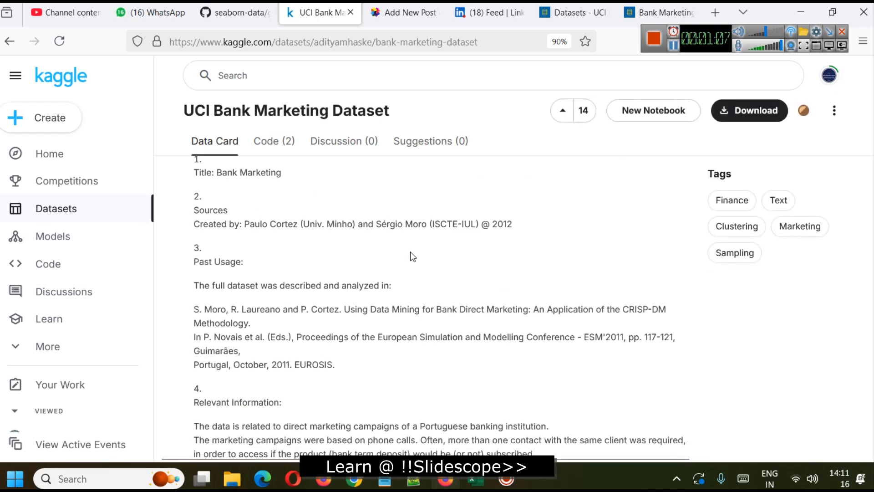
{"action": "scroll", "coordinate": [410, 253], "scroll_direction": "up", "scroll_amount": 3}
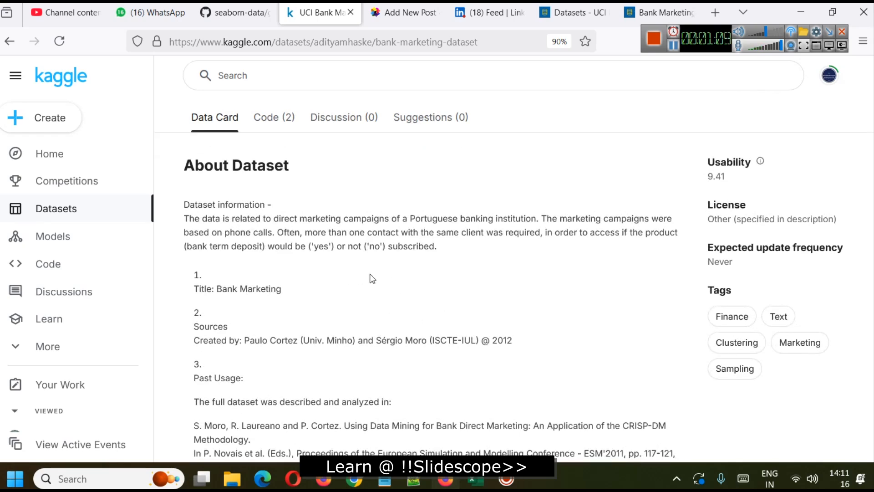
{"action": "scroll", "coordinate": [409, 279], "scroll_direction": "down", "scroll_amount": 3}
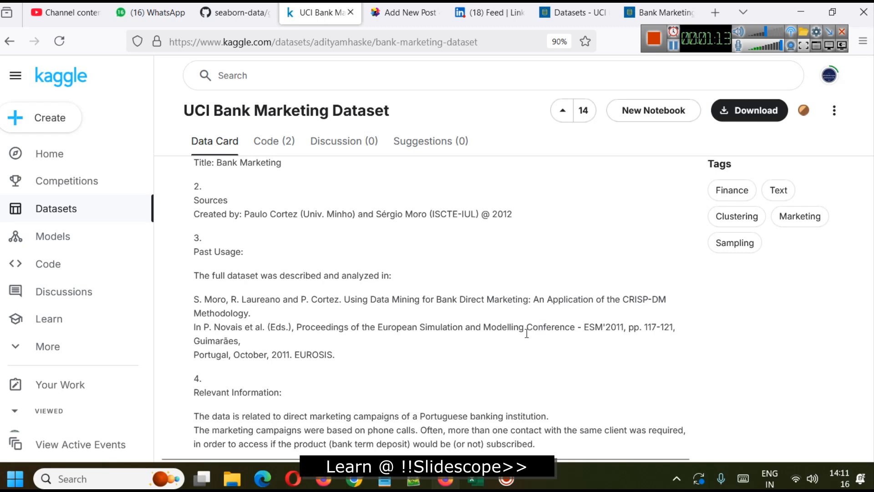
Step: Switch to bank-full.xlsx in Excel and go through the client columns one by one, from age to loan
{"action": "mouse_move", "coordinate": [476, 479]}
{"action": "left_click", "coordinate": [498, 429]}
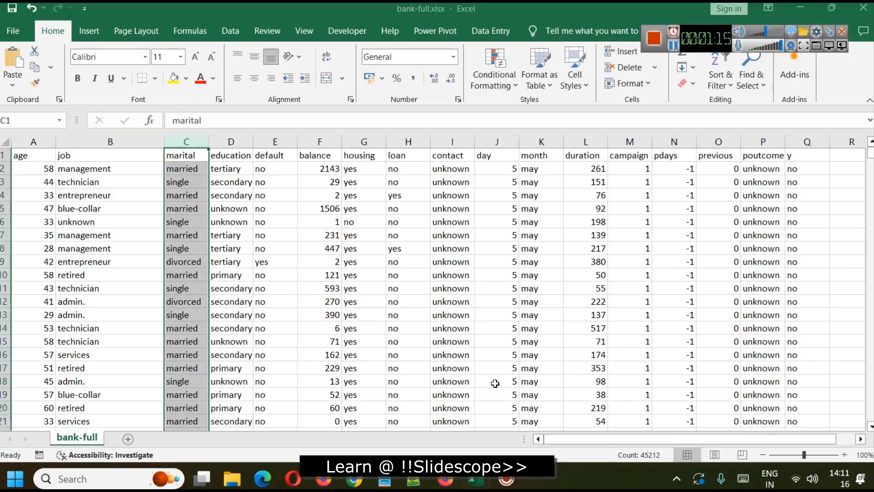
{"action": "left_click", "coordinate": [28, 142]}
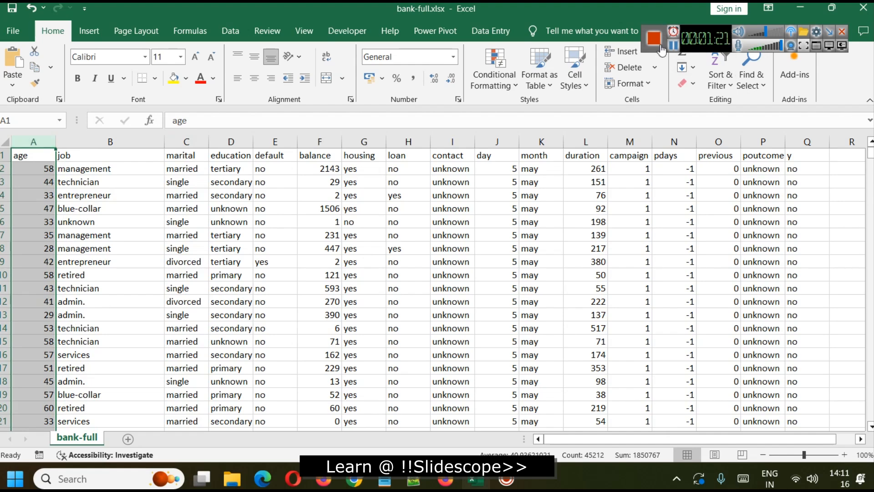
{"action": "key", "text": "Right"}
{"action": "left_click", "coordinate": [198, 142]}
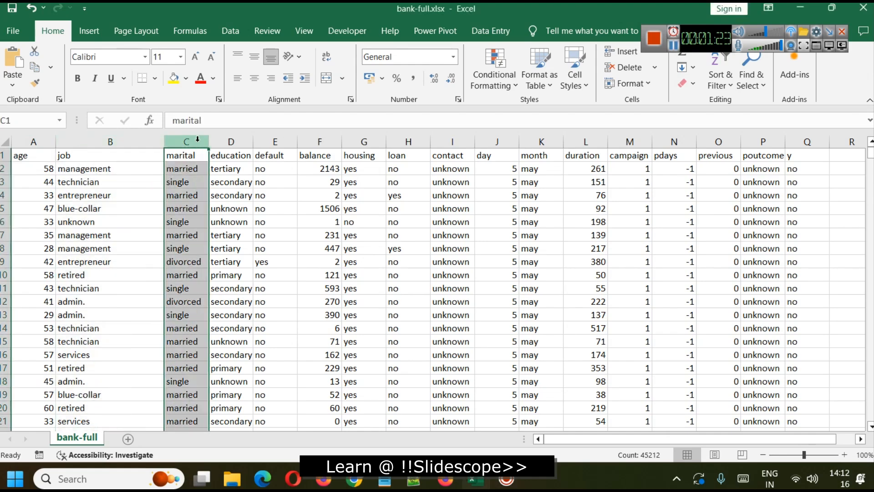
{"action": "left_click", "coordinate": [244, 142]}
{"action": "left_click", "coordinate": [276, 139]}
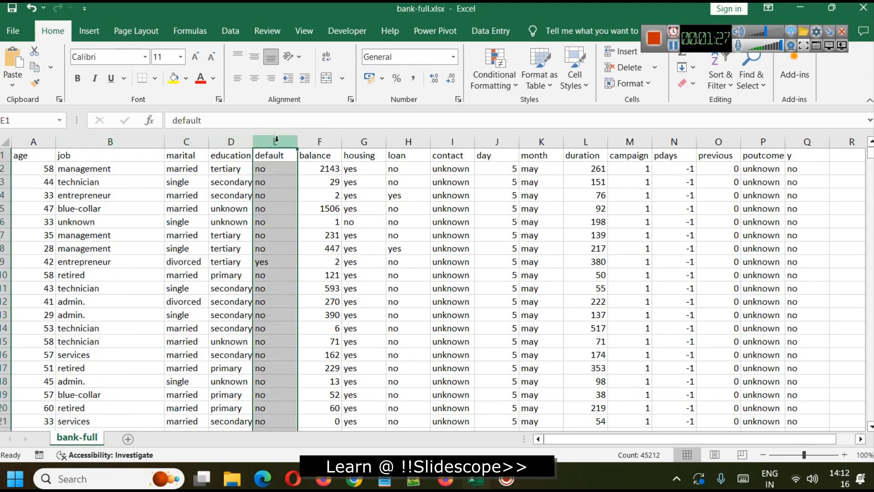
{"action": "left_click", "coordinate": [320, 142]}
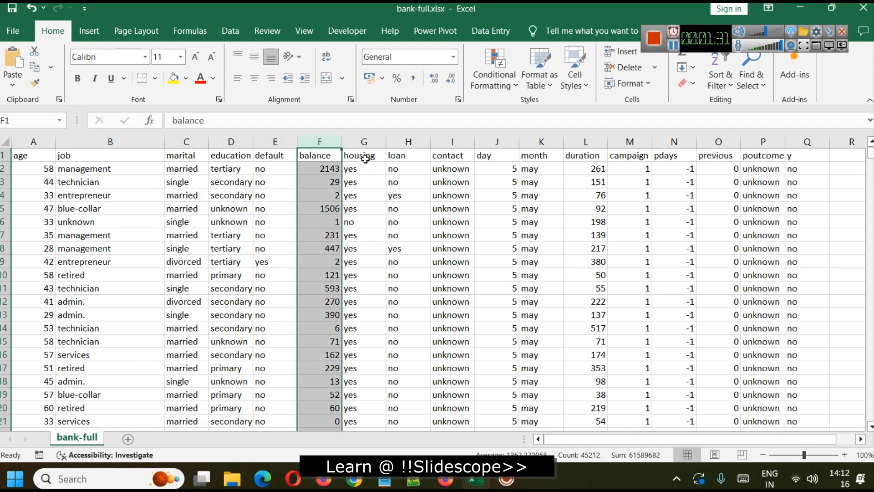
{"action": "left_click", "coordinate": [364, 142]}
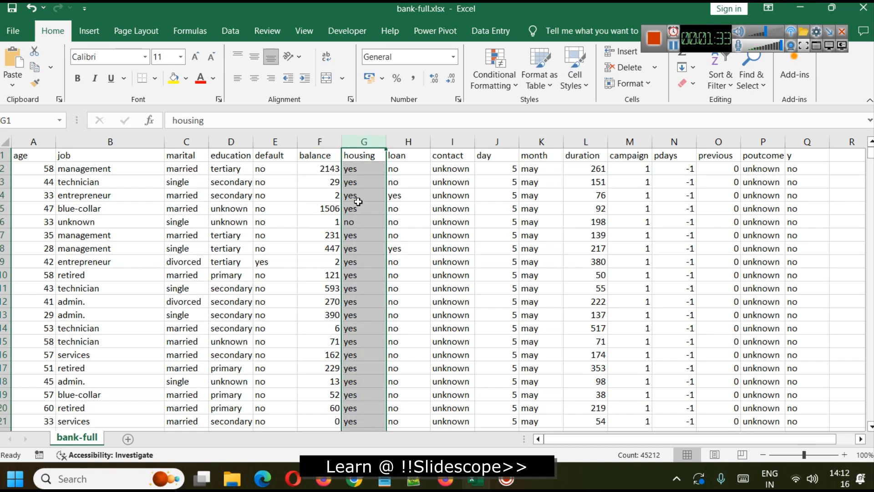
{"action": "left_click", "coordinate": [408, 141]}
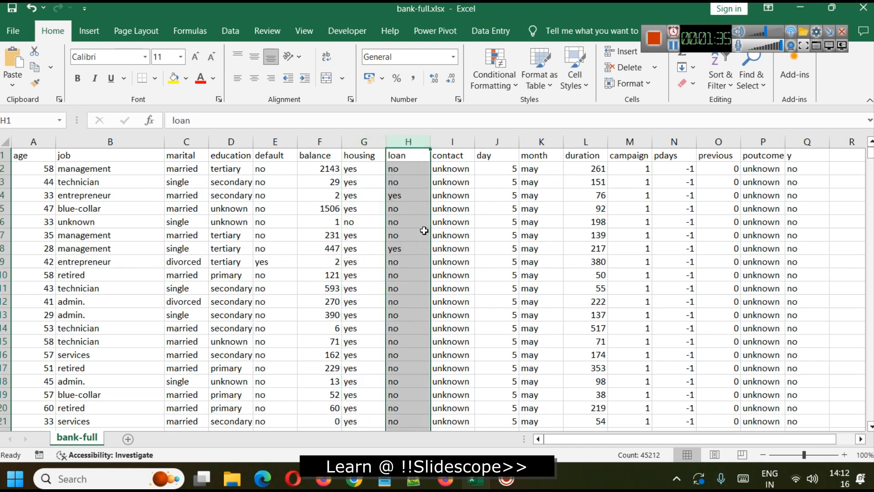
Step: Go through the remaining campaign columns one by one, from contact to the target column y
{"action": "left_click", "coordinate": [453, 141]}
{"action": "left_click", "coordinate": [498, 142]}
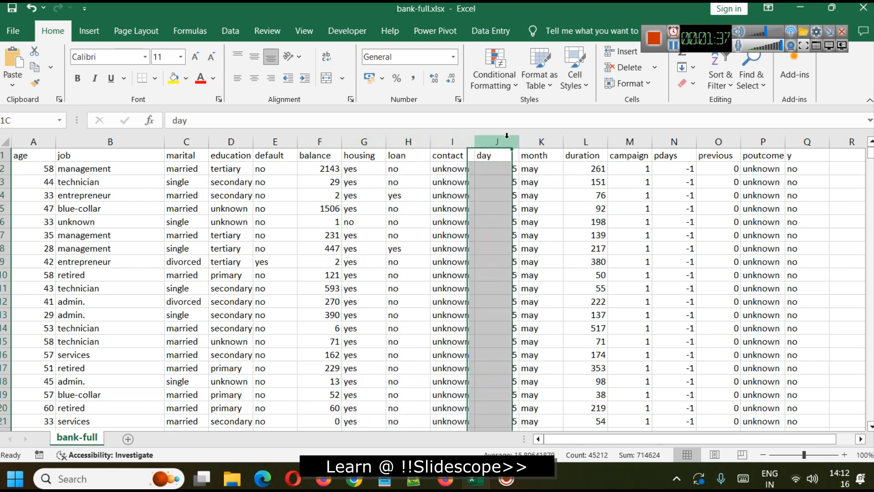
{"action": "left_click", "coordinate": [548, 139]}
{"action": "left_click", "coordinate": [581, 141]}
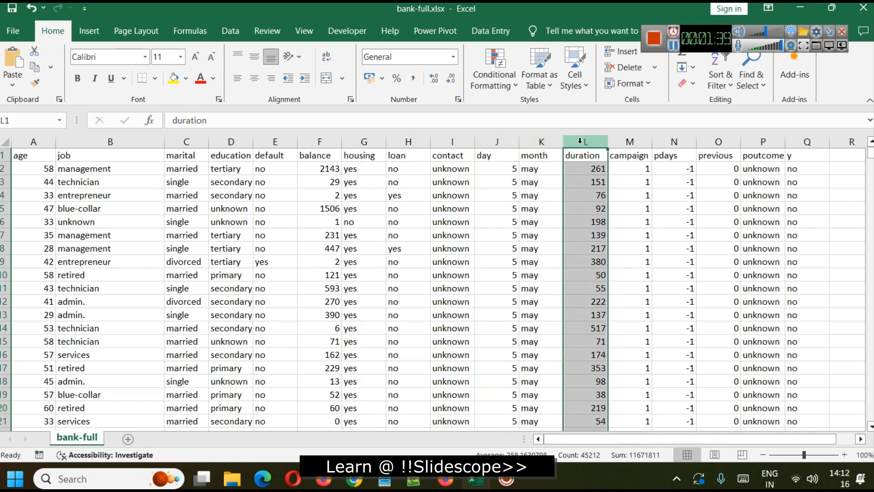
{"action": "left_click", "coordinate": [643, 142]}
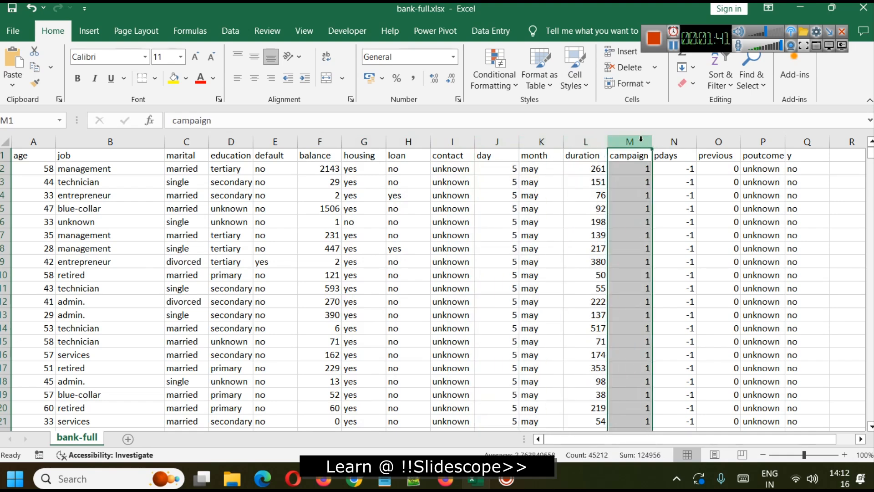
{"action": "left_click", "coordinate": [681, 142]}
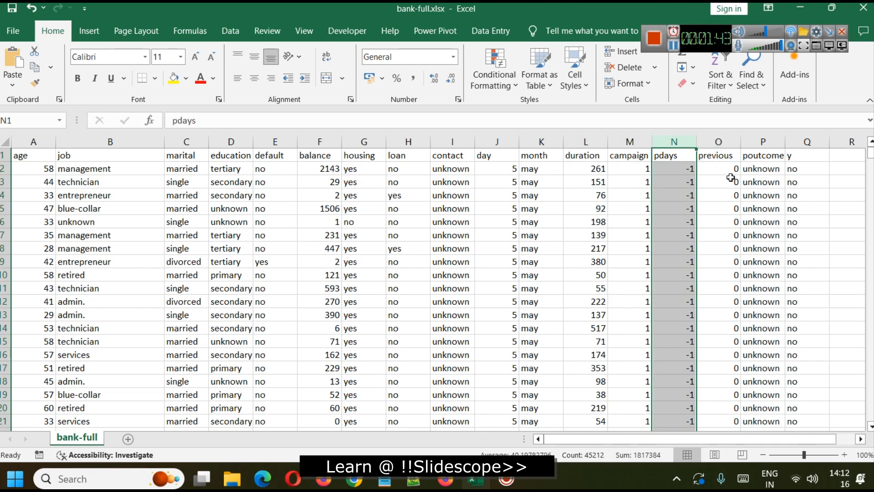
{"action": "left_click", "coordinate": [719, 142]}
{"action": "left_click", "coordinate": [770, 141]}
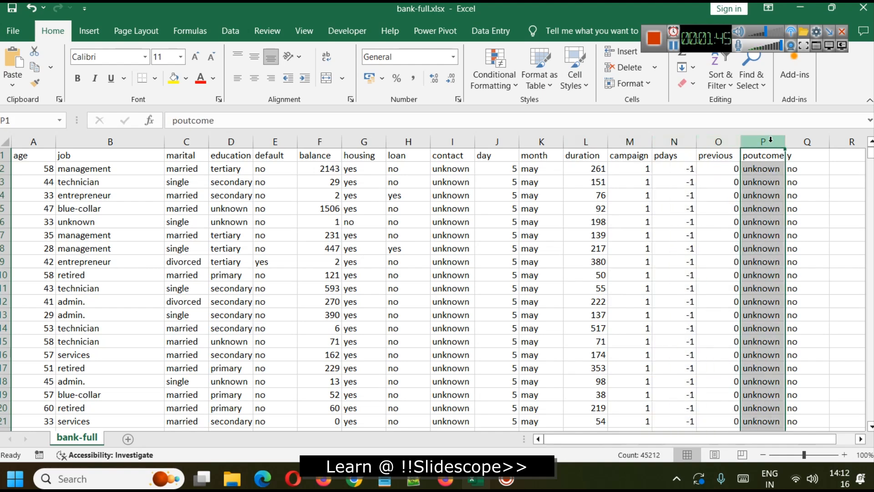
{"action": "left_click", "coordinate": [804, 141]}
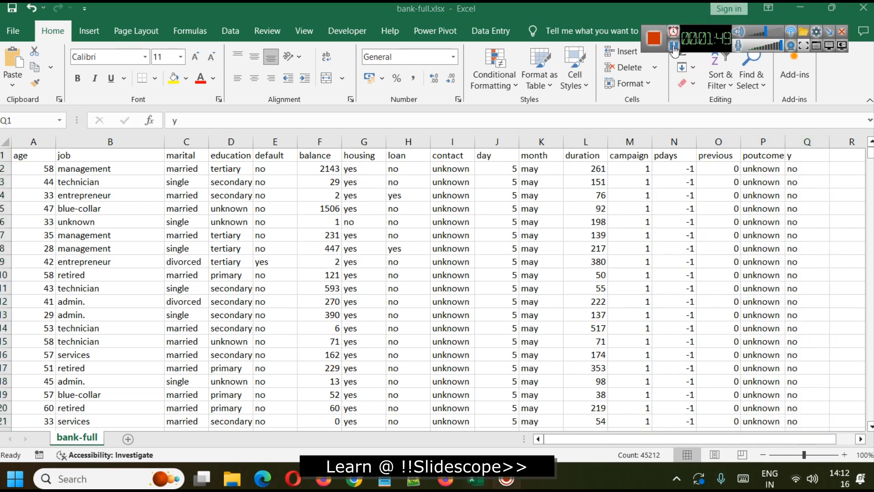
Step: Return to the browser, read the variable descriptions on the UCI and Kaggle pages, and highlight the contact attribute on Kaggle
{"action": "key", "text": "alt+Tab"}
{"action": "left_click_drag", "start_coordinate": [26, 229], "coordinate": [429, 231]}
{"action": "left_click", "coordinate": [36, 228]}
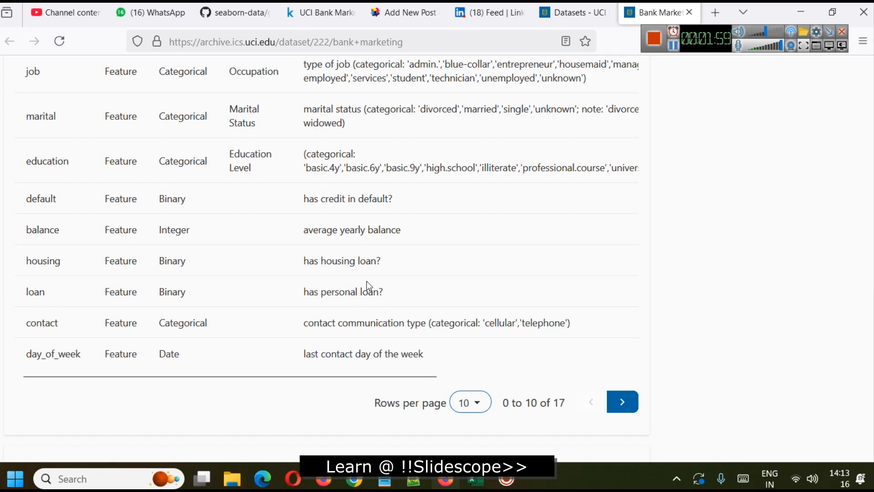
{"action": "left_click", "coordinate": [673, 48]}
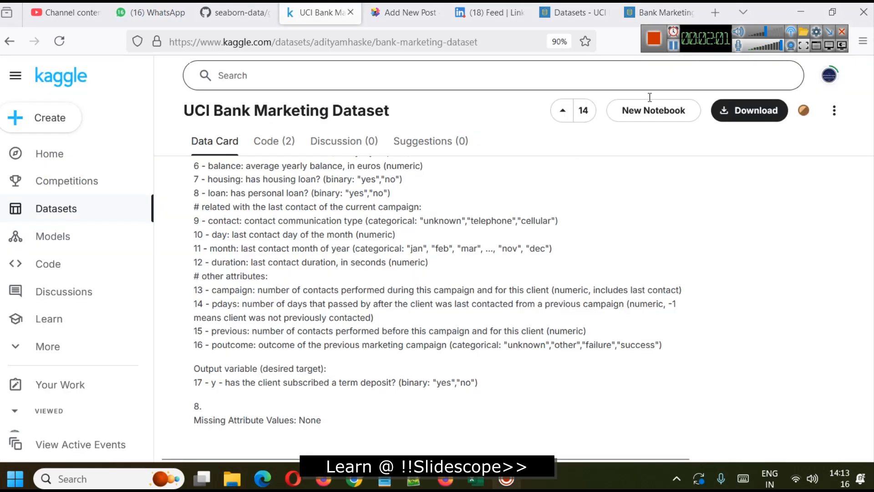
{"action": "double_click", "coordinate": [223, 221]}
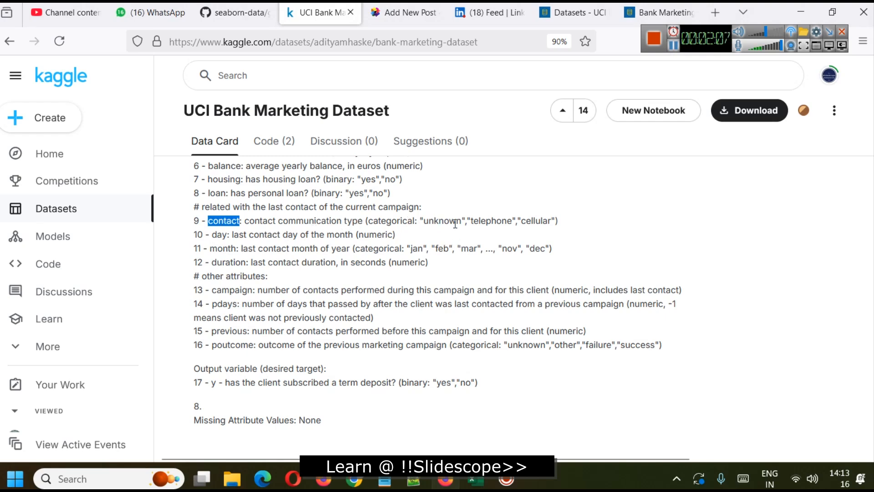
Step: Switch to Excel and convert the full data range A1:Q45212 into a table with headers
{"action": "mouse_move", "coordinate": [476, 481]}
{"action": "left_click", "coordinate": [490, 412]}
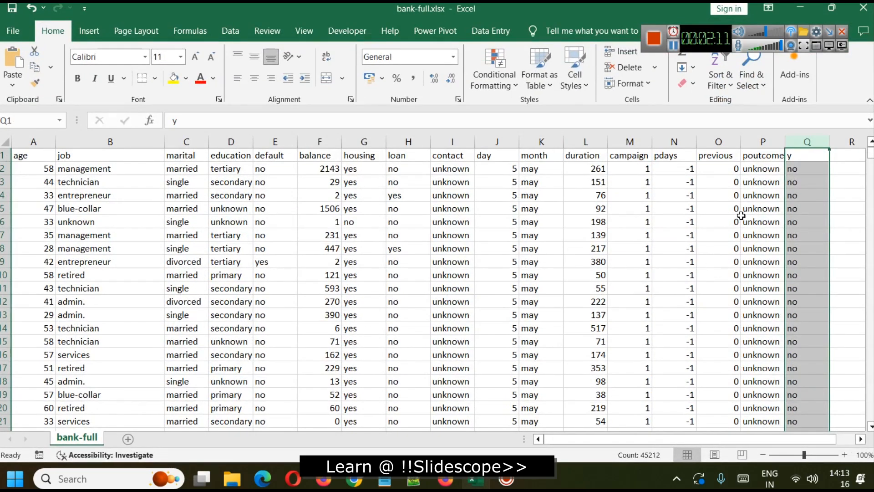
{"action": "left_click", "coordinate": [446, 145]}
{"action": "left_click", "coordinate": [39, 155]}
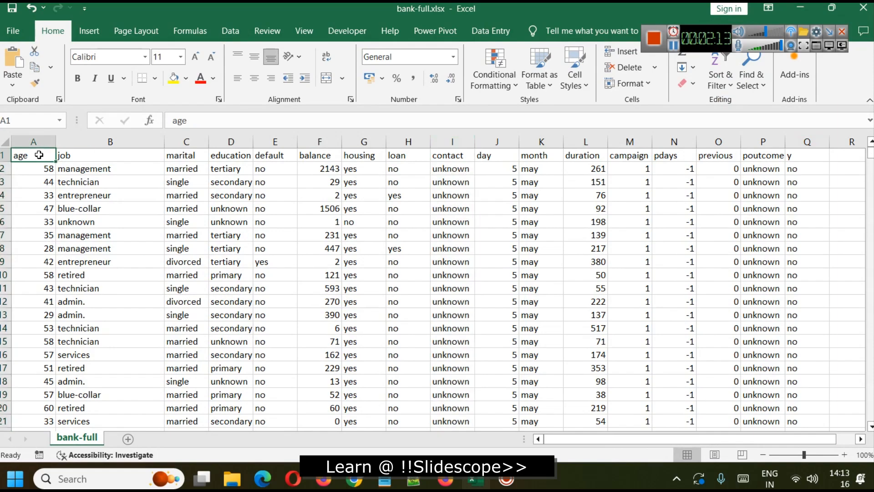
{"action": "key", "text": "ctrl+shift+End"}
{"action": "key", "text": "ctrl+t"}
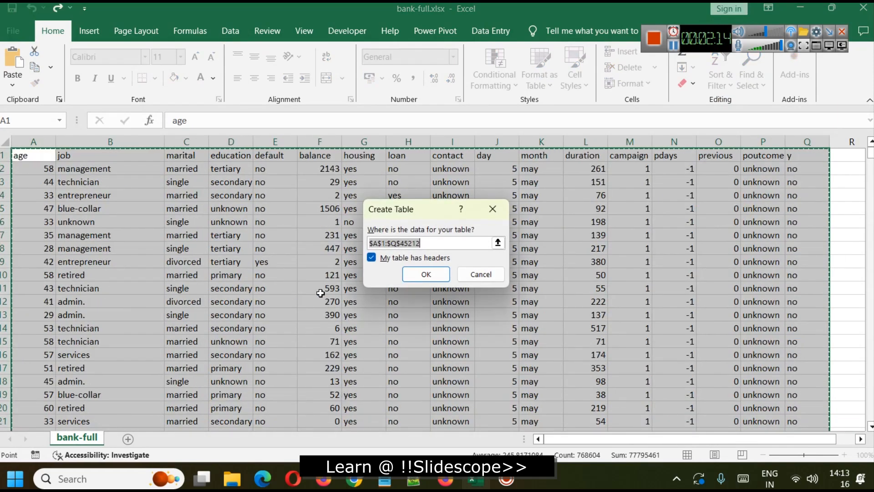
{"action": "left_click", "coordinate": [423, 273]}
{"action": "left_click", "coordinate": [512, 222]}
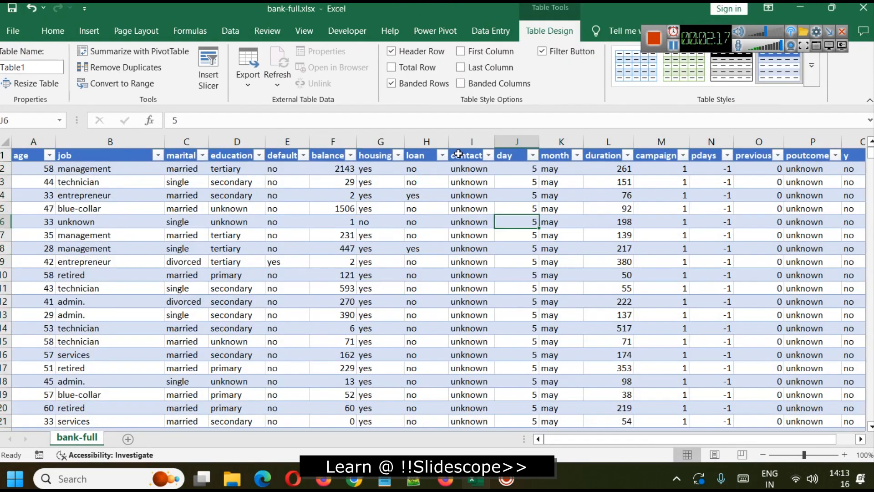
Step: Check the distinct values in the contact column's filter and compare them with the Kaggle attribute description
{"action": "left_click", "coordinate": [490, 155]}
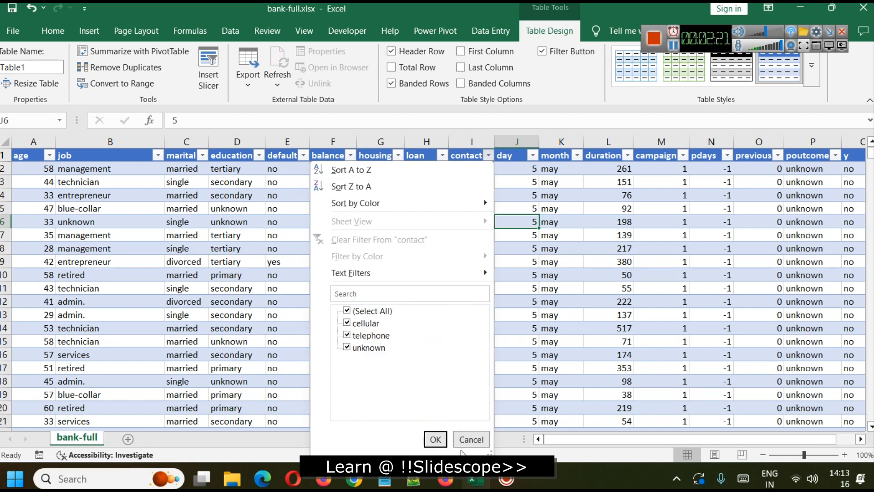
{"action": "left_click", "coordinate": [472, 438]}
{"action": "key", "text": "alt+Tab"}
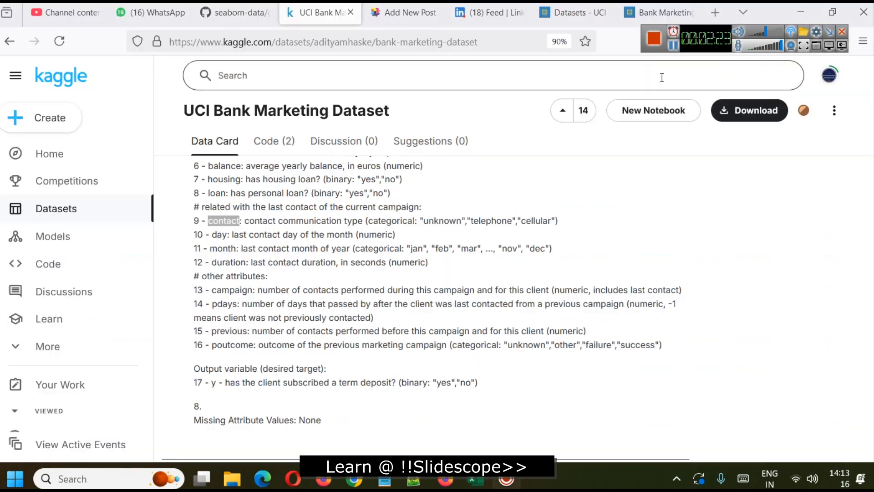
{"action": "left_click", "coordinate": [491, 478]}
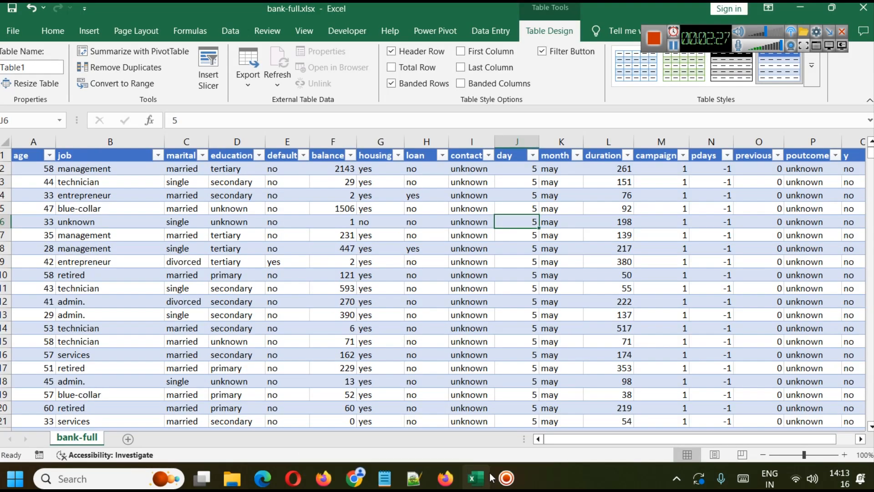
{"action": "left_click", "coordinate": [491, 478]}
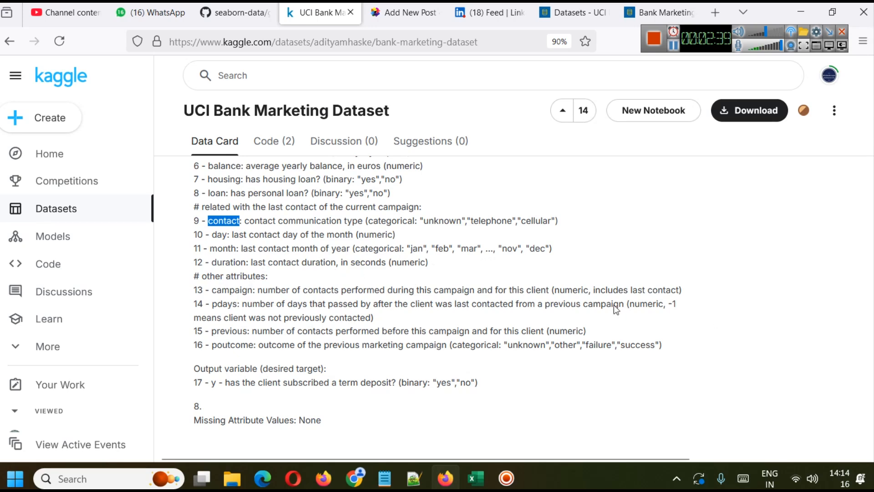
Step: Select the duration column in the Excel table and check it against its description on Kaggle
{"action": "left_click", "coordinate": [476, 479]}
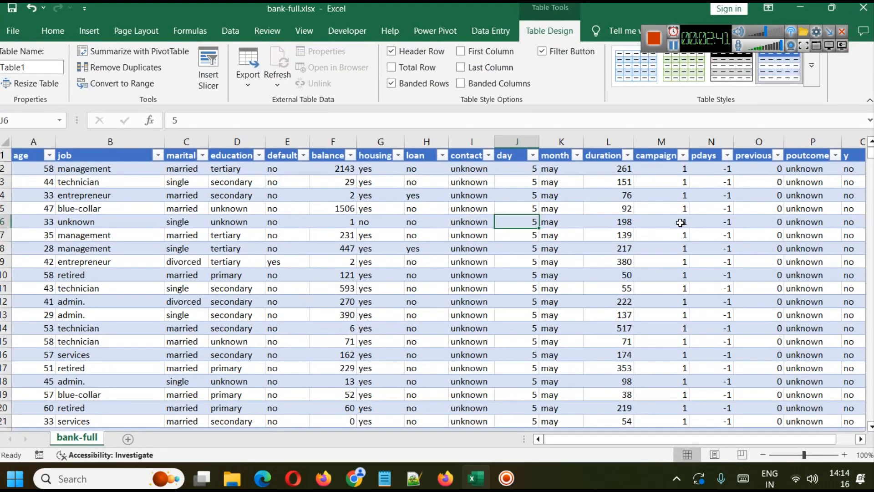
{"action": "left_click", "coordinate": [608, 141]}
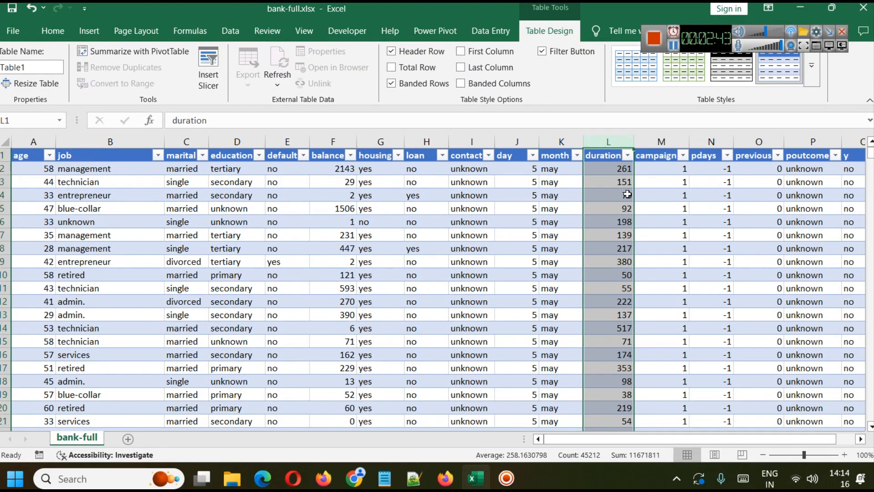
{"action": "left_click", "coordinate": [476, 478]}
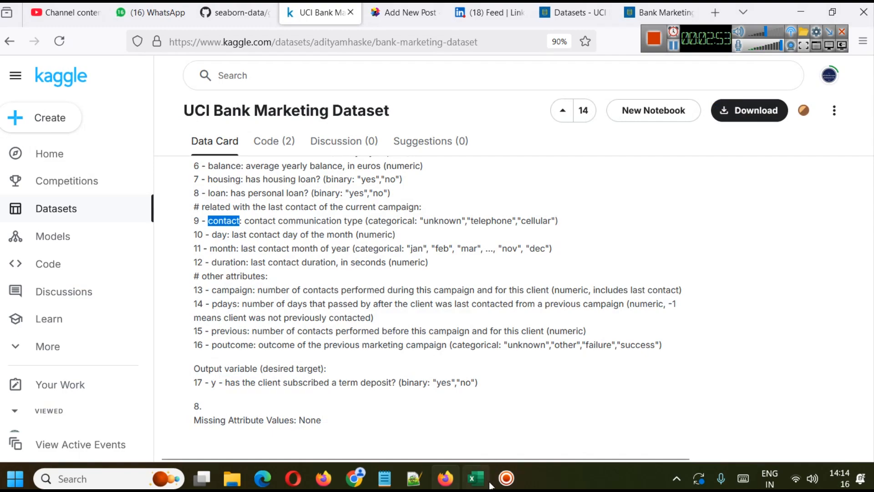
Step: Look through the distinct values in the campaign column's filter in Excel, leaving it unfiltered, and return to the Kaggle page
{"action": "left_click", "coordinate": [476, 478]}
{"action": "left_click", "coordinate": [683, 156]}
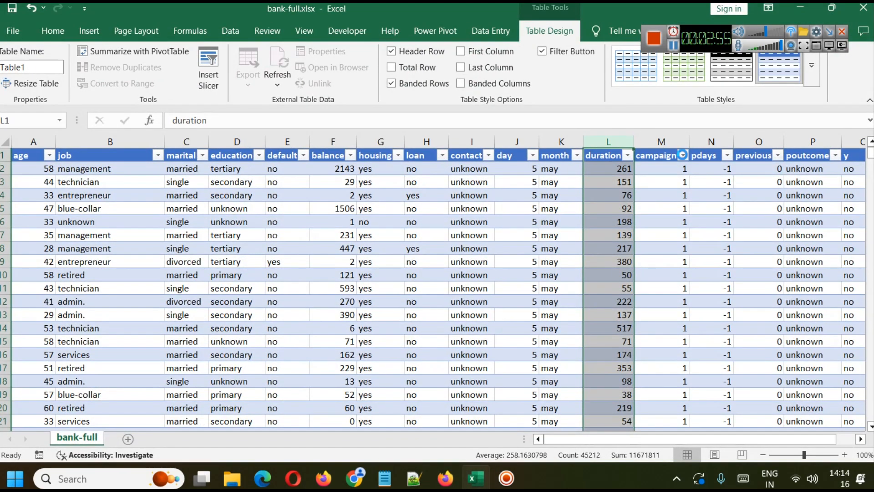
{"action": "scroll", "coordinate": [583, 341], "scroll_direction": "down", "scroll_amount": 12}
{"action": "scroll", "coordinate": [586, 345], "scroll_direction": "up", "scroll_amount": 12}
{"action": "left_click", "coordinate": [666, 440]}
{"action": "left_click", "coordinate": [801, 8]}
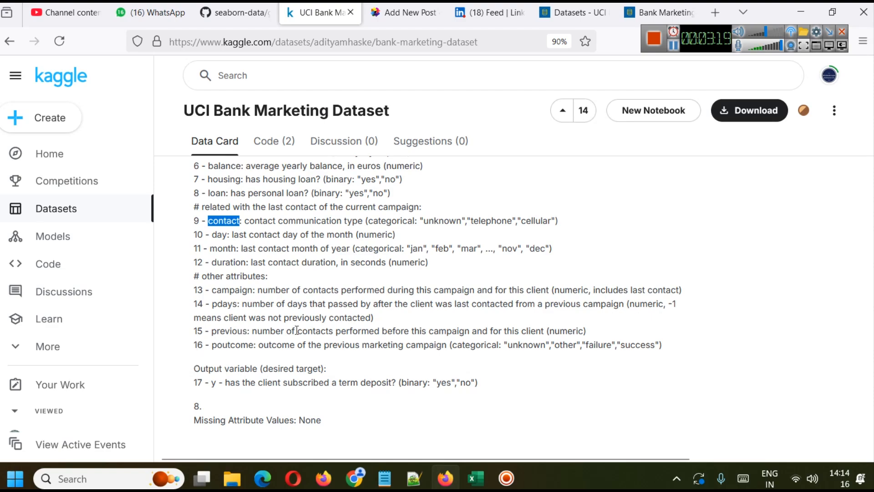
Step: Look through the distinct values in the pdays column's filter in Excel, leaving it unfiltered, and return to the Kaggle page
{"action": "left_click", "coordinate": [476, 478]}
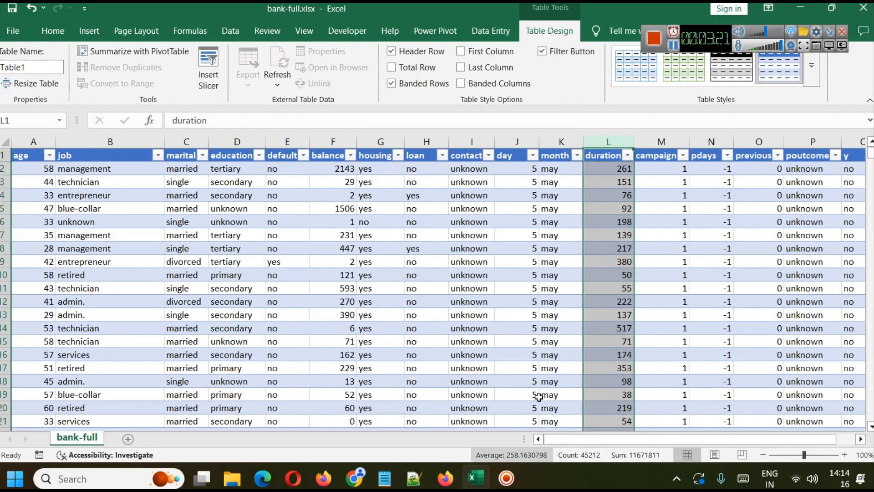
{"action": "left_click", "coordinate": [728, 155]}
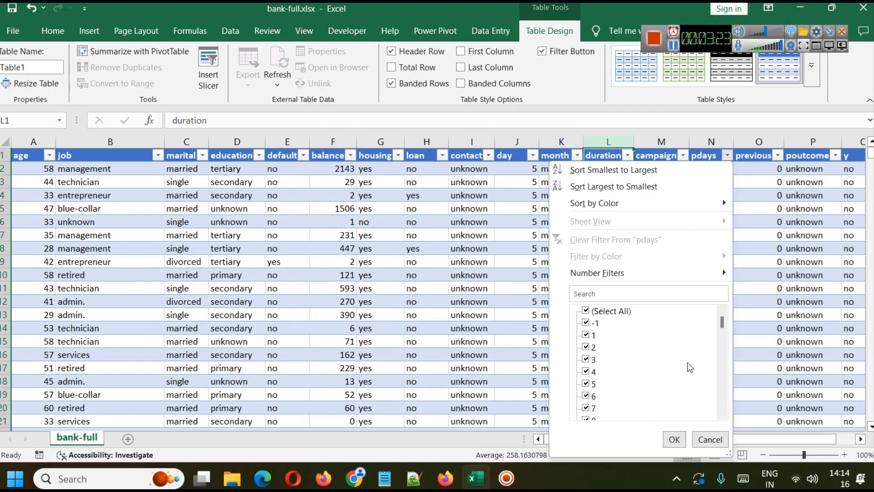
{"action": "scroll", "coordinate": [620, 360], "scroll_direction": "up", "scroll_amount": 1}
{"action": "scroll", "coordinate": [636, 329], "scroll_direction": "down", "scroll_amount": 9}
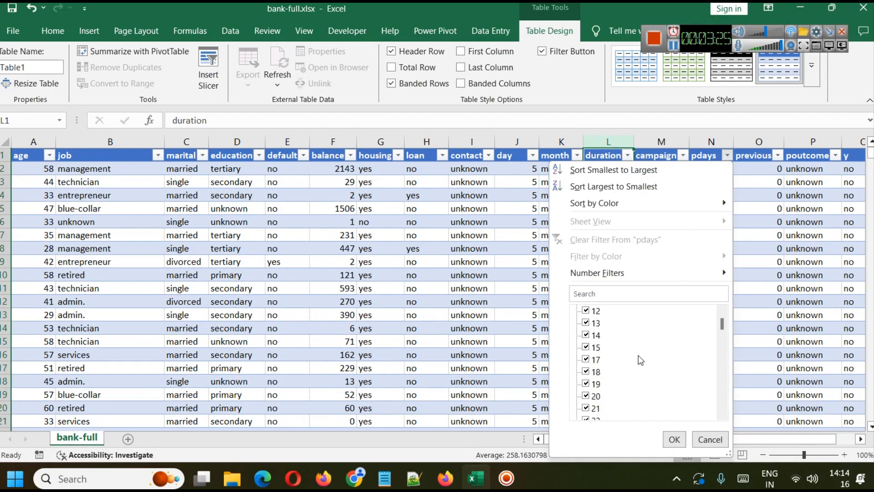
{"action": "left_click", "coordinate": [709, 439]}
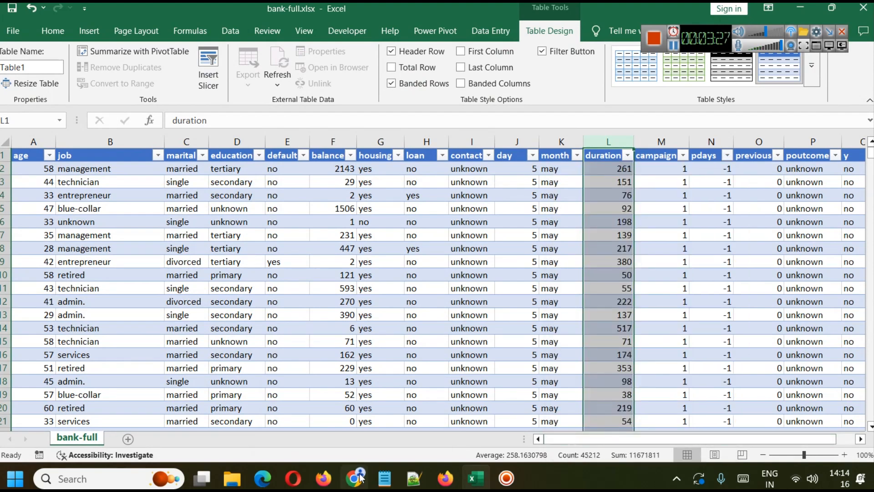
{"action": "left_click", "coordinate": [445, 478]}
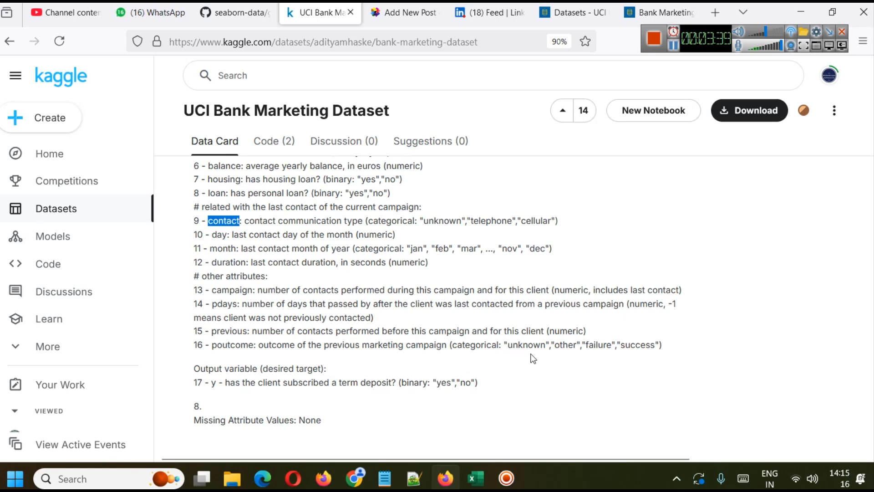
Step: Compare the previous column in Excel with its Kaggle description, and check the distinct values in the poutcome column's filter
{"action": "left_click", "coordinate": [478, 481]}
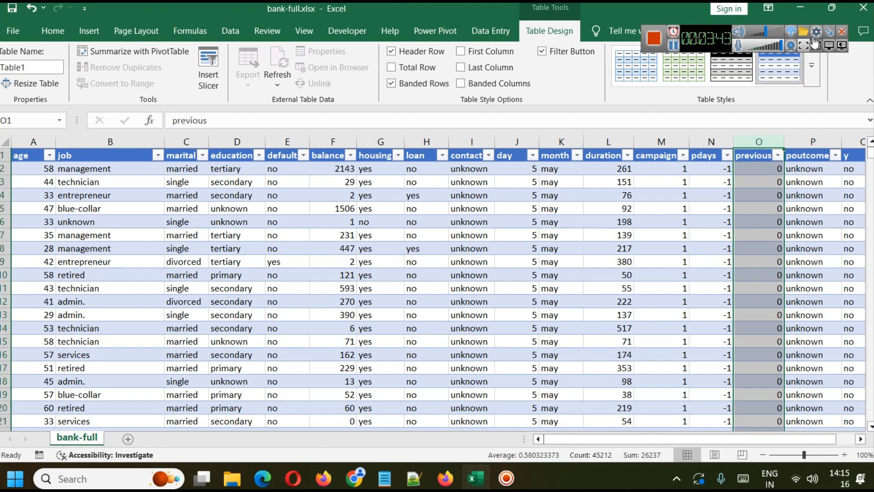
{"action": "left_click", "coordinate": [813, 12]}
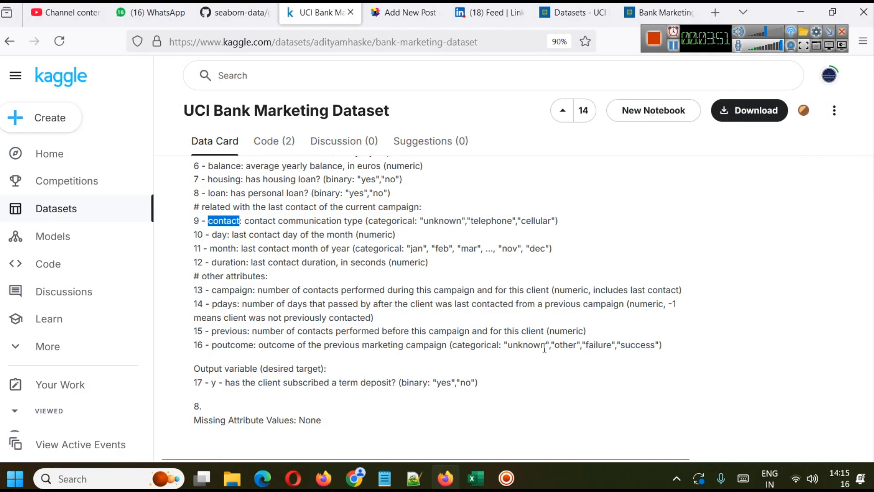
{"action": "left_click", "coordinate": [476, 478]}
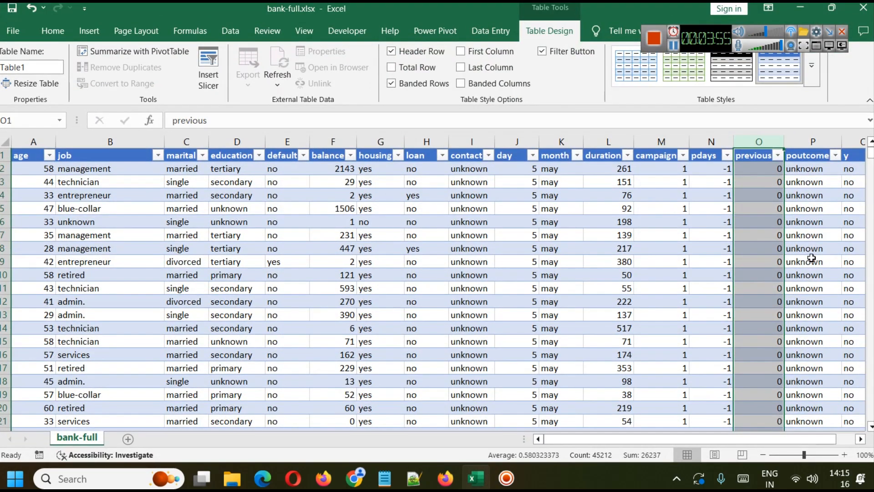
{"action": "left_click", "coordinate": [835, 156]}
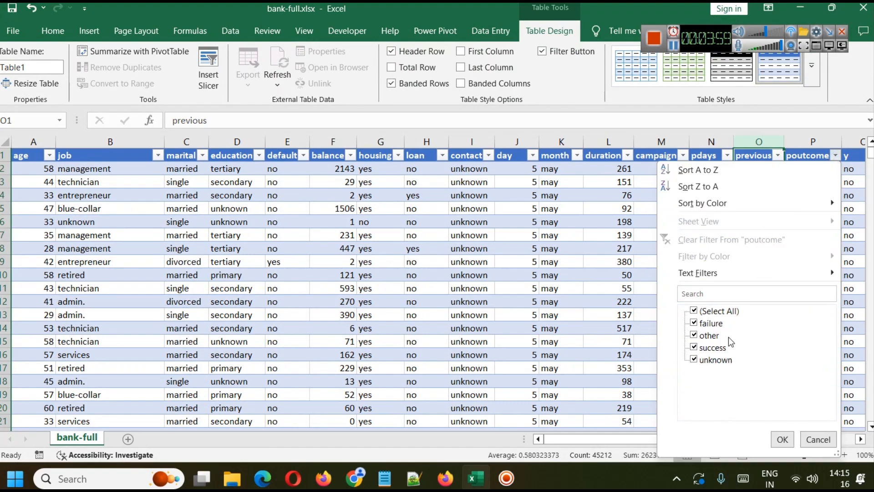
{"action": "left_click", "coordinate": [783, 439]}
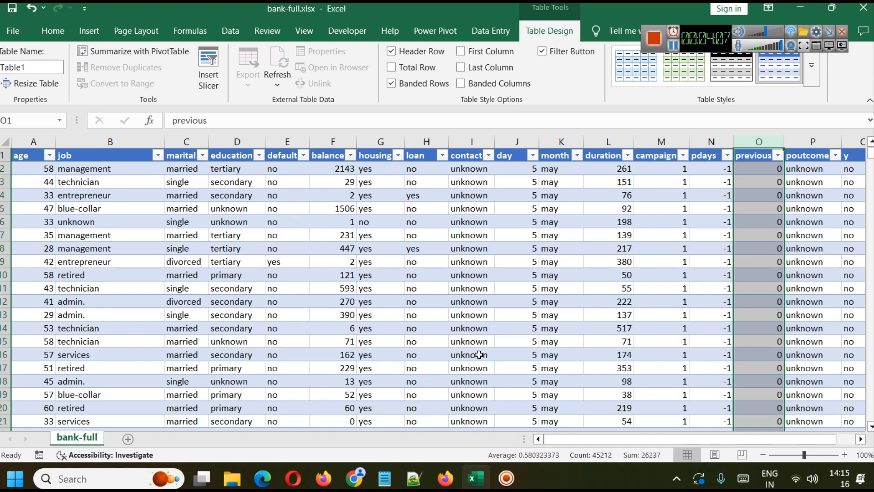
Step: Select the target column y at the end of the Excel table
{"action": "left_click_drag", "start_coordinate": [690, 442], "coordinate": [735, 440]}
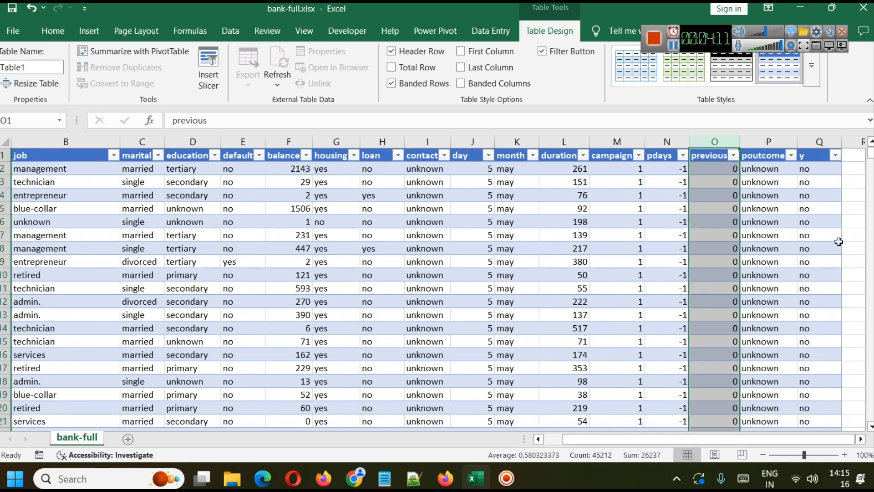
{"action": "left_click", "coordinate": [821, 162]}
{"action": "left_click", "coordinate": [816, 145]}
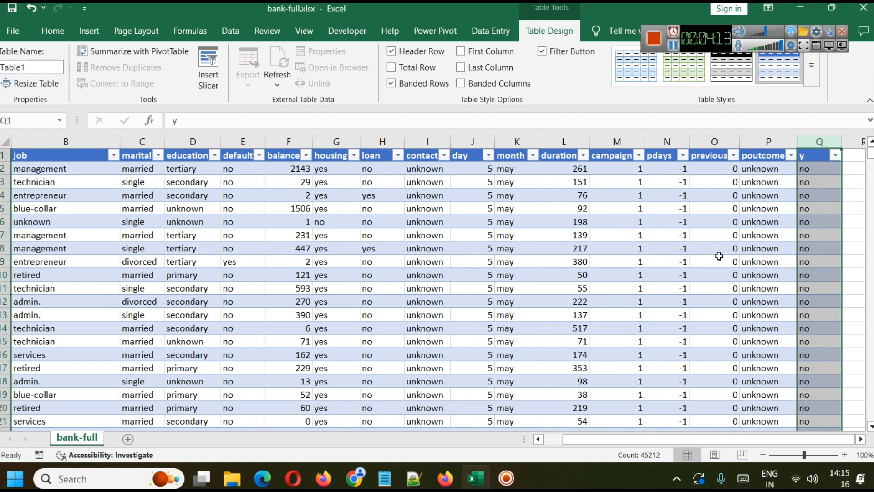
Step: Switch to the UCI Bank Marketing page to review the dataset details, and read the term deposit definition in Notepad
{"action": "mouse_move", "coordinate": [445, 478]}
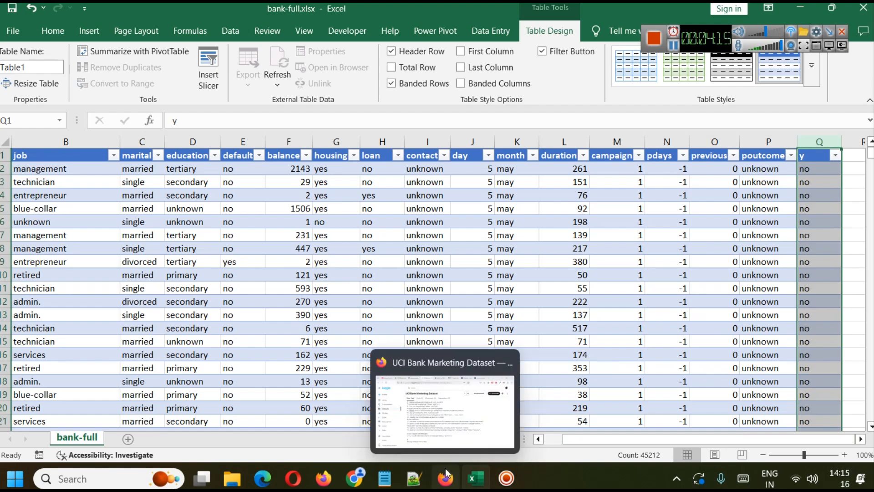
{"action": "left_click", "coordinate": [446, 424]}
{"action": "left_click", "coordinate": [661, 12]}
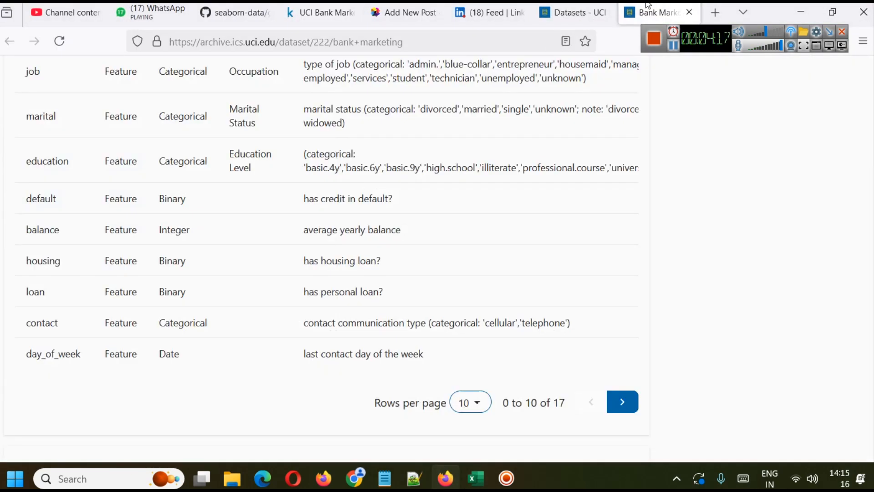
{"action": "scroll", "coordinate": [448, 210], "scroll_direction": "up", "scroll_amount": 15}
{"action": "scroll", "coordinate": [467, 219], "scroll_direction": "down", "scroll_amount": 10}
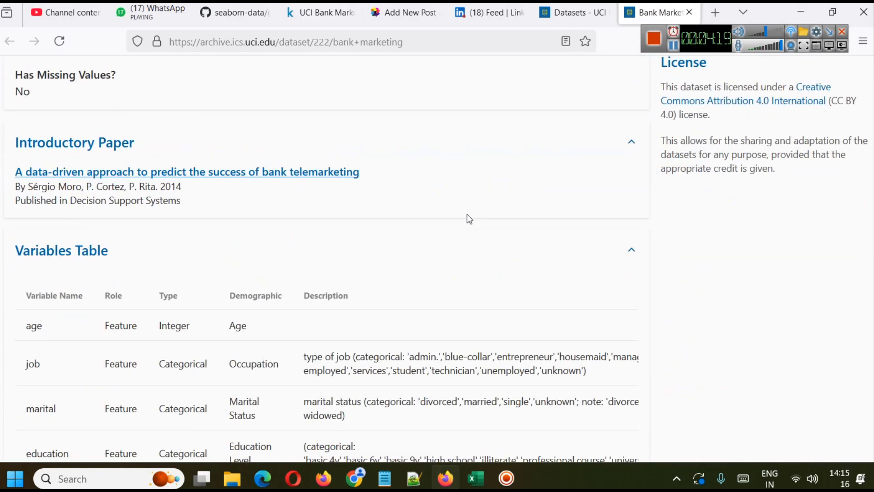
{"action": "scroll", "coordinate": [467, 216], "scroll_direction": "up", "scroll_amount": 7}
{"action": "scroll", "coordinate": [244, 254], "scroll_direction": "up", "scroll_amount": 2}
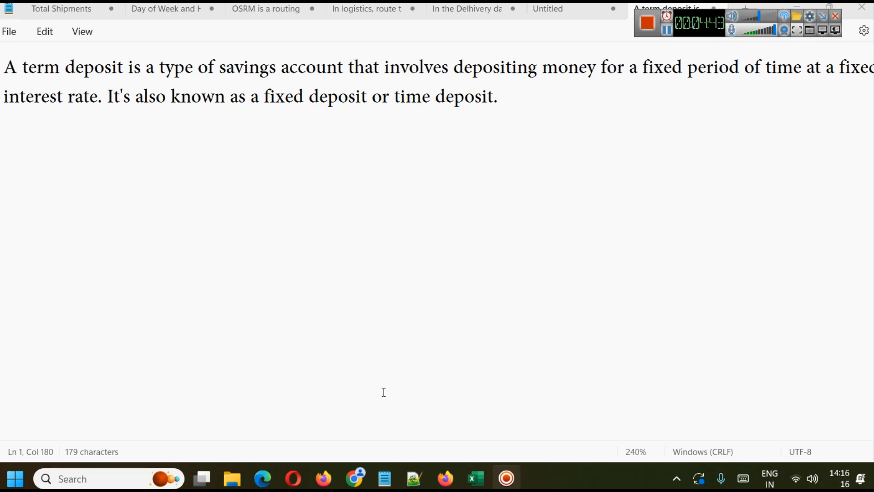
{"action": "left_click", "coordinate": [444, 365]}
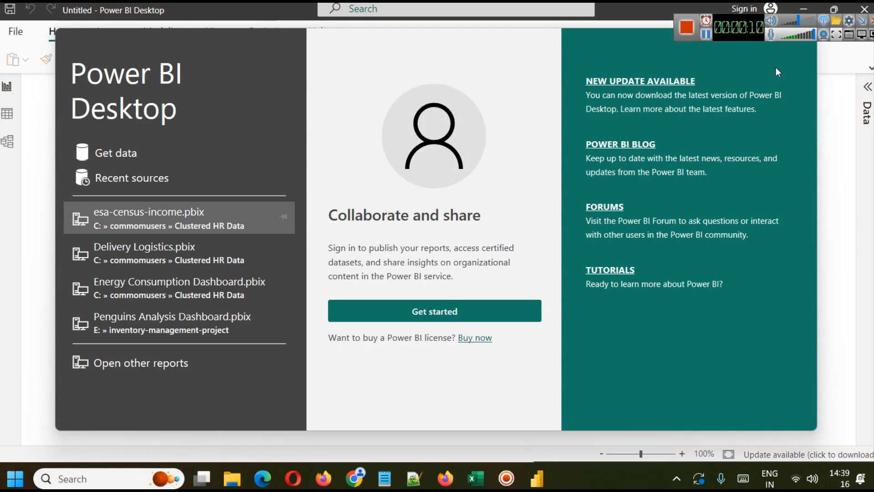
Step: Switch to Power BI Desktop and load the bank-full sheet from bank-full.xlsx after previewing its columns
{"action": "left_click", "coordinate": [803, 36]}
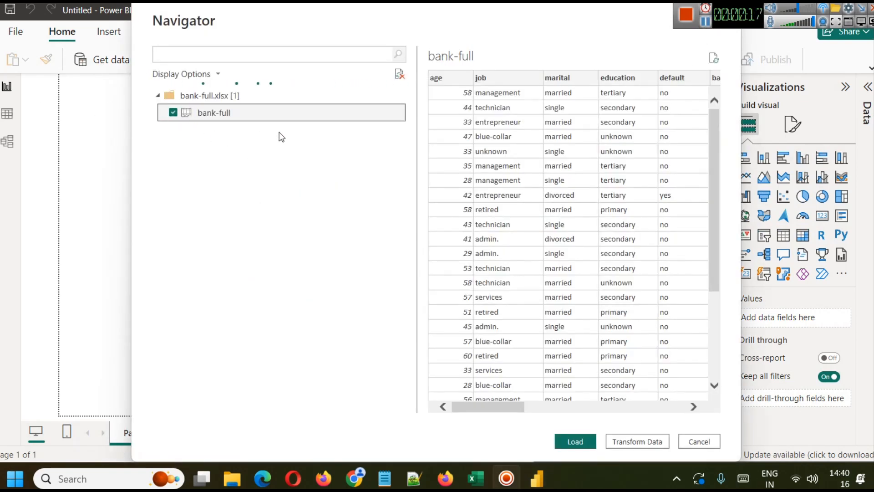
{"action": "left_click_drag", "start_coordinate": [482, 404], "coordinate": [649, 407]}
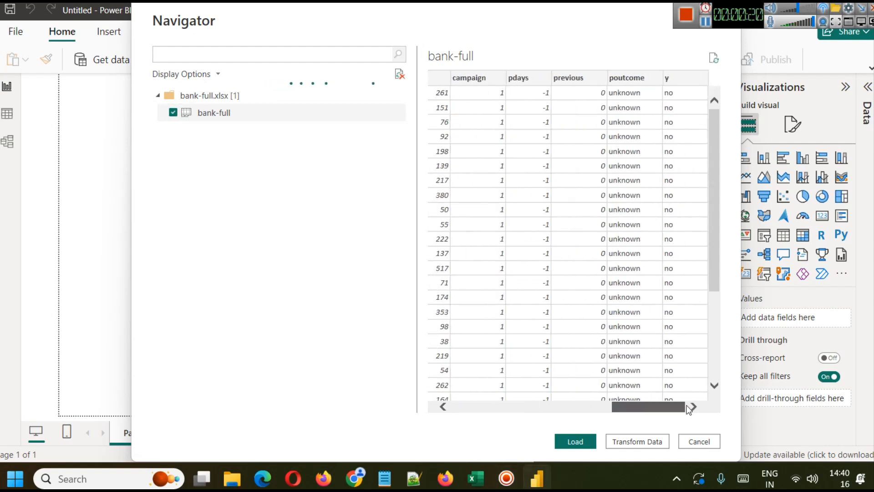
{"action": "left_click", "coordinate": [576, 442]}
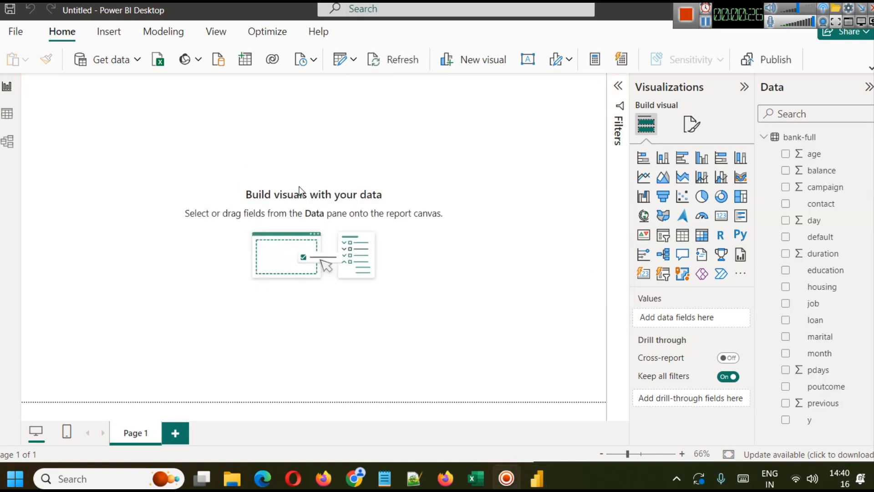
Step: Insert a text box across the top of the report page reading "BANK MARKETING EXPLORATORY DATA ANALYSIS"
{"action": "left_click", "coordinate": [871, 68]}
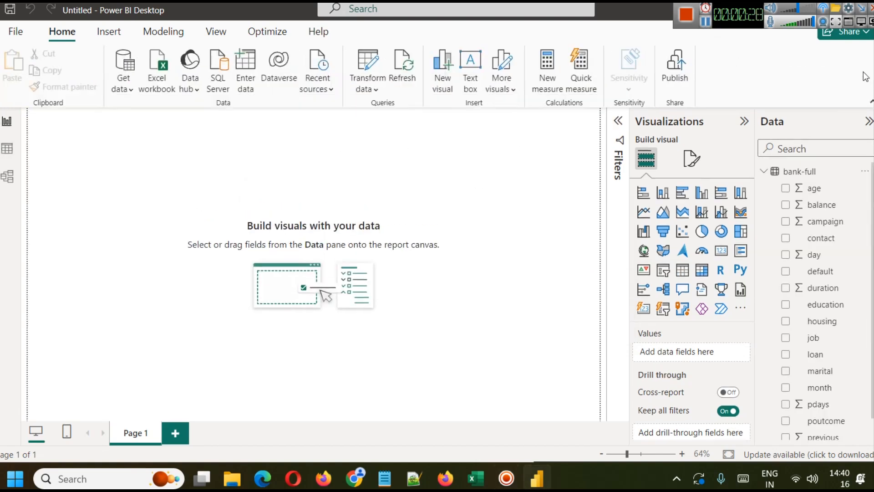
{"action": "left_click", "coordinate": [472, 64]}
{"action": "left_click_drag", "start_coordinate": [74, 205], "coordinate": [74, 130]}
{"action": "left_click_drag", "start_coordinate": [128, 119], "coordinate": [471, 119]}
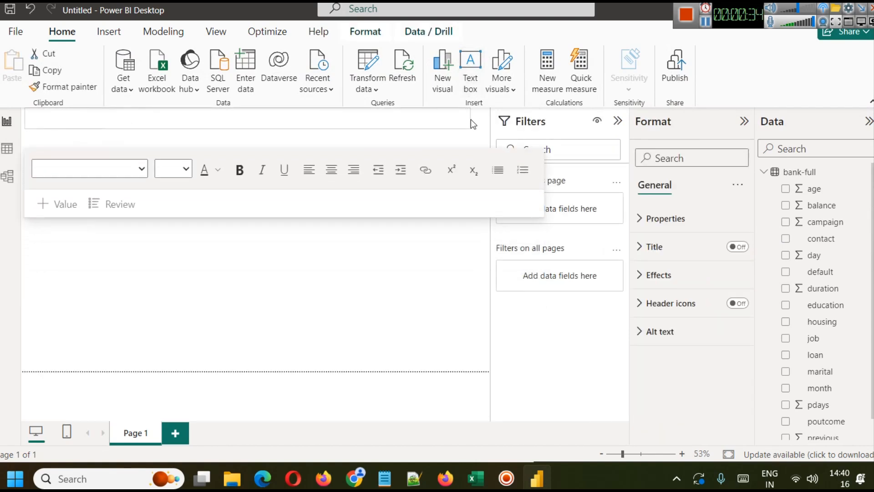
{"action": "left_click", "coordinate": [346, 120]}
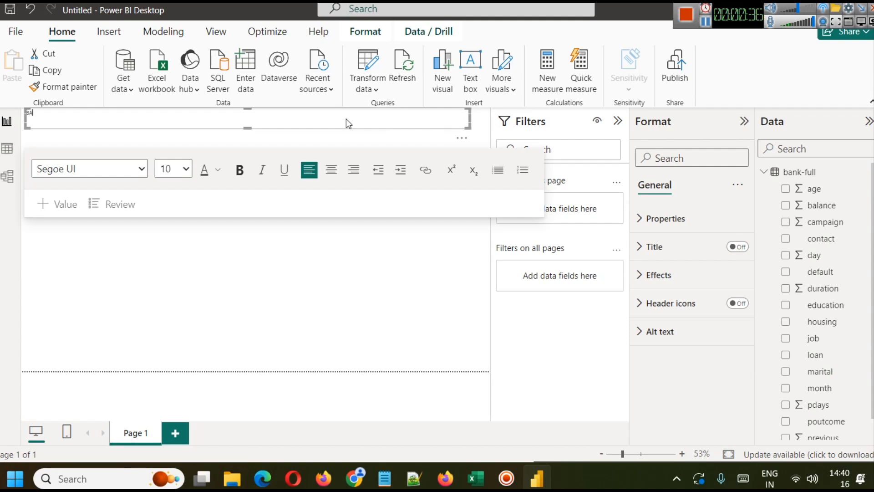
{"action": "type", "text": "MARKETING EXPLORATORY DAT"}
{"action": "type", "text": "ATORY DATA"}
{"action": "type", "text": " ANALYSIS"}
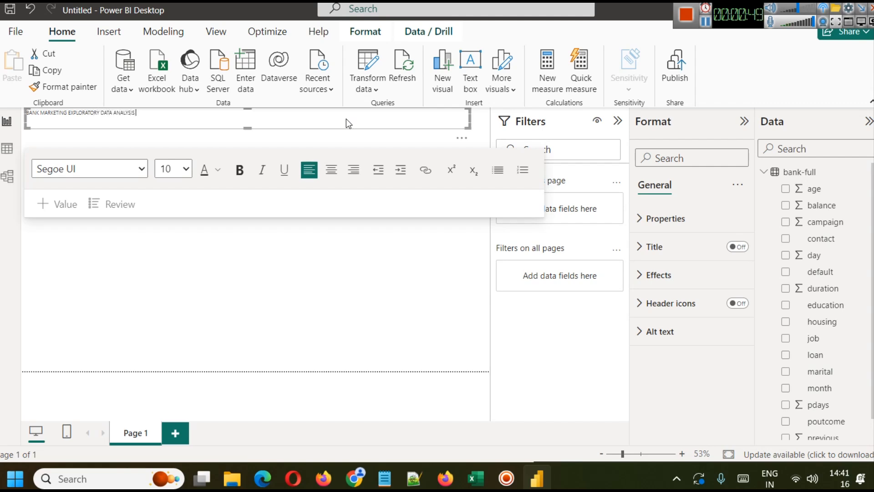
Step: Format the title text as bold, centred and size 28
{"action": "key", "text": "ctrl+a"}
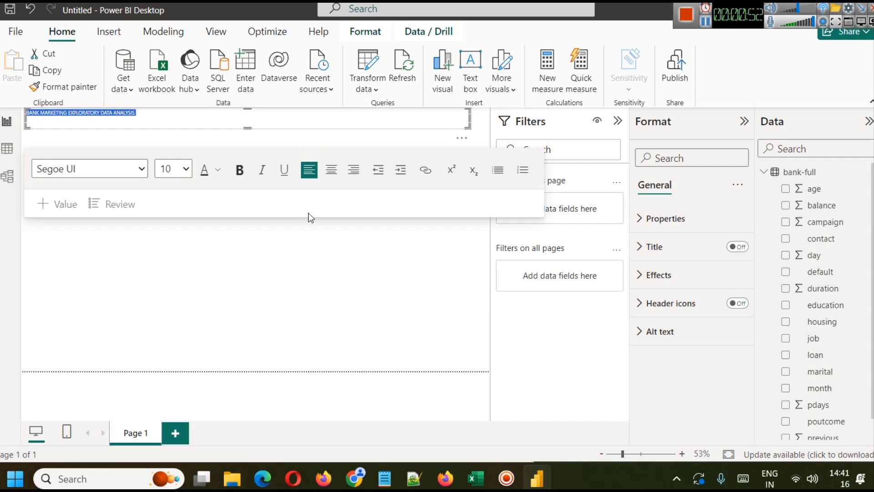
{"action": "left_click", "coordinate": [238, 173]}
{"action": "left_click", "coordinate": [332, 169]}
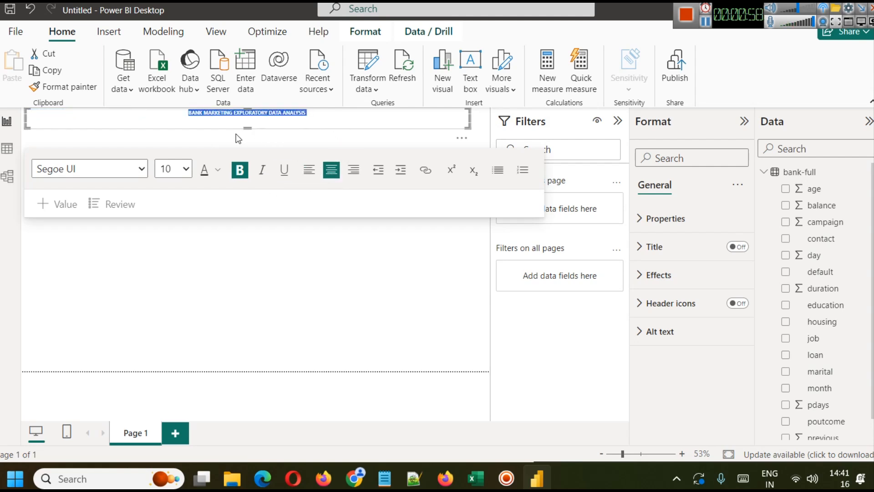
{"action": "left_click", "coordinate": [185, 170]}
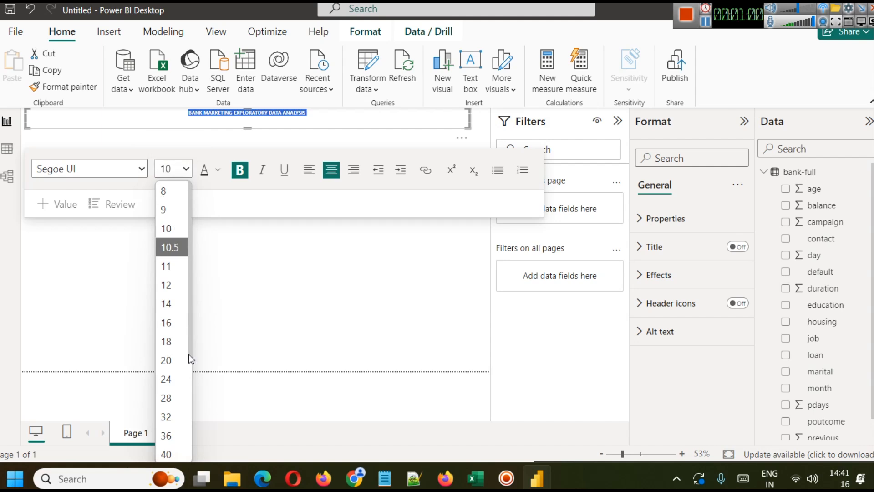
{"action": "left_click", "coordinate": [181, 392]}
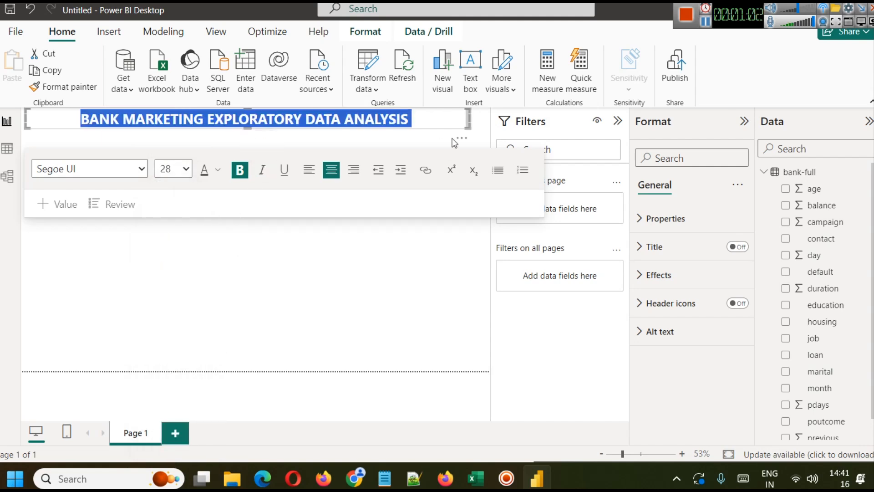
Step: Widen the title text box so it reaches the right edge of the report page
{"action": "left_click", "coordinate": [453, 117]}
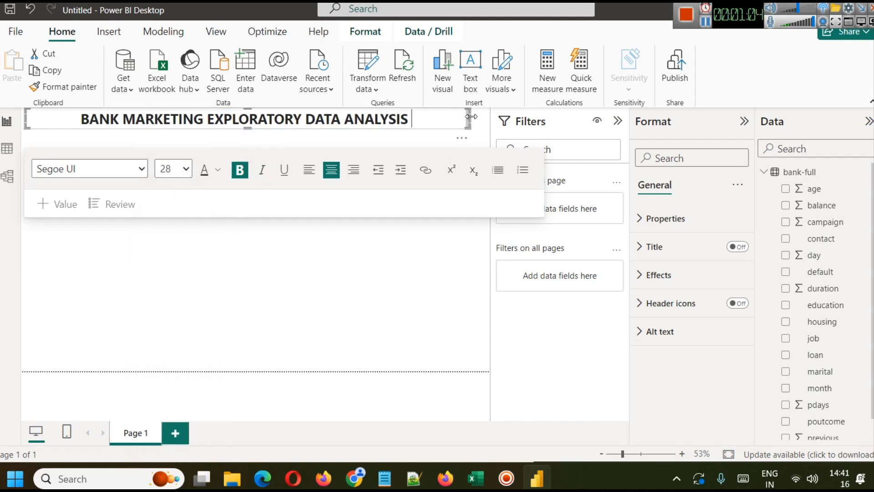
{"action": "left_click", "coordinate": [484, 117]}
{"action": "left_click", "coordinate": [467, 115]}
{"action": "left_click_drag", "start_coordinate": [469, 117], "coordinate": [487, 117]}
{"action": "left_click", "coordinate": [364, 300]}
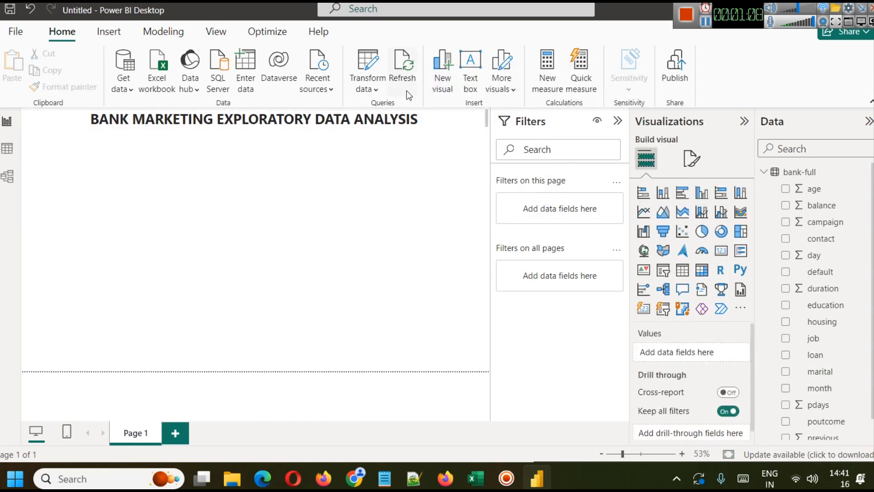
Step: Set the font colour of the entire title text to white
{"action": "left_click", "coordinate": [440, 118]}
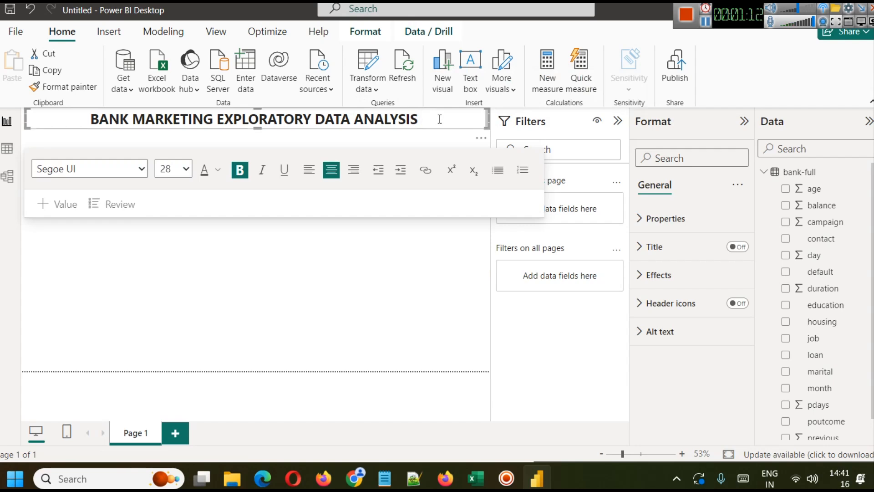
{"action": "key", "text": "ctrl+a"}
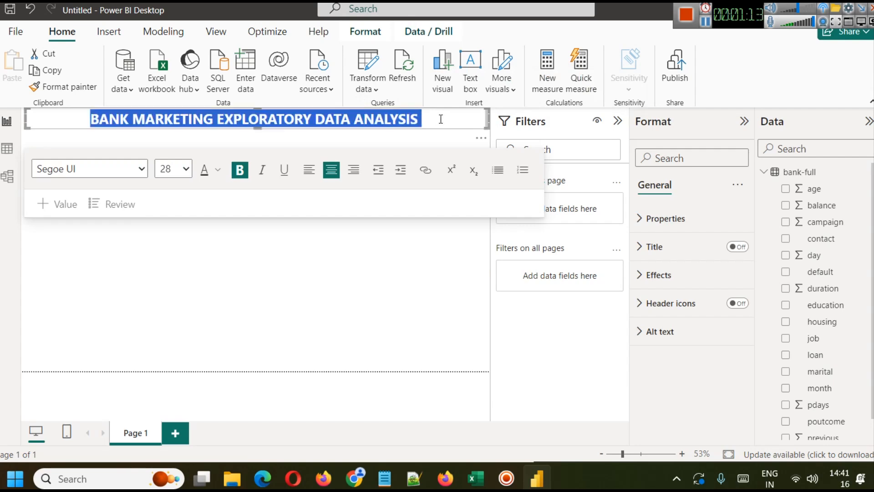
{"action": "left_click", "coordinate": [218, 172]}
{"action": "left_click", "coordinate": [229, 215]}
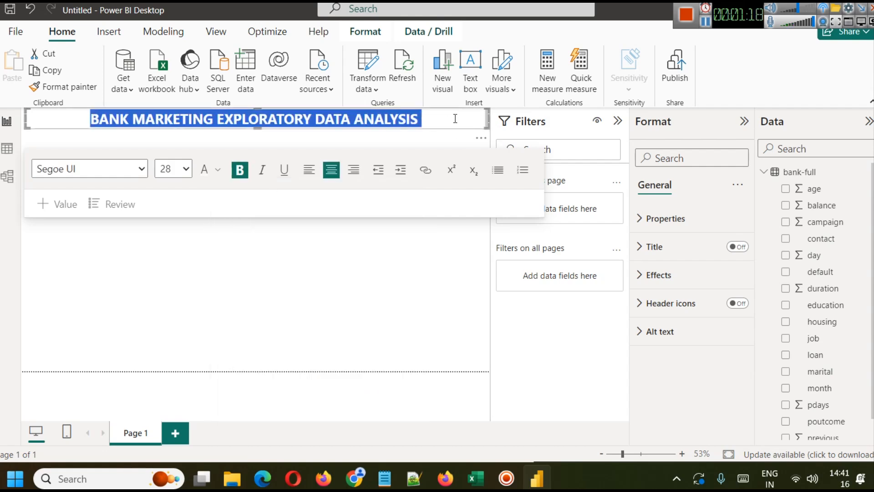
Step: Open the background colour choices in the title text box's effects settings
{"action": "left_click", "coordinate": [665, 276]}
{"action": "scroll", "coordinate": [683, 360], "scroll_direction": "down", "scroll_amount": 2}
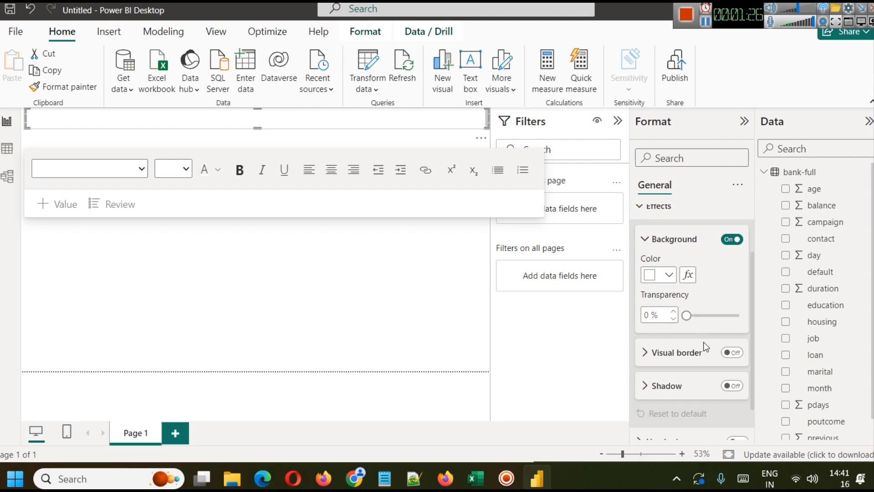
{"action": "left_click", "coordinate": [662, 275]}
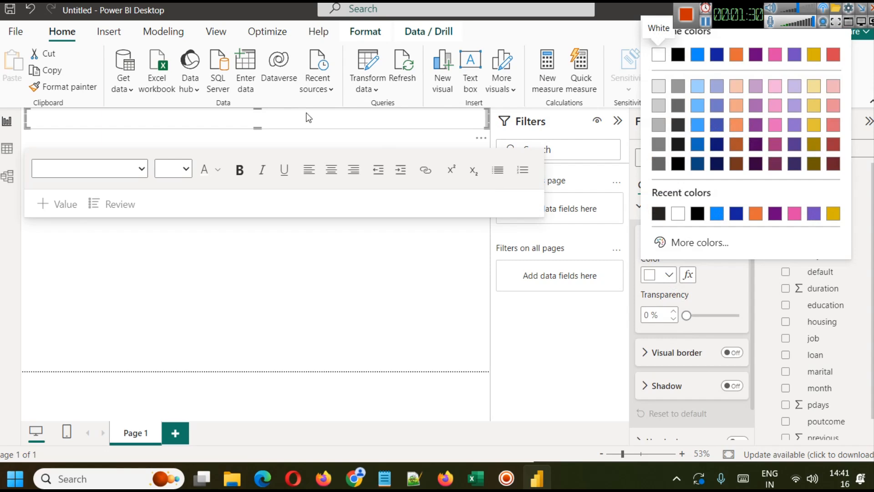
Step: Apply the built-in Tidal theme to the report
{"action": "left_click", "coordinate": [216, 31]}
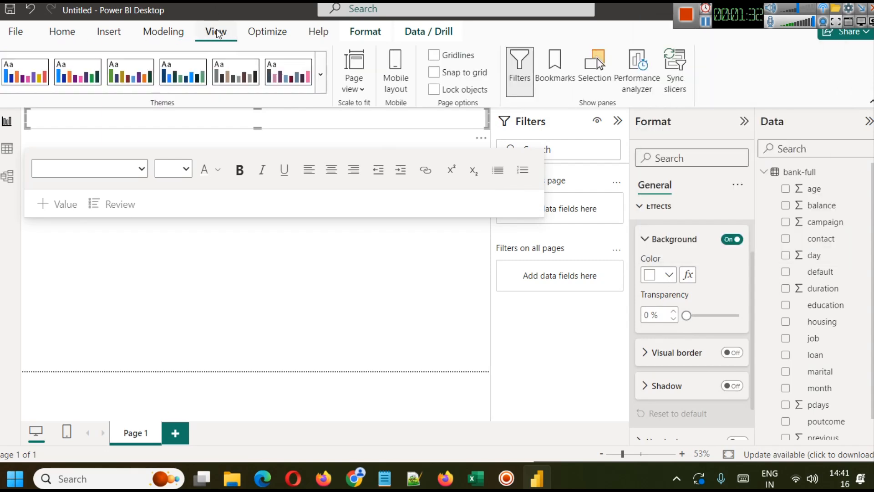
{"action": "left_click", "coordinate": [321, 74]}
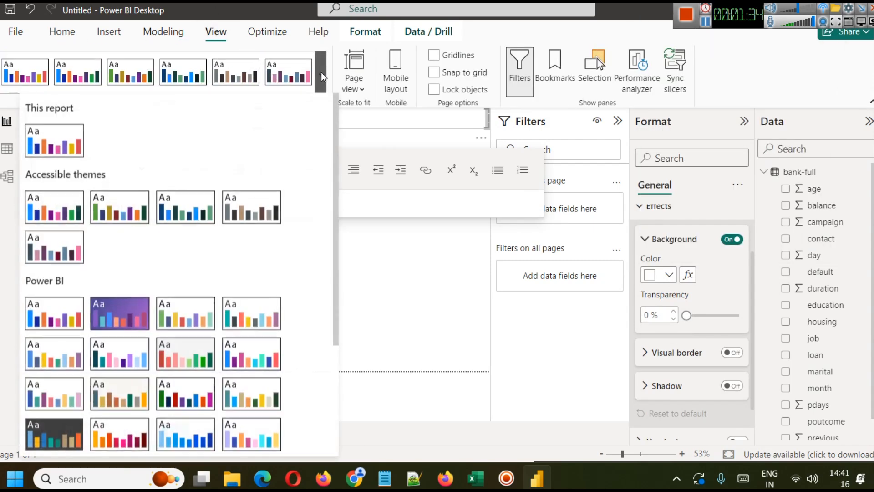
{"action": "scroll", "coordinate": [209, 275], "scroll_direction": "down", "scroll_amount": 5}
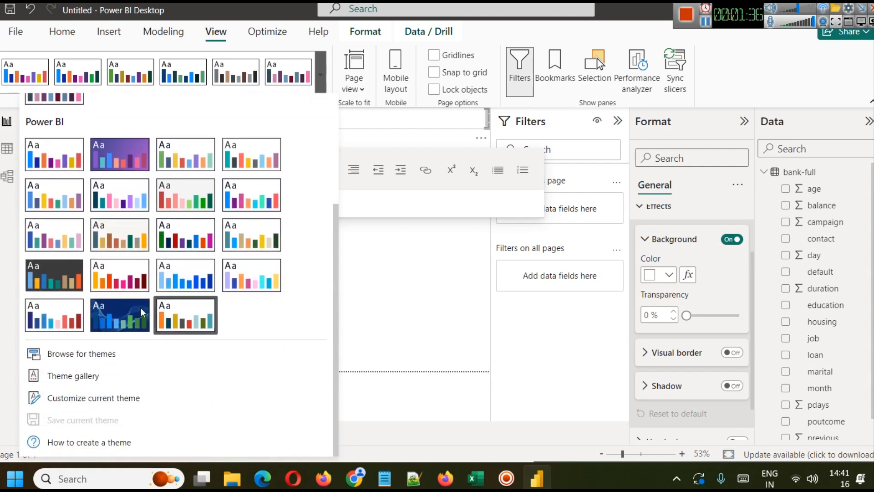
{"action": "left_click", "coordinate": [115, 316]}
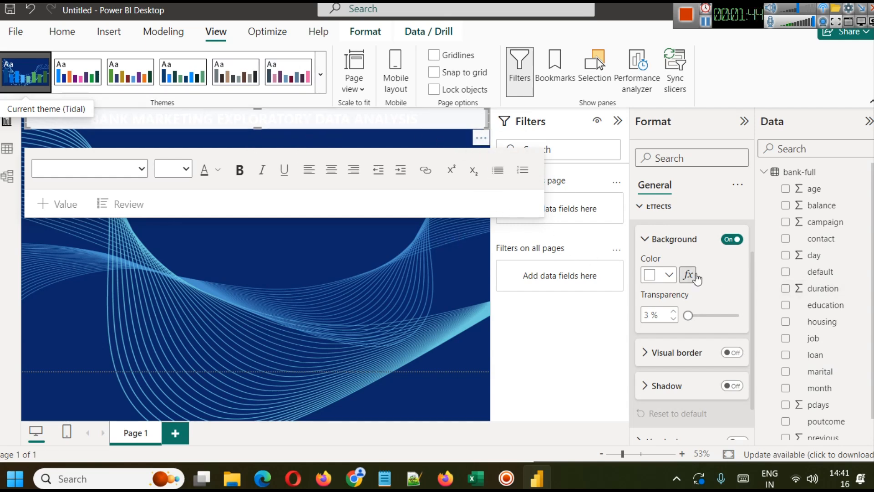
Step: Turn off the background of the title text box and collapse the Filters pane
{"action": "left_click", "coordinate": [733, 239]}
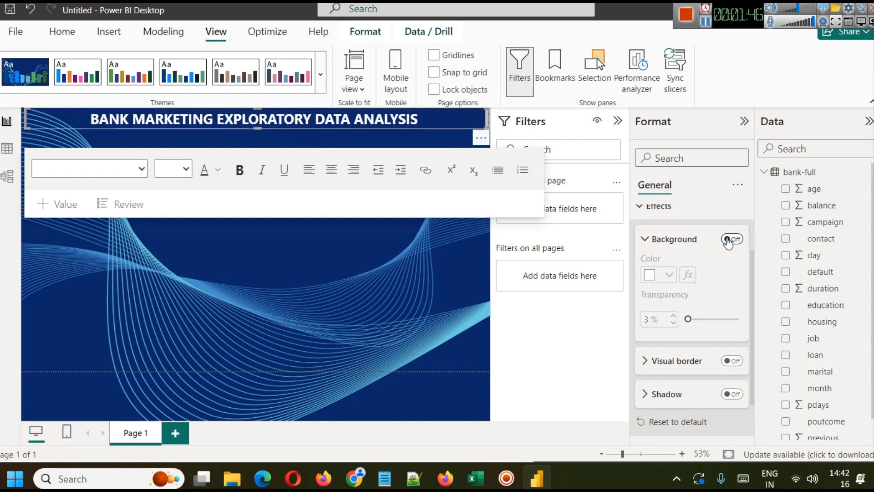
{"action": "left_click", "coordinate": [268, 300]}
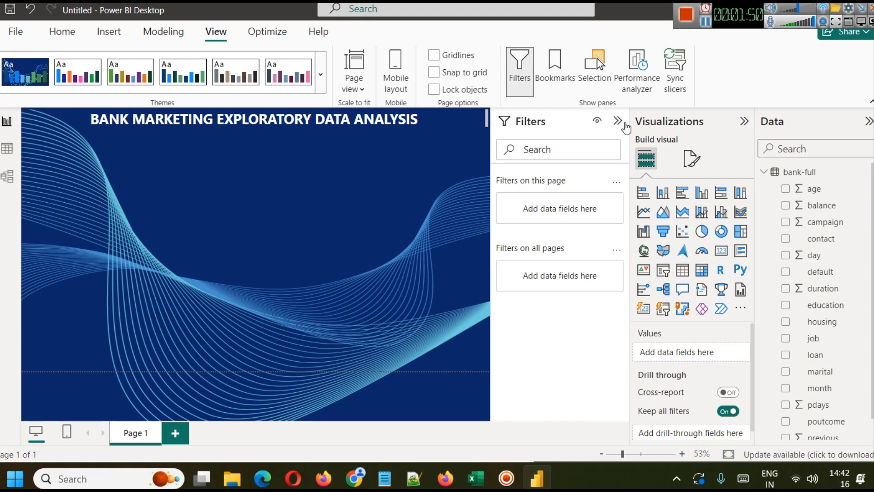
{"action": "left_click", "coordinate": [618, 122]}
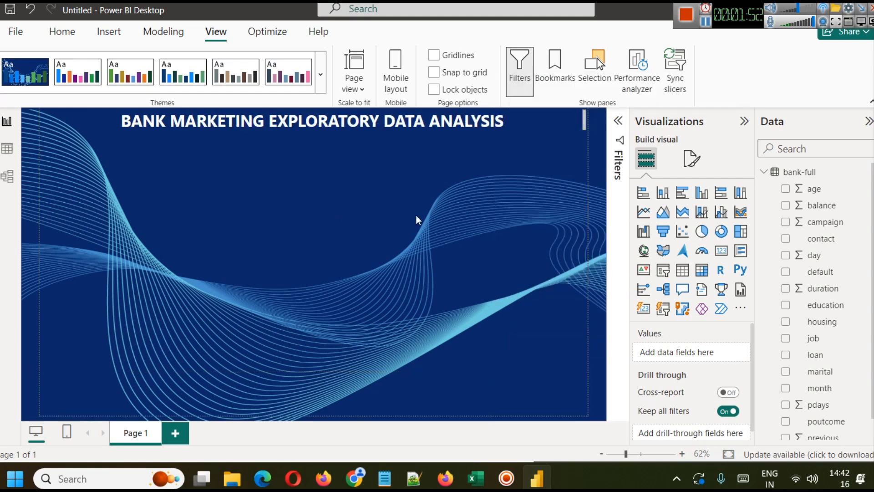
Step: Turn on the shadow effect for the title text box
{"action": "left_click", "coordinate": [315, 127]}
{"action": "left_click", "coordinate": [517, 125]}
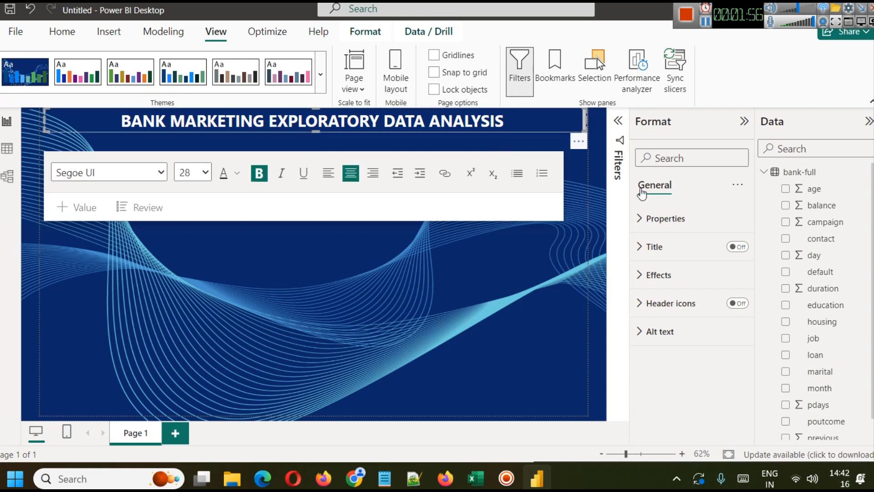
{"action": "left_click", "coordinate": [705, 279]}
{"action": "scroll", "coordinate": [710, 310], "scroll_direction": "down", "scroll_amount": 5}
{"action": "left_click", "coordinate": [734, 341]}
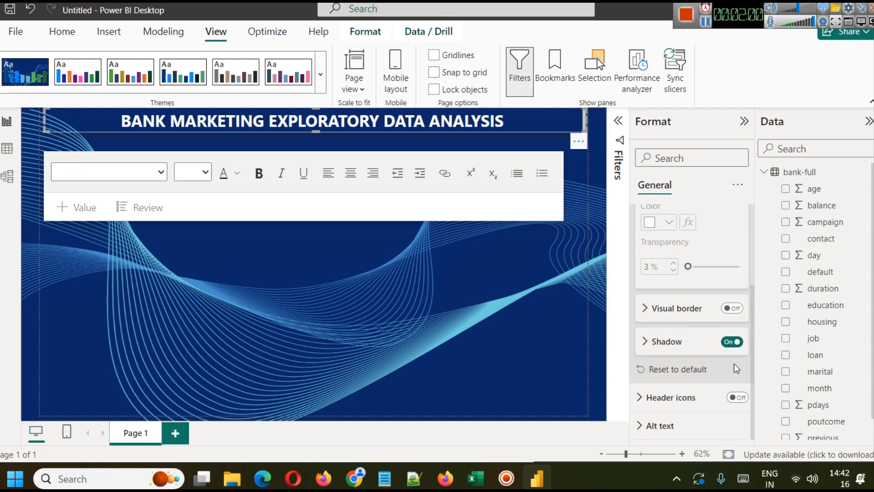
{"action": "left_click", "coordinate": [389, 309]}
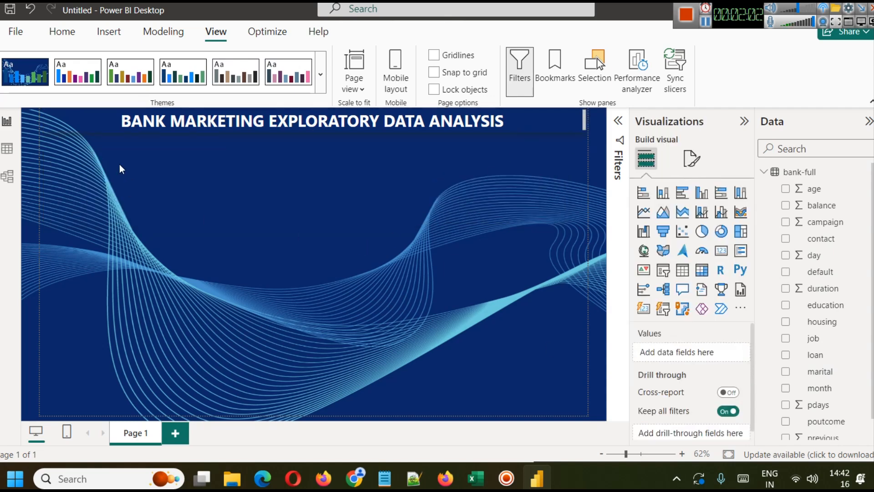
Step: Set the shadow colour of the title text box to light grey
{"action": "left_click", "coordinate": [549, 116]}
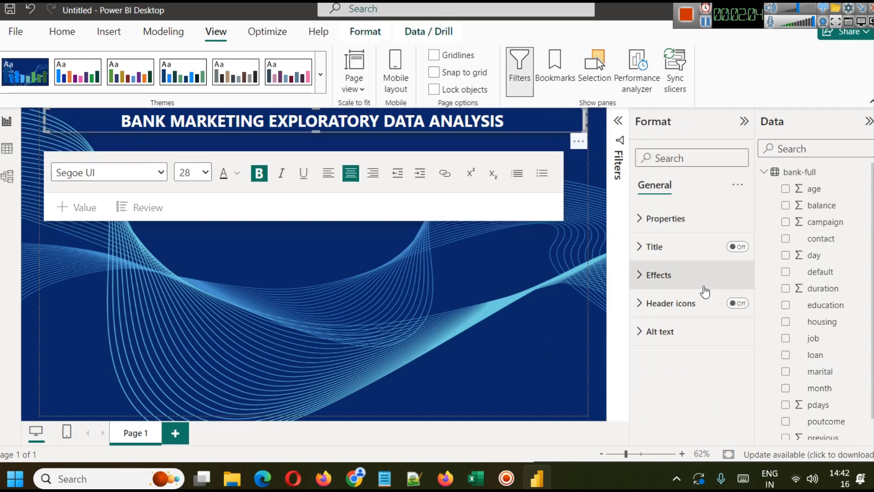
{"action": "left_click", "coordinate": [683, 278]}
{"action": "left_click", "coordinate": [683, 278]}
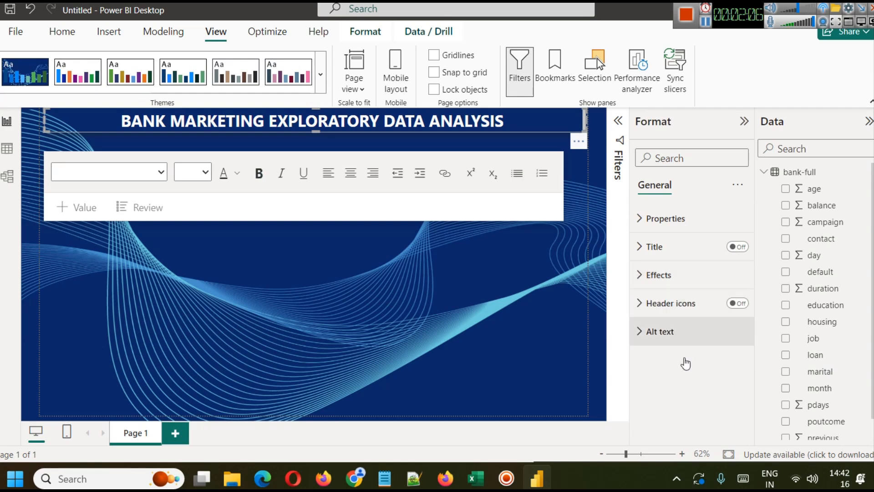
{"action": "left_click", "coordinate": [677, 280]}
{"action": "scroll", "coordinate": [676, 357], "scroll_direction": "down", "scroll_amount": 3}
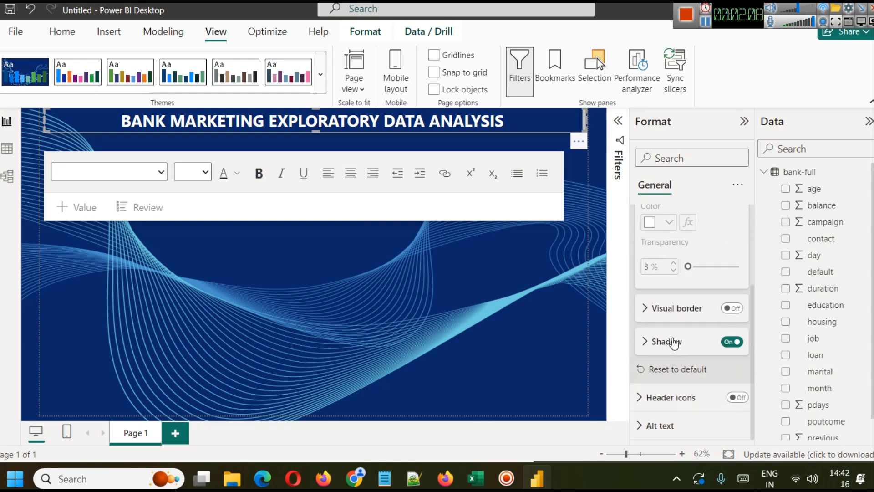
{"action": "left_click", "coordinate": [676, 341]}
{"action": "left_click", "coordinate": [673, 376]}
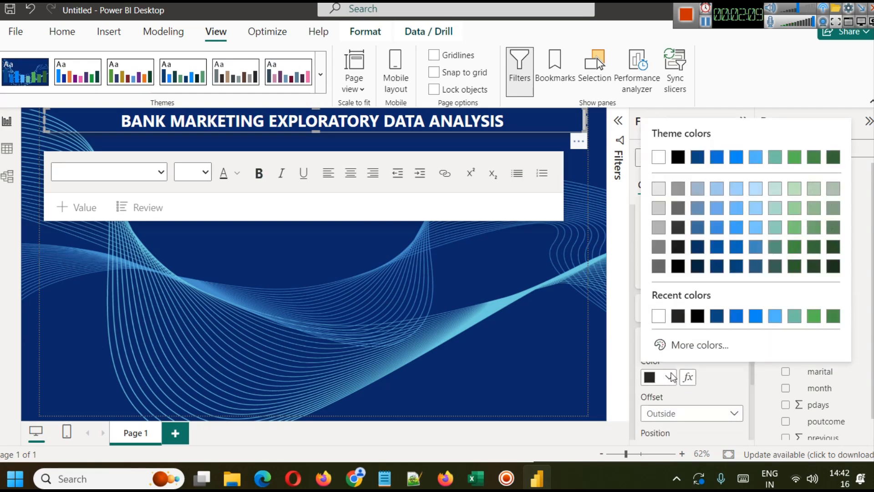
{"action": "left_click", "coordinate": [658, 188]}
{"action": "left_click", "coordinate": [280, 331]}
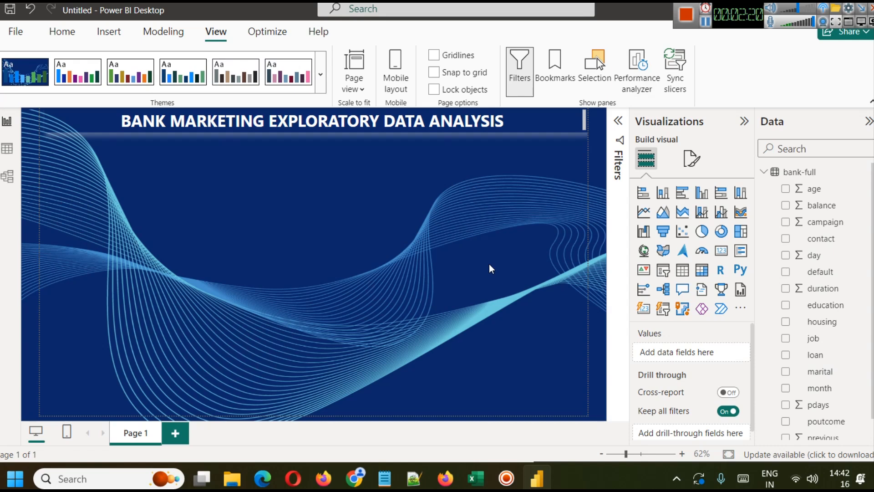
Step: Examine the columns of the bank-full table in the data table view
{"action": "left_click", "coordinate": [706, 21]}
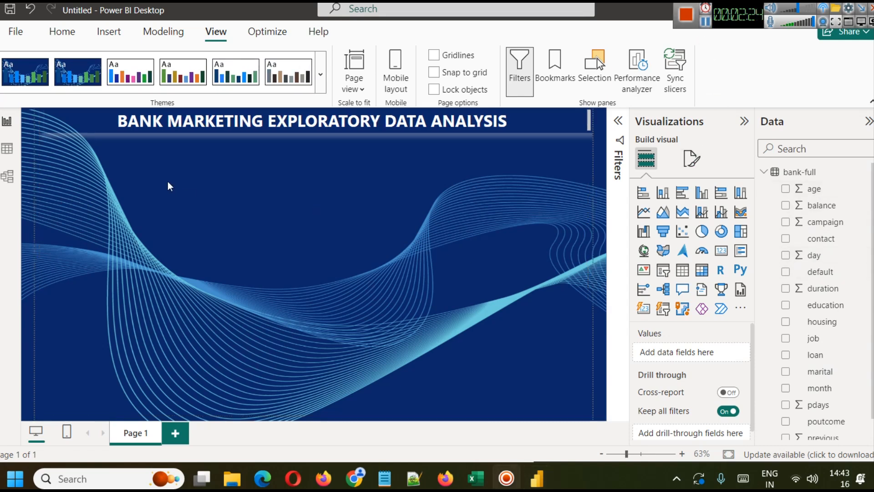
{"action": "left_click", "coordinate": [14, 154]}
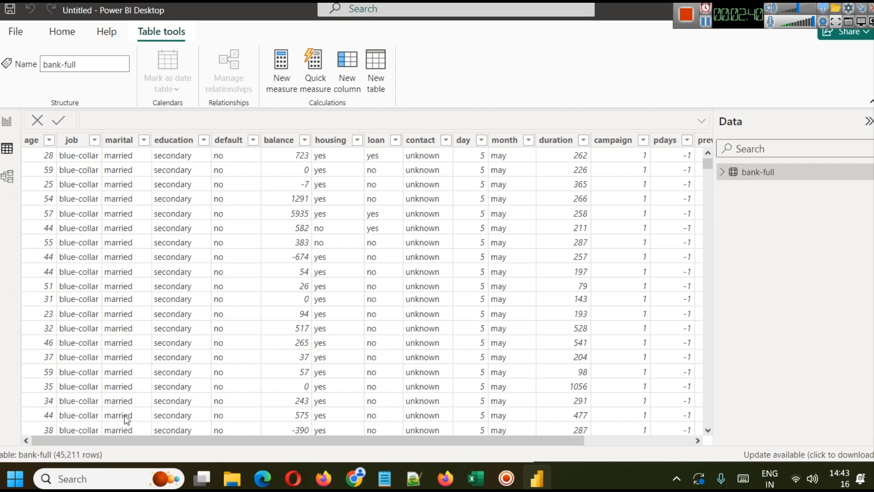
{"action": "scroll", "coordinate": [359, 291], "scroll_direction": "right", "scroll_amount": 1}
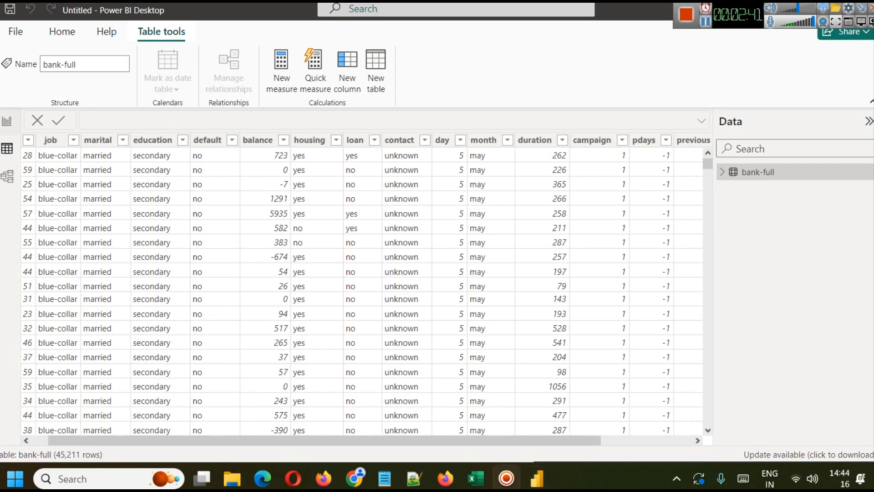
Step: Return to the report view and rename the bank-full column y as "term deposit"
{"action": "left_click", "coordinate": [7, 123]}
{"action": "scroll", "coordinate": [819, 394], "scroll_direction": "down", "scroll_amount": 1}
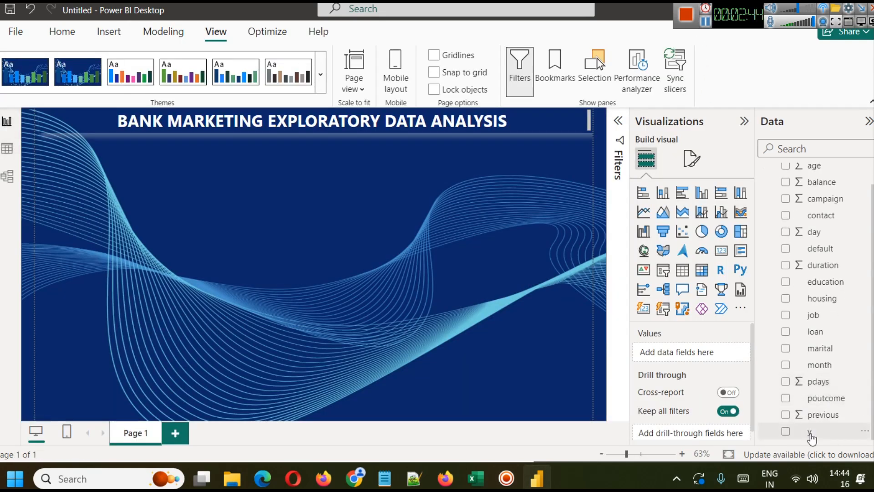
{"action": "left_click", "coordinate": [811, 433]}
{"action": "right_click", "coordinate": [811, 435]}
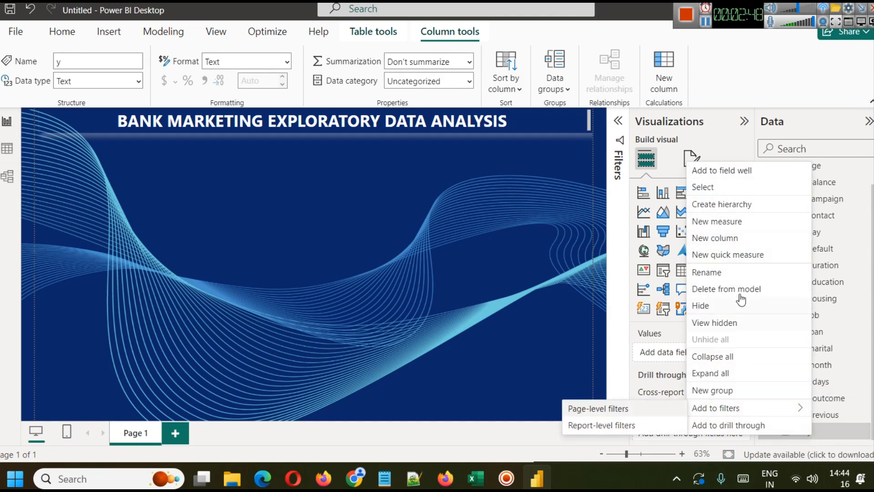
{"action": "left_click", "coordinate": [736, 272]}
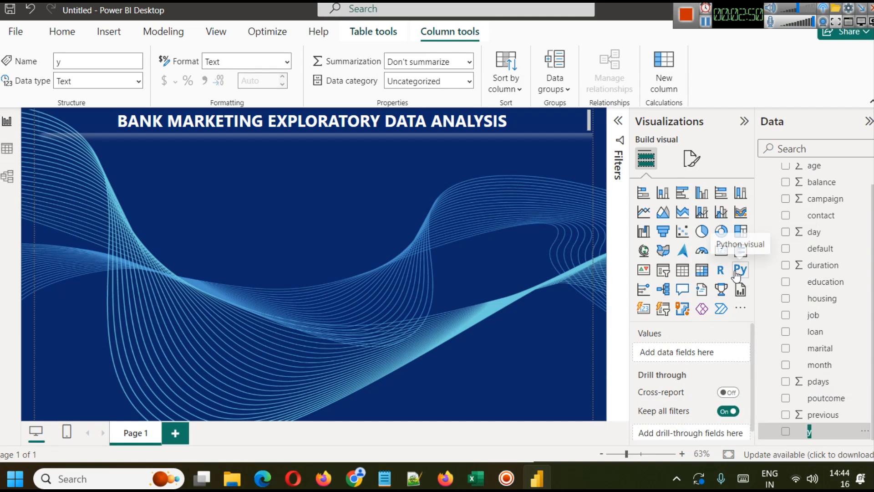
{"action": "type", "text": "term_deposit"}
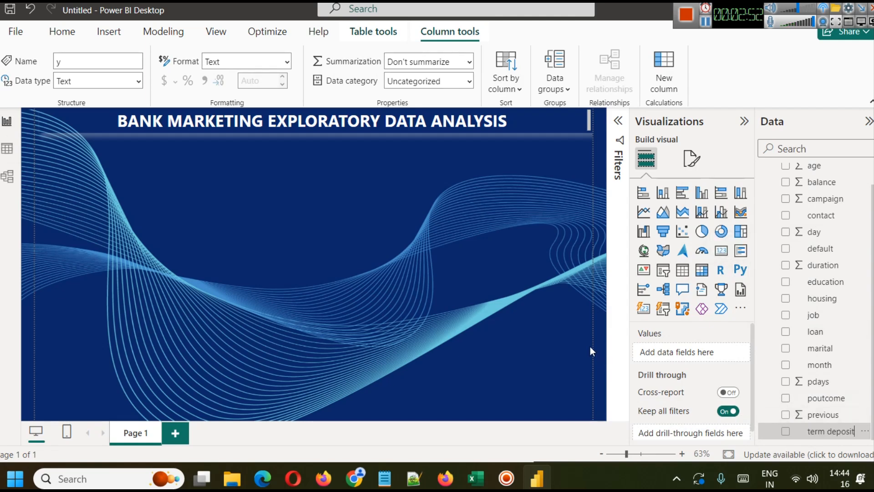
{"action": "key", "text": "Return"}
Step: Insert a stacked column chart below the report title and extend its lower edge downward to make it taller
{"action": "scroll", "coordinate": [815, 216], "scroll_direction": "up", "scroll_amount": 1}
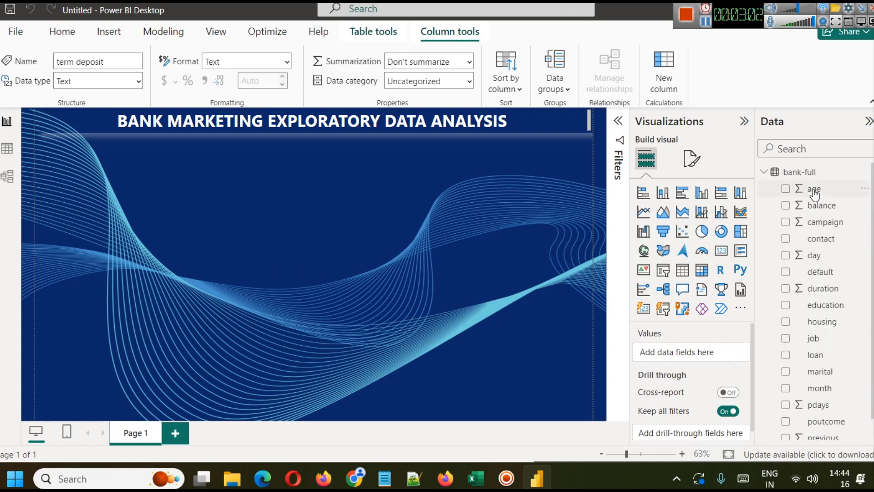
{"action": "left_click", "coordinate": [661, 195]}
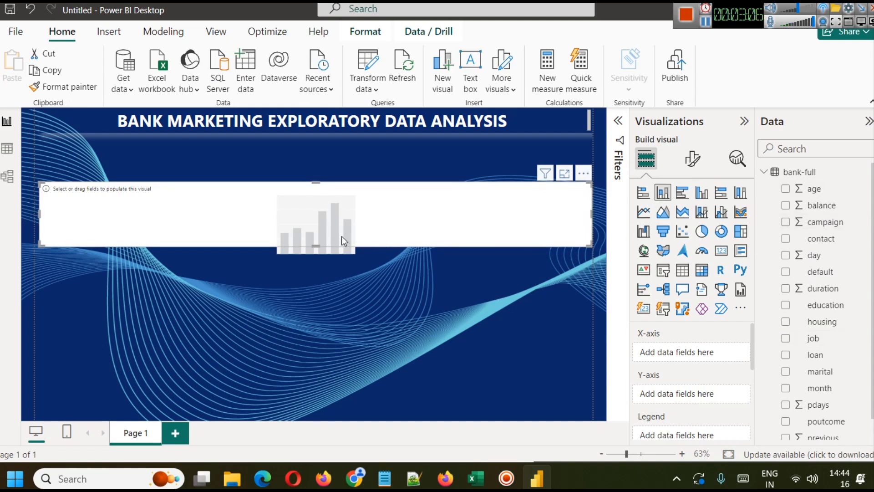
{"action": "left_click_drag", "start_coordinate": [316, 246], "coordinate": [315, 306]}
{"action": "left_click_drag", "start_coordinate": [826, 193], "coordinate": [420, 219]}
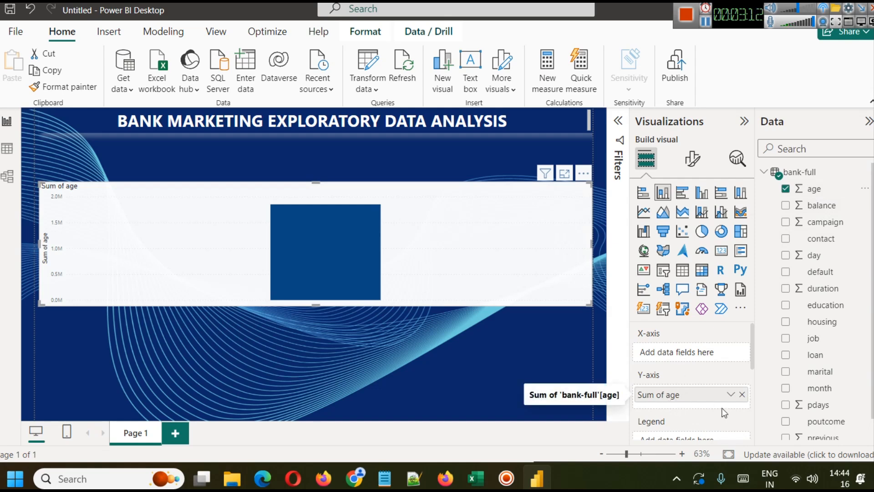
{"action": "left_click_drag", "start_coordinate": [669, 394], "coordinate": [671, 344]}
{"action": "left_click", "coordinate": [742, 394]}
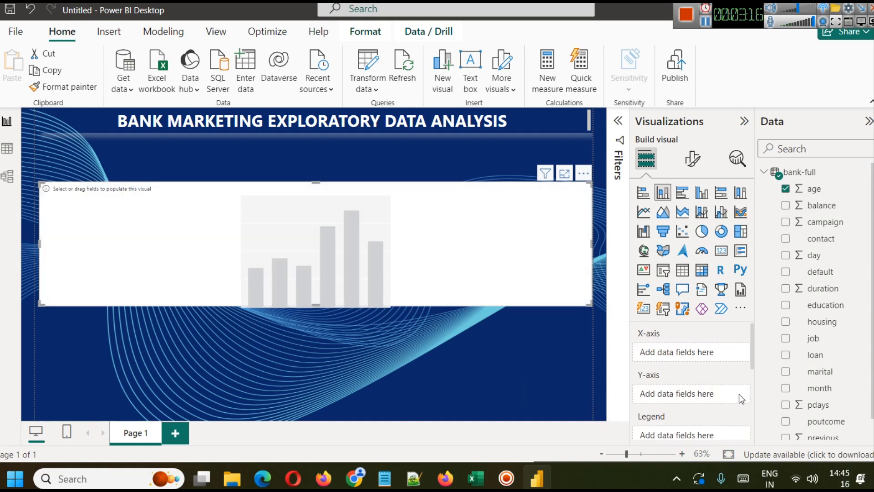
Step: Assign the age field to the X-axis of the stacked column chart
{"action": "left_click_drag", "start_coordinate": [783, 189], "coordinate": [691, 354]}
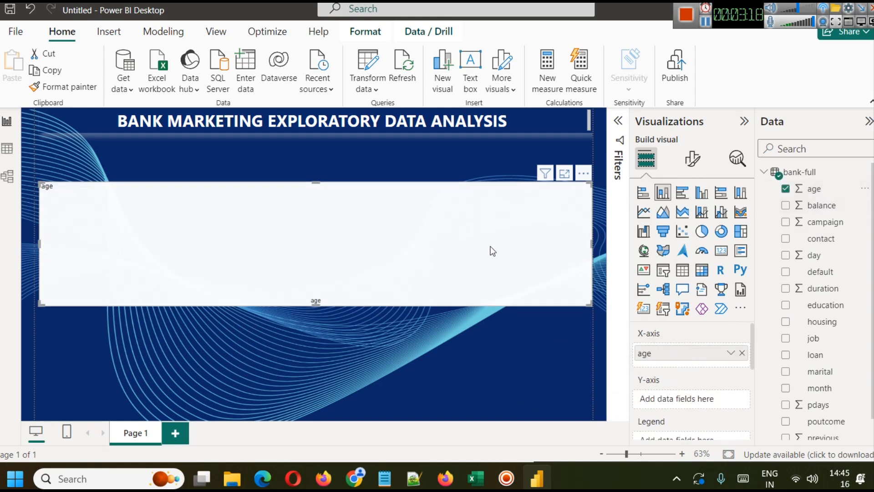
{"action": "scroll", "coordinate": [852, 395], "scroll_direction": "down", "scroll_amount": 1}
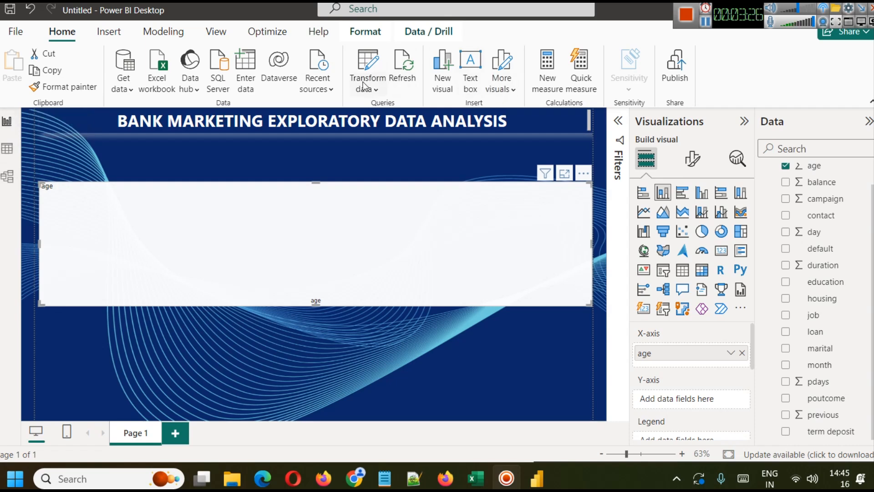
{"action": "scroll", "coordinate": [868, 216], "scroll_direction": "up", "scroll_amount": 2}
{"action": "scroll", "coordinate": [864, 217], "scroll_direction": "down", "scroll_amount": 2}
Step: Open the bank-full query in the Power Query Editor
{"action": "left_click", "coordinate": [377, 88]}
{"action": "left_click", "coordinate": [390, 118]}
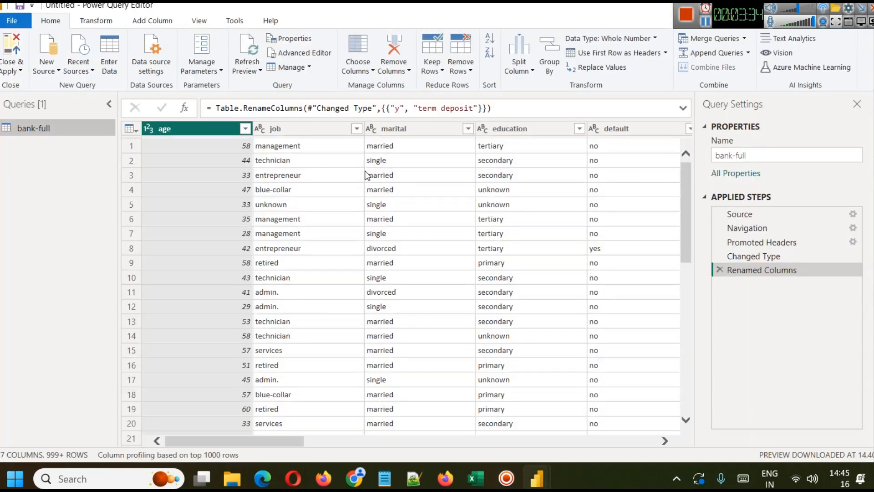
{"action": "left_click", "coordinate": [87, 21]}
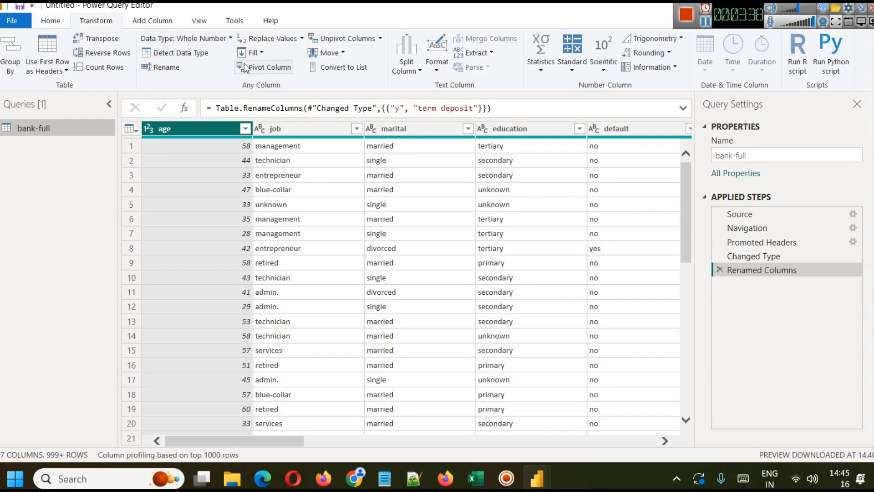
{"action": "left_click", "coordinate": [150, 21]}
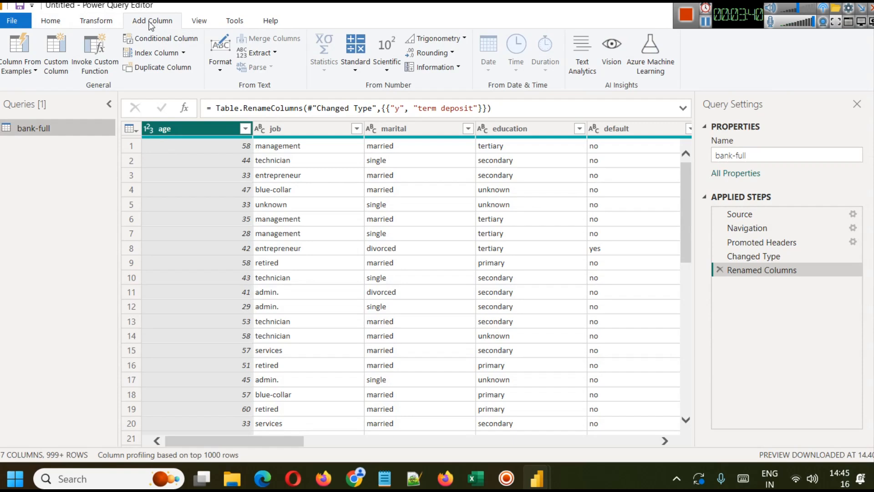
{"action": "left_click", "coordinate": [171, 52]}
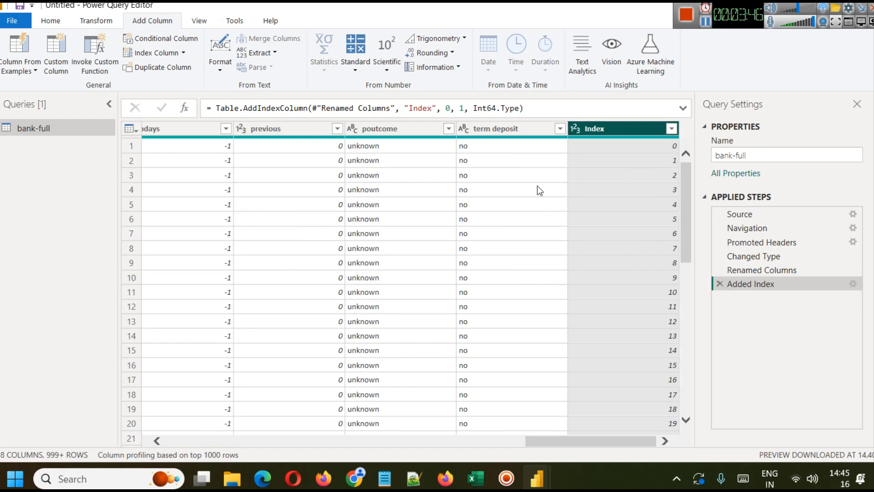
{"action": "left_click", "coordinate": [719, 283]}
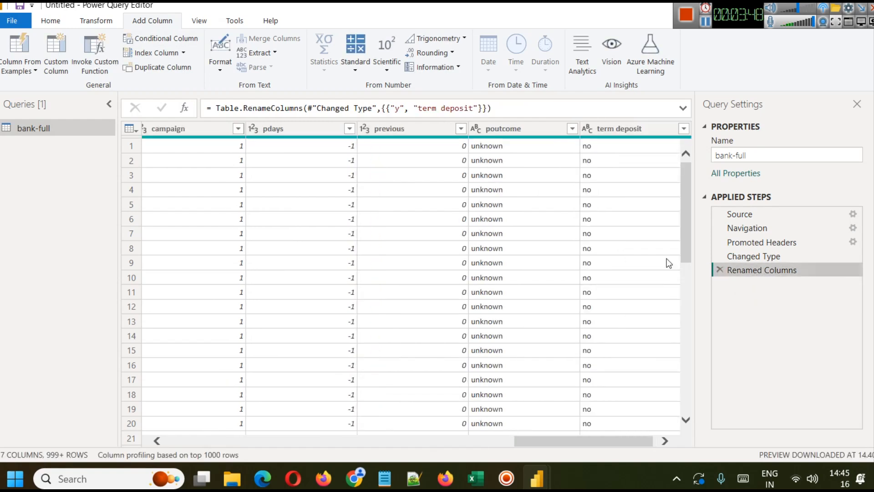
Step: Add an index column starting from 1 to the bank-full query and apply the changes to the report
{"action": "left_click", "coordinate": [183, 53]}
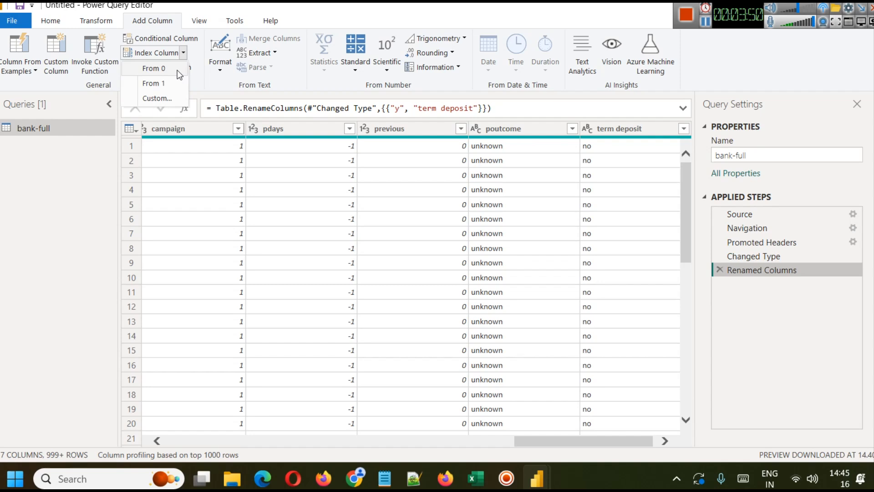
{"action": "left_click", "coordinate": [173, 84]}
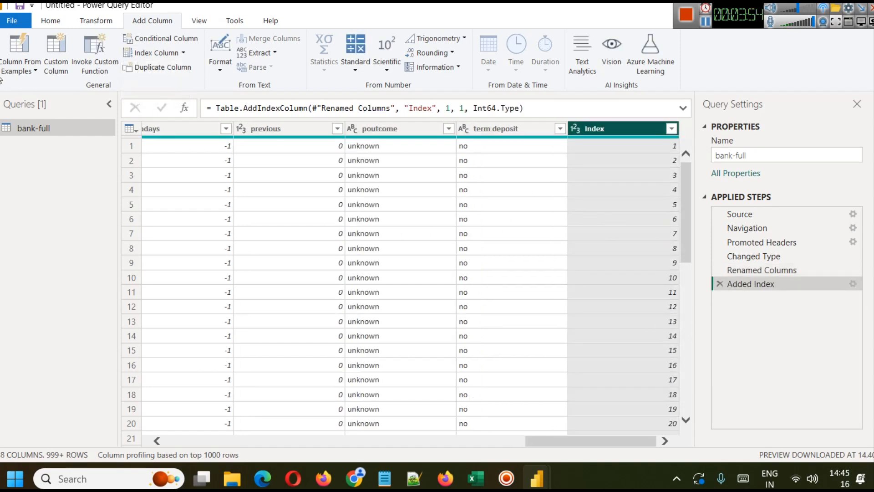
{"action": "left_click", "coordinate": [51, 21]}
{"action": "left_click", "coordinate": [22, 69]}
{"action": "left_click", "coordinate": [28, 121]}
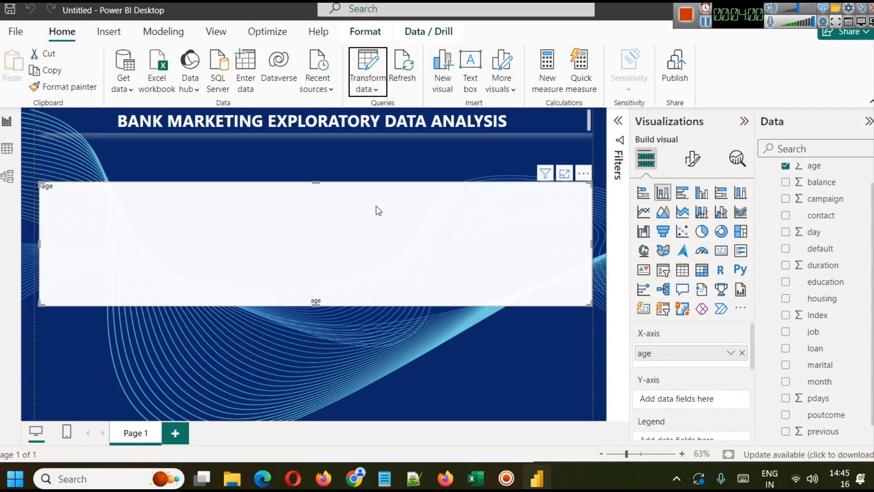
Step: Assign the Index field to the age chart's Y-axis and narrow the chart to about one third of the page width
{"action": "left_click_drag", "start_coordinate": [827, 309], "coordinate": [702, 400]}
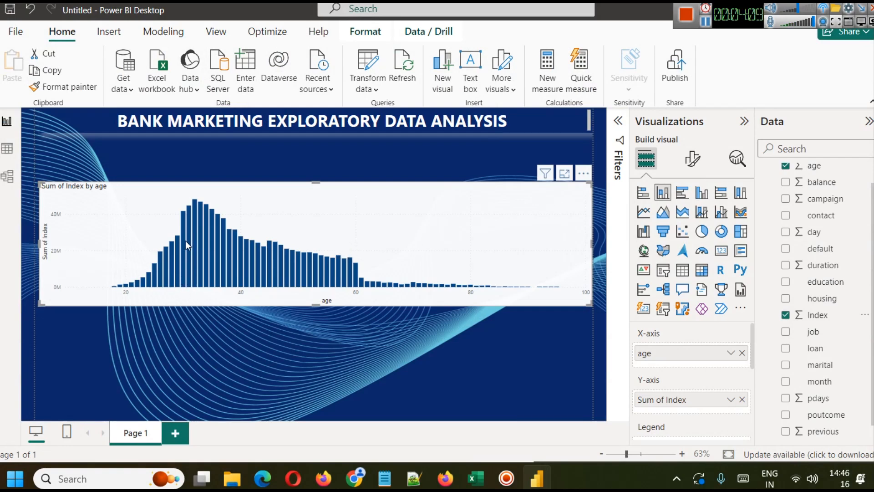
{"action": "mouse_move", "coordinate": [184, 242]}
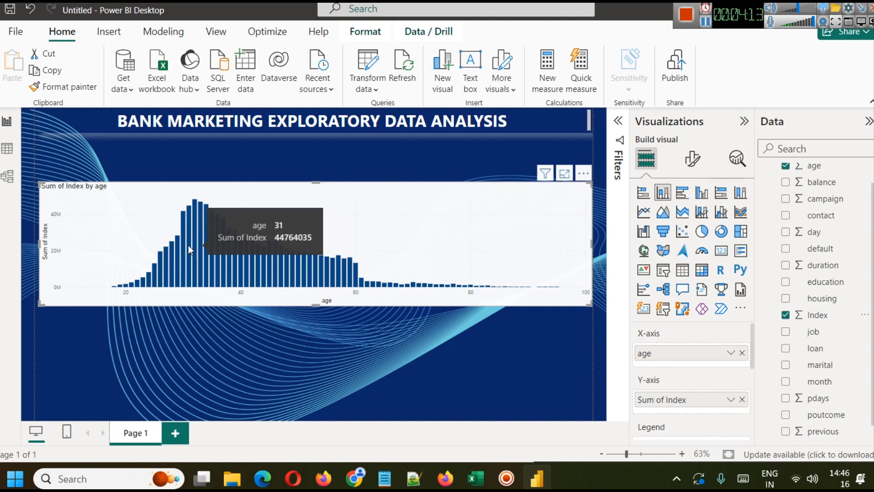
{"action": "left_click_drag", "start_coordinate": [591, 241], "coordinate": [265, 220]}
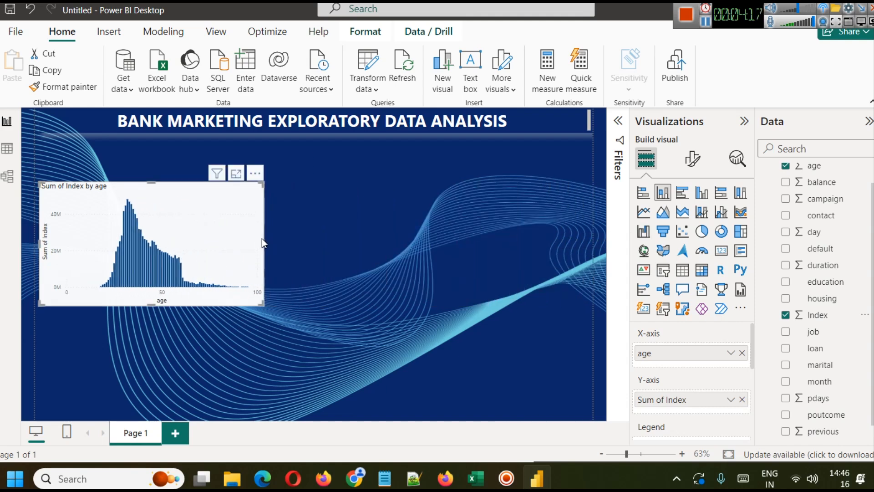
{"action": "left_click_drag", "start_coordinate": [264, 241], "coordinate": [231, 243]}
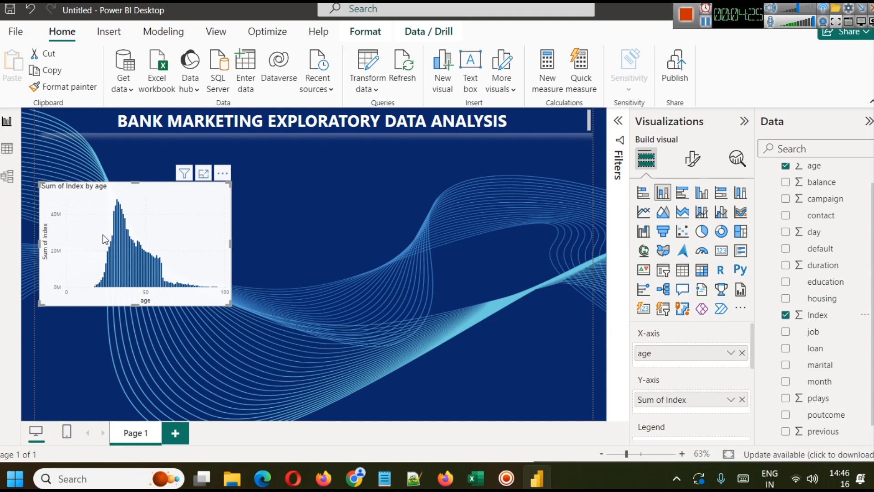
Step: Create a group named age (bins) from the age field, using Number of bins with a bin count of 6
{"action": "mouse_move", "coordinate": [129, 246]}
{"action": "scroll", "coordinate": [859, 244], "scroll_direction": "up", "scroll_amount": 2}
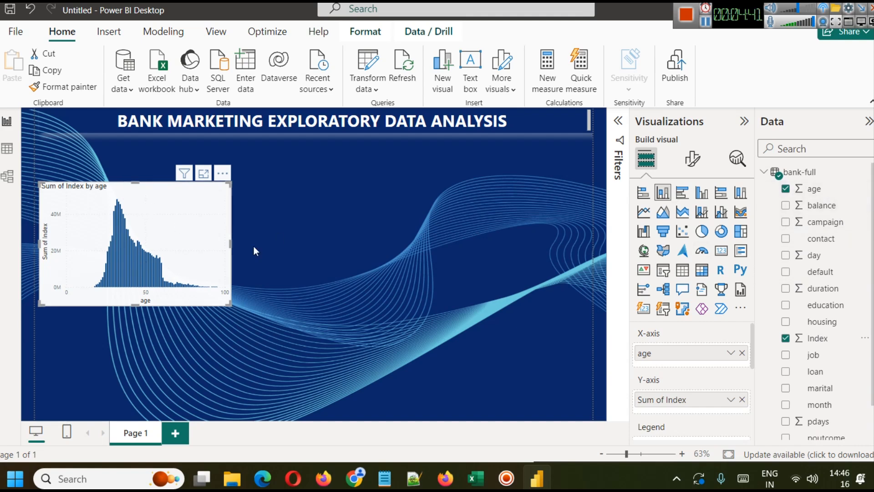
{"action": "left_click", "coordinate": [863, 188]}
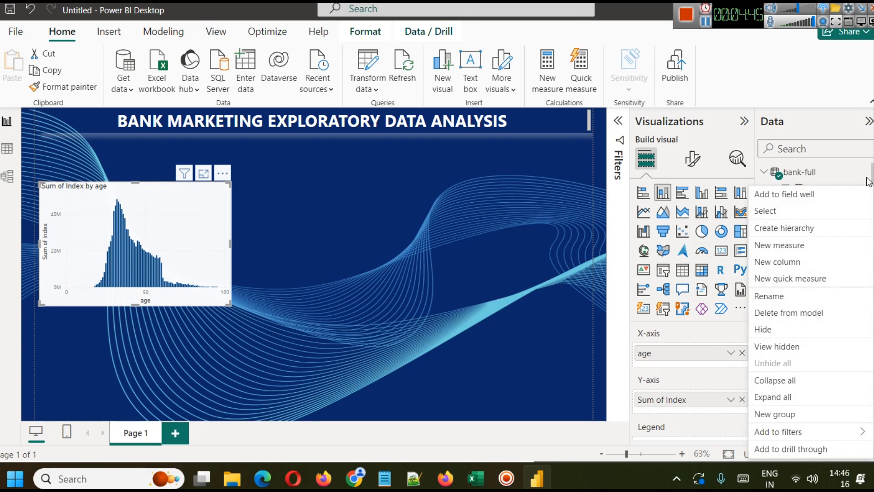
{"action": "left_click", "coordinate": [768, 414]}
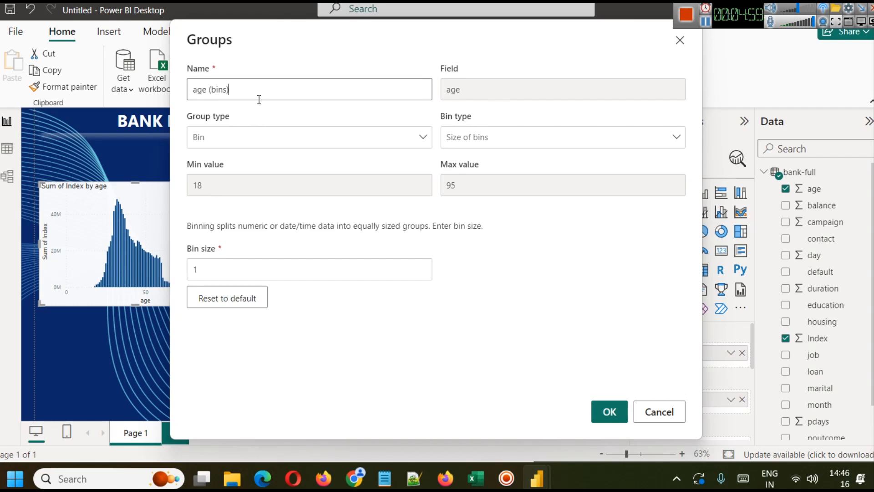
{"action": "left_click", "coordinate": [479, 137]}
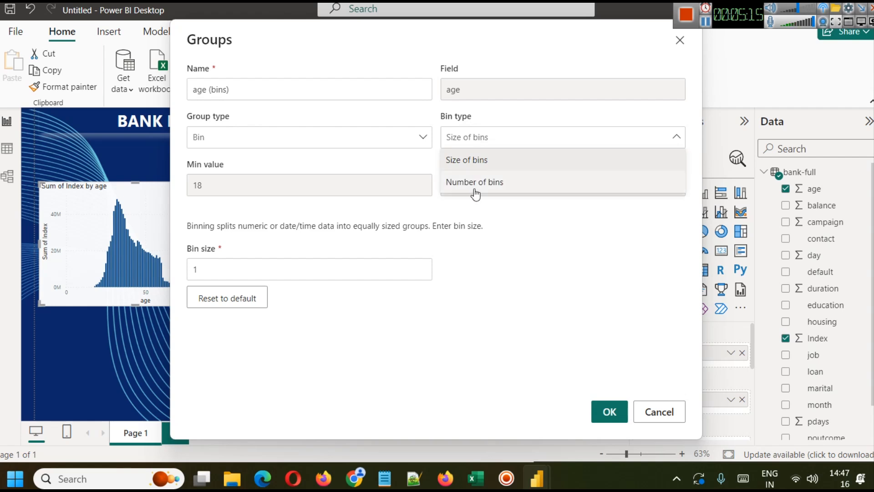
{"action": "left_click", "coordinate": [474, 183]}
{"action": "double_click", "coordinate": [230, 271]}
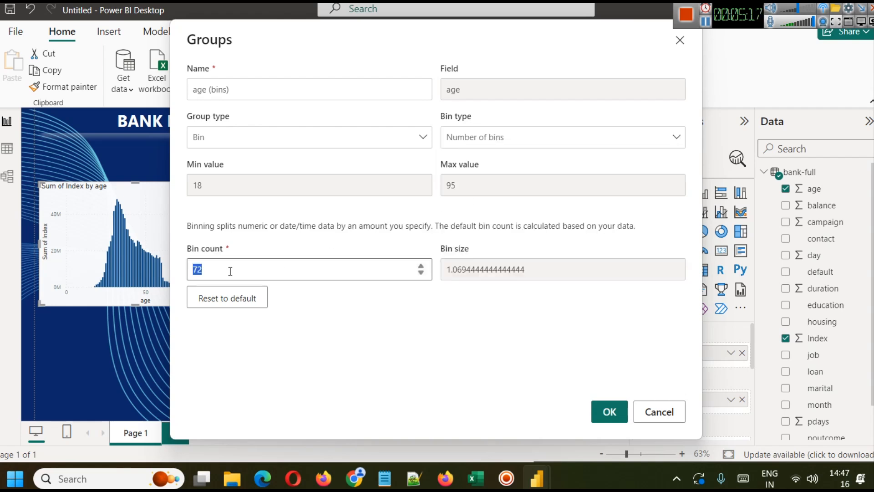
{"action": "type", "text": "6"}
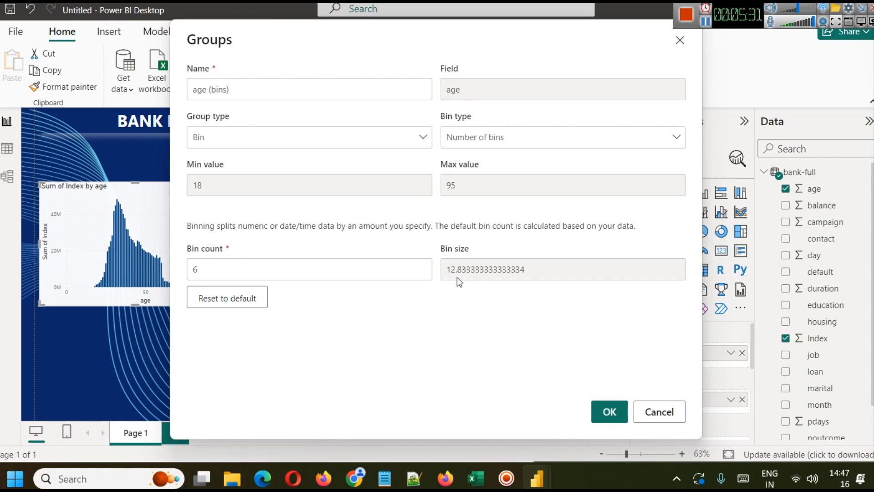
{"action": "left_click", "coordinate": [616, 414]}
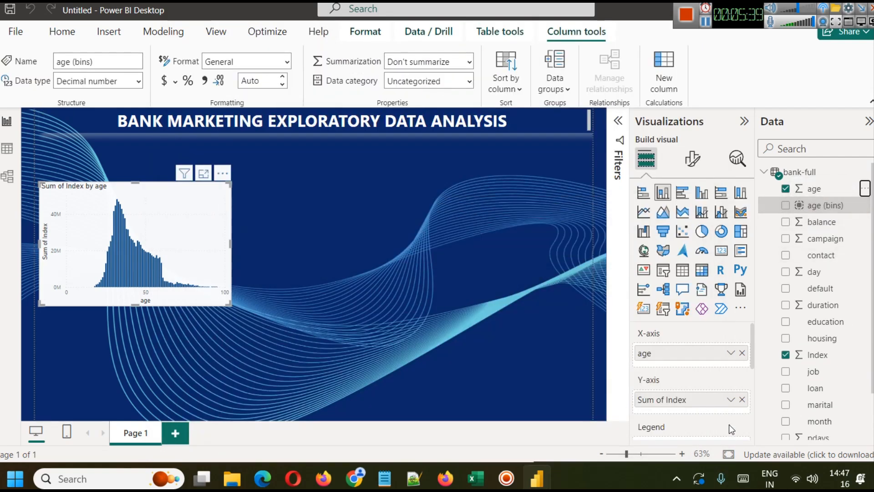
Step: Replace age with age (bins) on the chart's X-axis and inspect the values of individual columns
{"action": "left_click", "coordinate": [741, 354]}
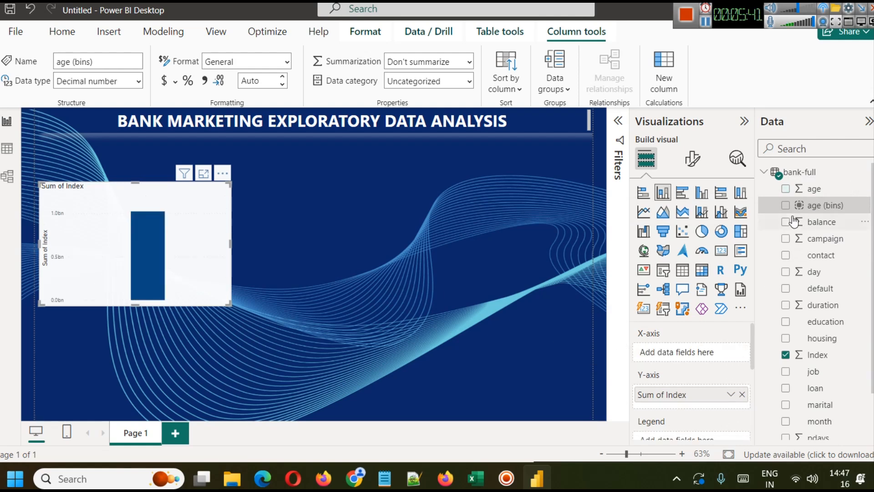
{"action": "left_click_drag", "start_coordinate": [805, 207], "coordinate": [678, 353]}
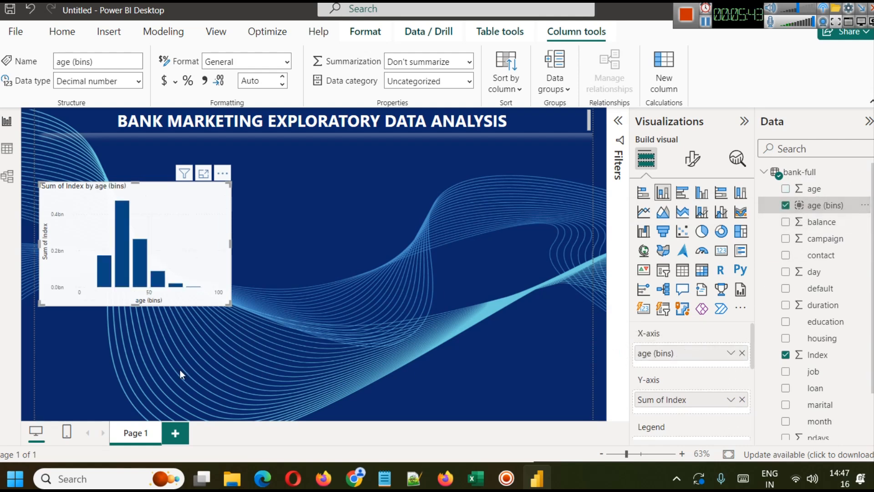
{"action": "mouse_move", "coordinate": [128, 226]}
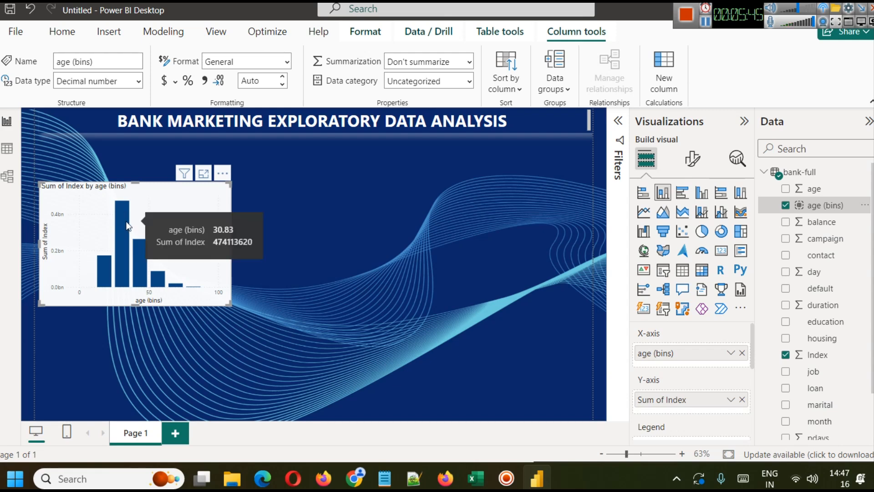
{"action": "mouse_move", "coordinate": [102, 276]}
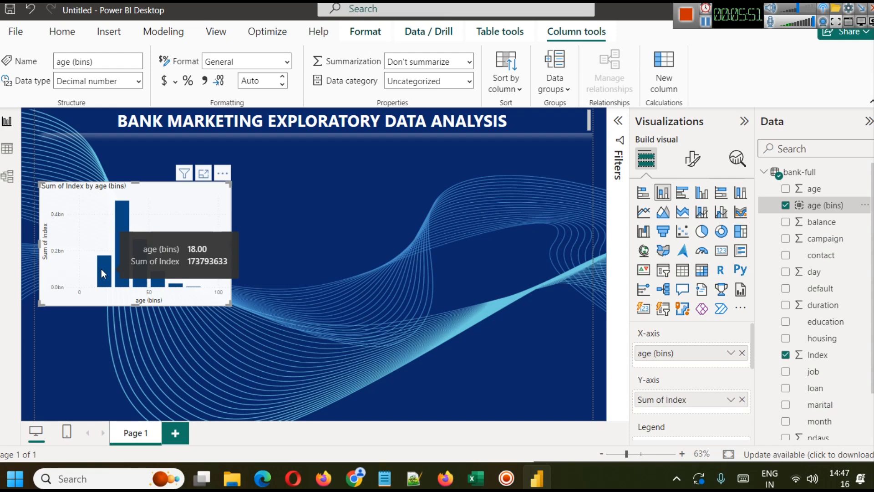
Step: Change the Y-axis aggregation of Index to Count, view the chart in focus mode and return to the report
{"action": "left_click", "coordinate": [732, 400]}
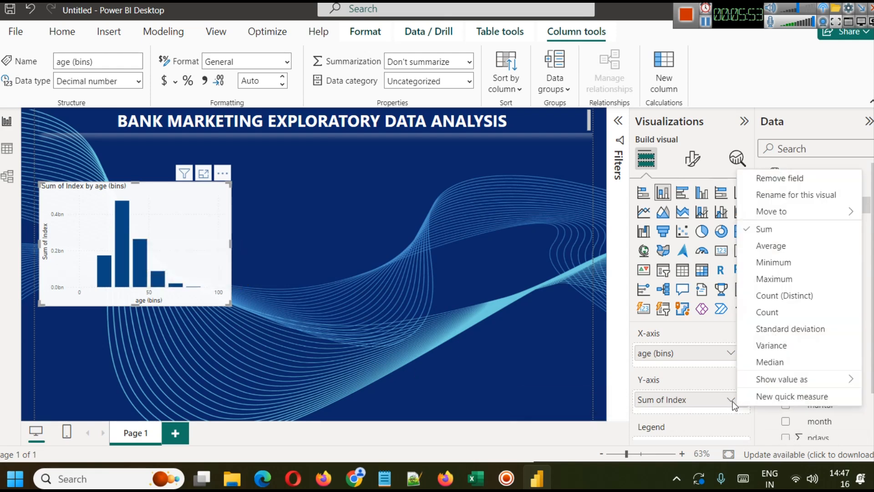
{"action": "left_click", "coordinate": [768, 311]}
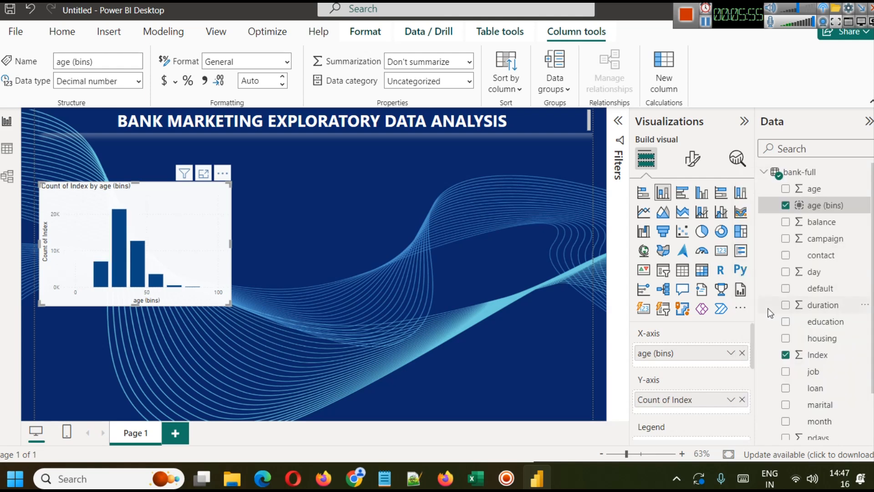
{"action": "left_click", "coordinate": [204, 174]}
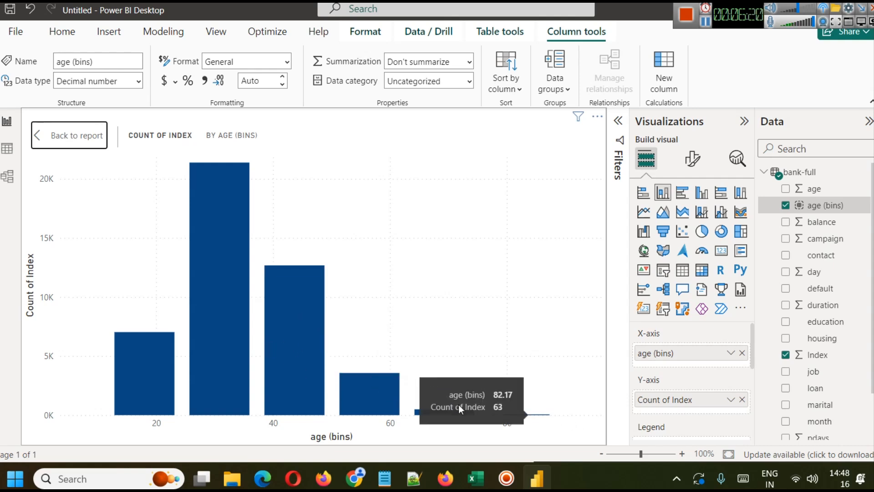
{"action": "left_click", "coordinate": [88, 135]}
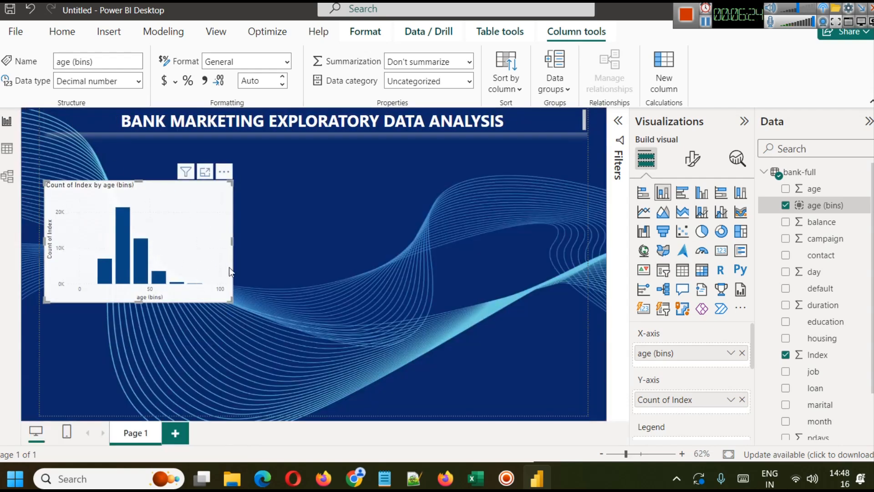
Step: Shrink the age (bins) chart from its lower corner and move it up directly beneath the report title
{"action": "left_click_drag", "start_coordinate": [230, 301], "coordinate": [182, 276]}
{"action": "left_click_drag", "start_coordinate": [148, 199], "coordinate": [155, 162]}
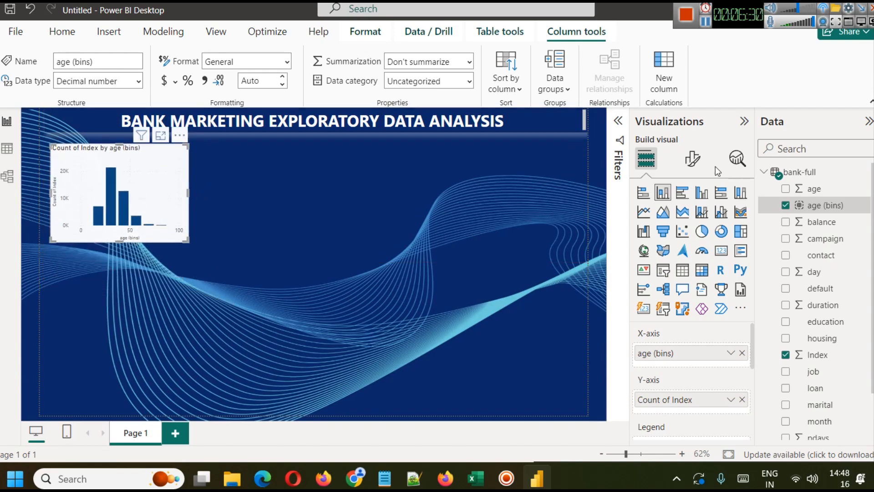
Step: Change the age (bins) chart's title text to "Dist of Age by Term Deposit"
{"action": "left_click", "coordinate": [693, 159]}
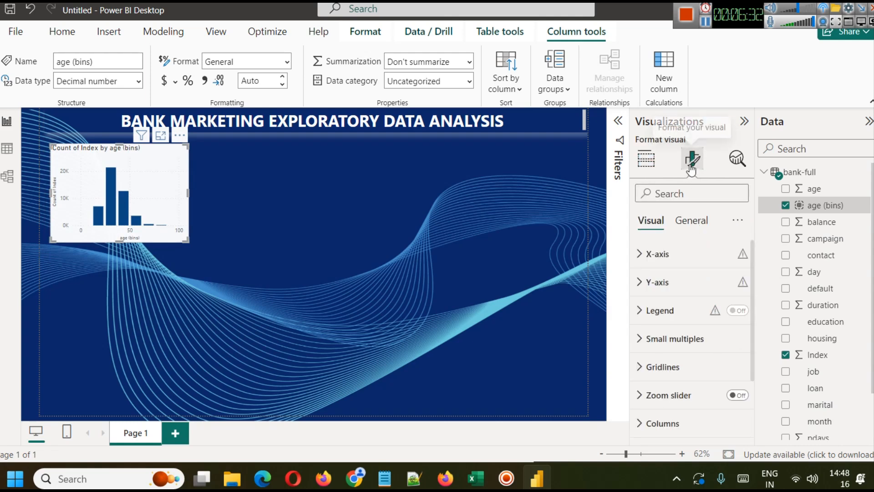
{"action": "left_click", "coordinate": [646, 159]}
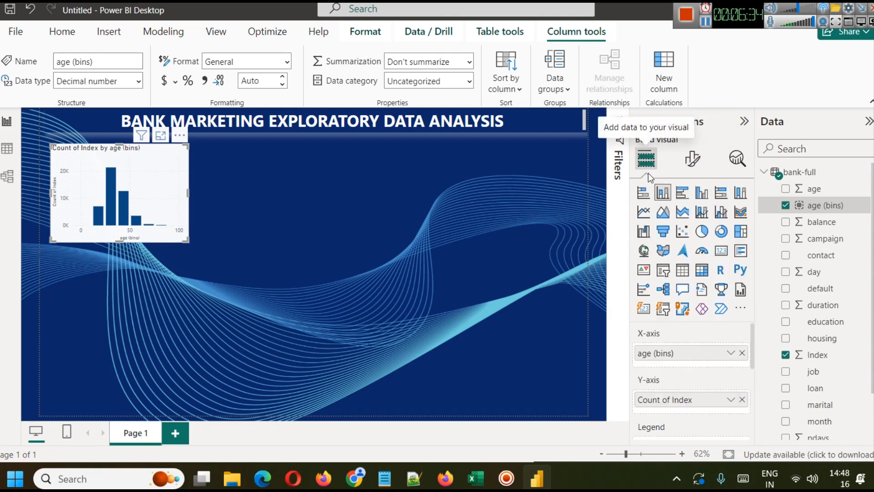
{"action": "left_click", "coordinate": [693, 160]}
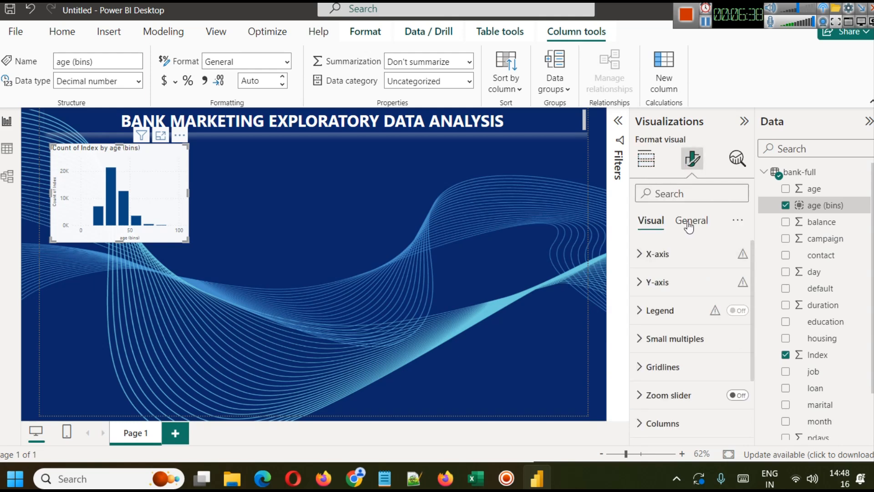
{"action": "left_click", "coordinate": [689, 223]}
{"action": "left_click", "coordinate": [675, 283]}
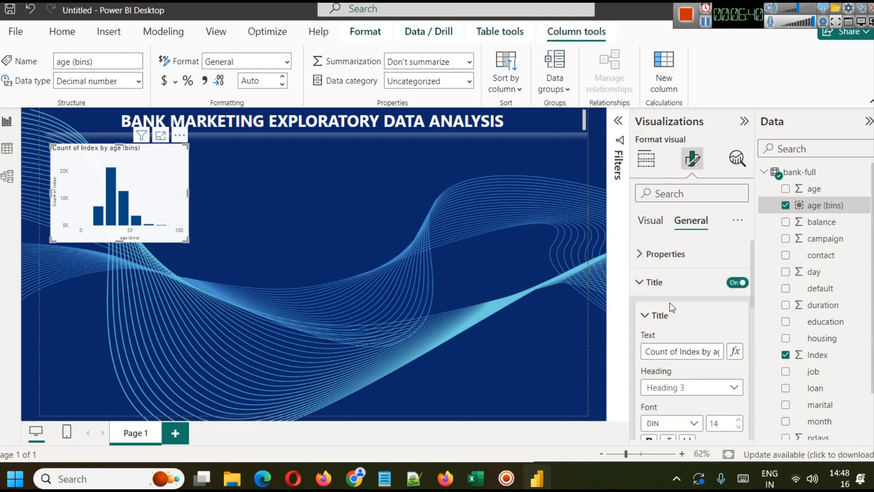
{"action": "triple_click", "coordinate": [670, 349]}
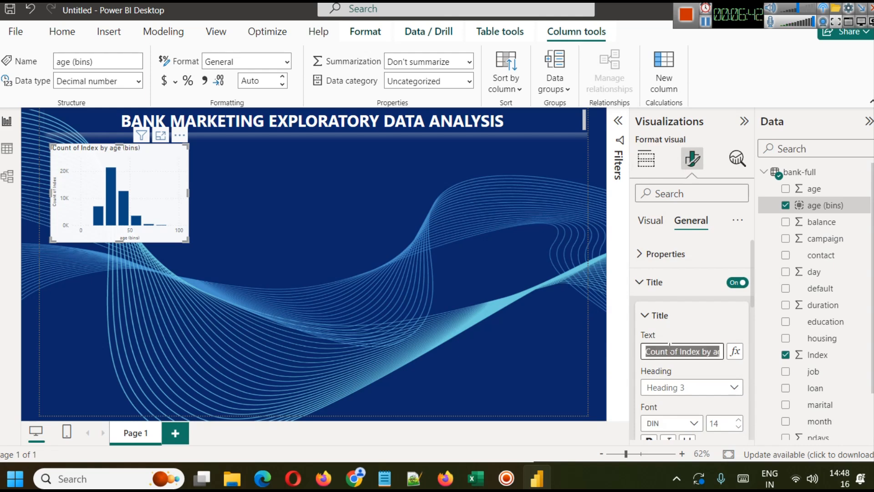
{"action": "type", "text": "Custo"}
{"action": "key", "text": "ctrl+a"}
{"action": "type", "text": "A"}
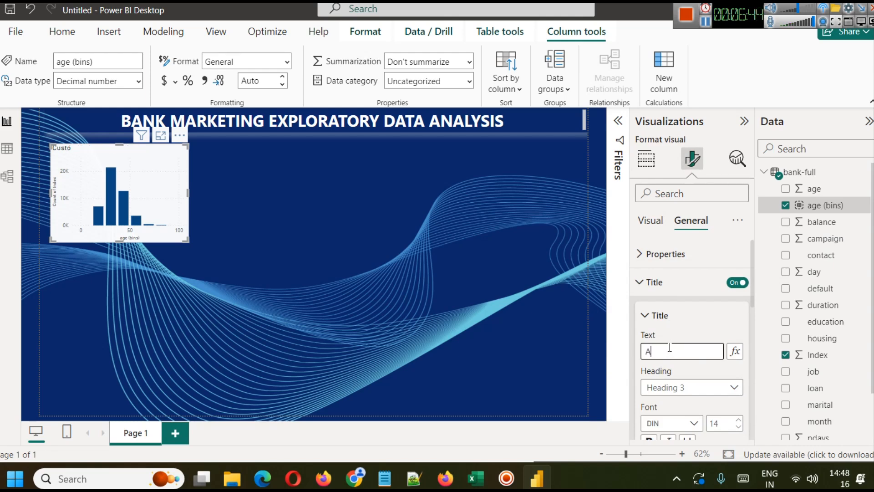
{"action": "type", "text": "g"}
{"action": "key", "text": "ctrl+a"}
{"action": "type", "text": "Dist of"}
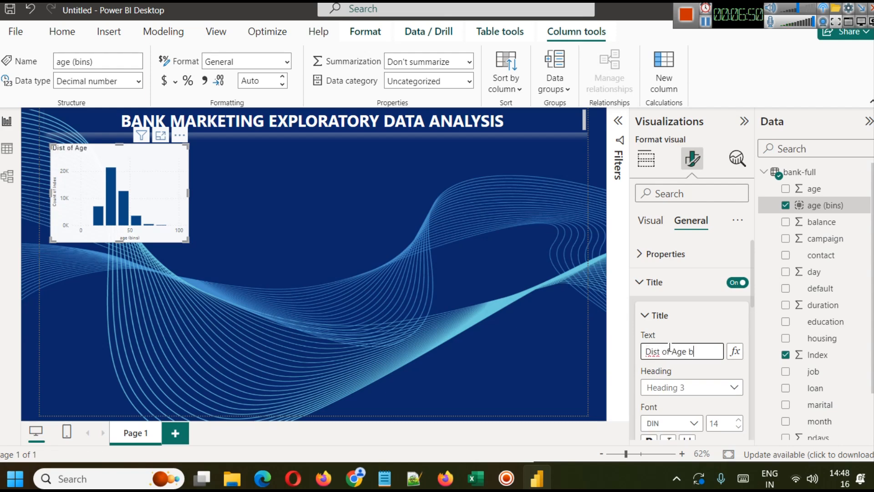
{"action": "type", "text": " Age by"}
{"action": "scroll", "coordinate": [859, 369], "scroll_direction": "down", "scroll_amount": 2}
{"action": "type", "text": "T"}
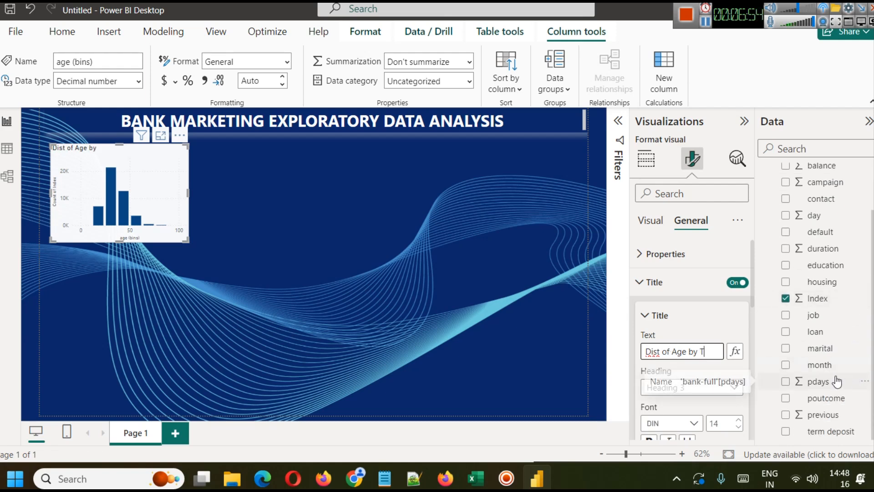
{"action": "type", "text": "erm Deposit"}
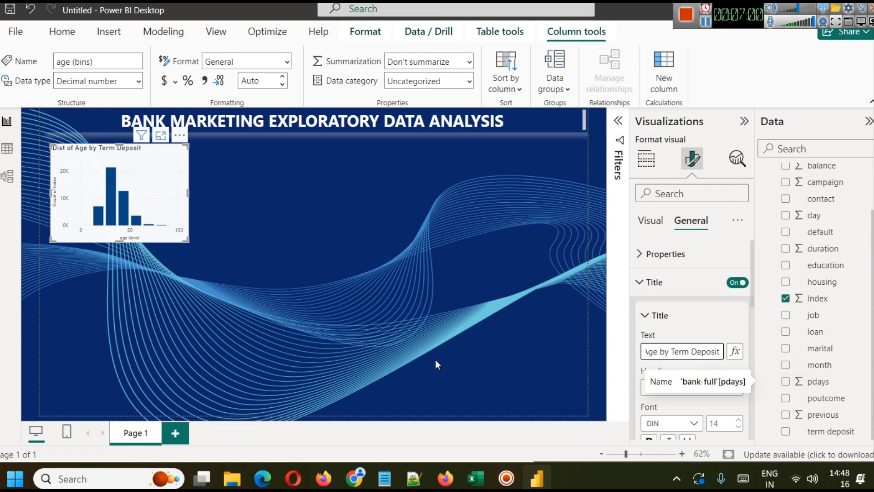
{"action": "left_click", "coordinate": [199, 322]}
Step: Review the title settings of the age (bins) chart and turn on its shadow effect
{"action": "left_click", "coordinate": [125, 155]}
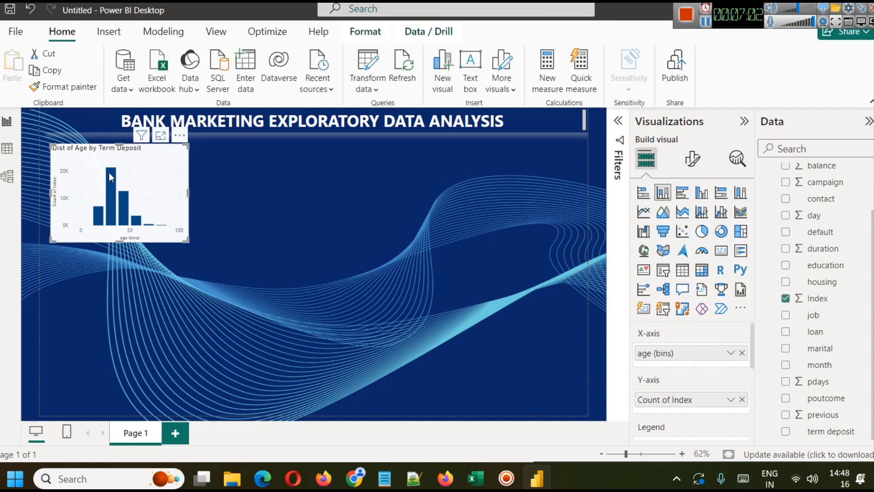
{"action": "left_click", "coordinate": [692, 159]}
{"action": "left_click", "coordinate": [707, 219]}
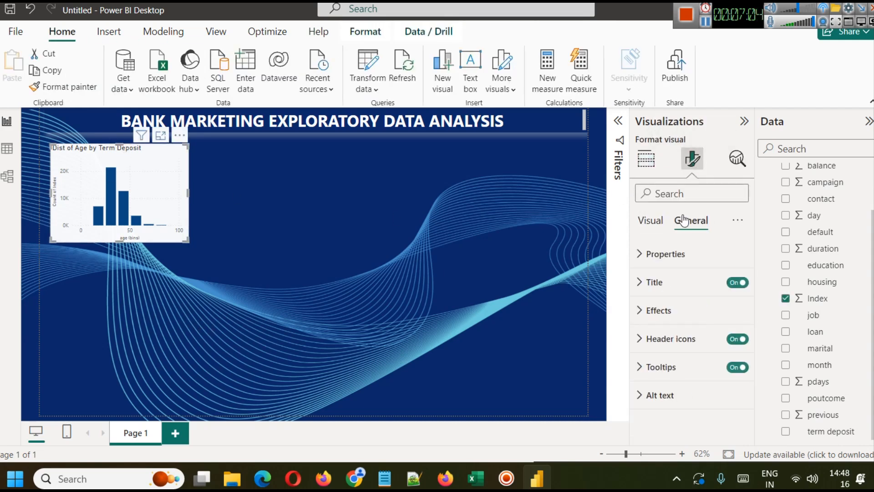
{"action": "left_click", "coordinate": [661, 291]}
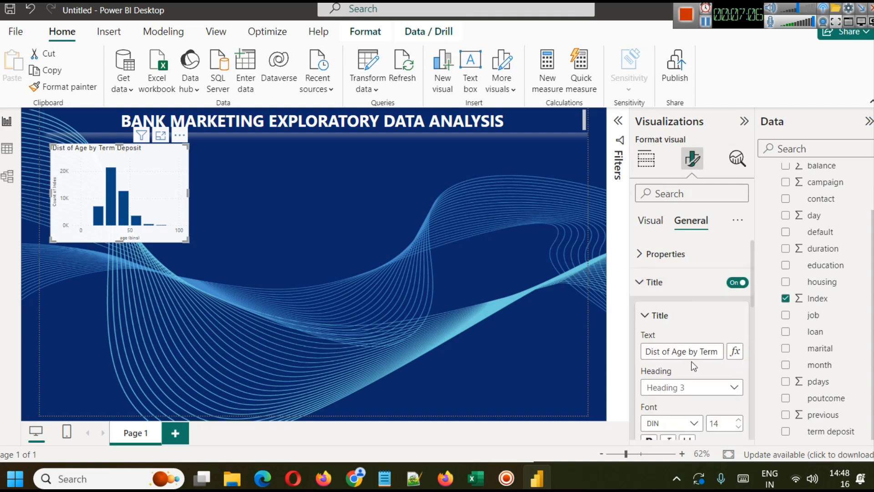
{"action": "scroll", "coordinate": [687, 342], "scroll_direction": "down", "scroll_amount": 5}
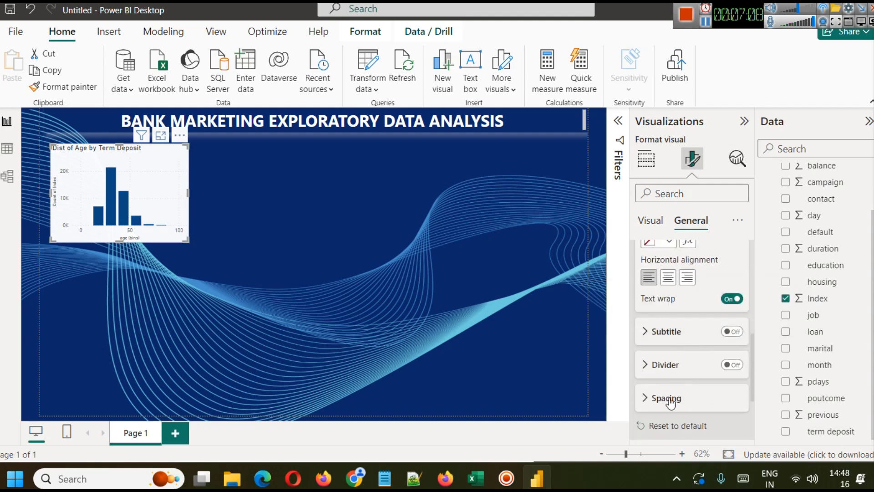
{"action": "scroll", "coordinate": [697, 373], "scroll_direction": "up", "scroll_amount": 1}
{"action": "scroll", "coordinate": [697, 375], "scroll_direction": "up", "scroll_amount": 5}
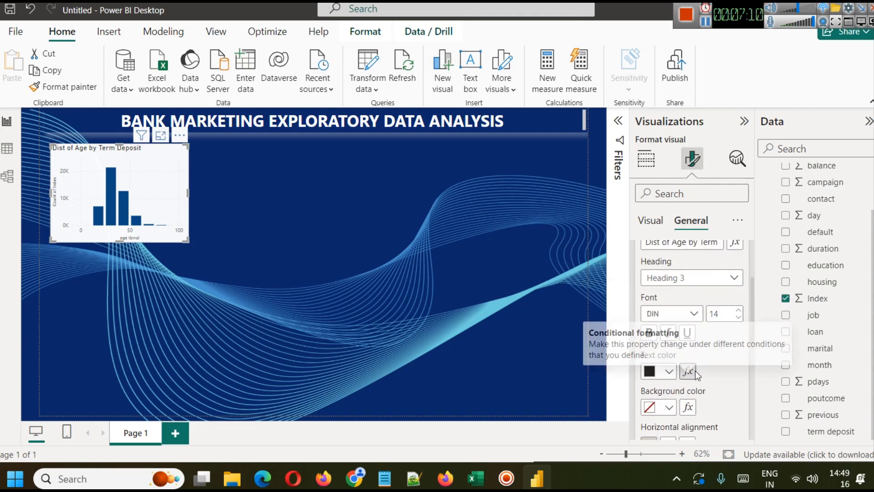
{"action": "left_click", "coordinate": [673, 286]}
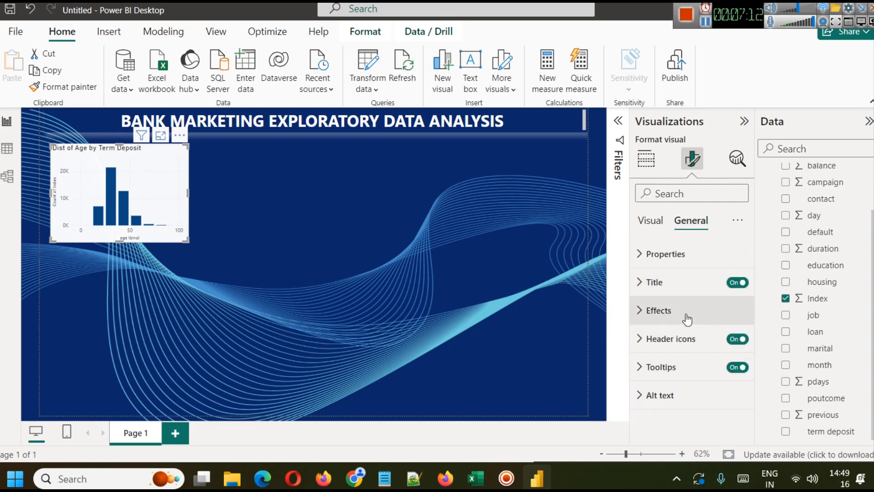
{"action": "left_click", "coordinate": [685, 314]}
{"action": "scroll", "coordinate": [687, 337], "scroll_direction": "down", "scroll_amount": 3}
{"action": "left_click", "coordinate": [732, 352]}
{"action": "scroll", "coordinate": [710, 310], "scroll_direction": "up", "scroll_amount": 3}
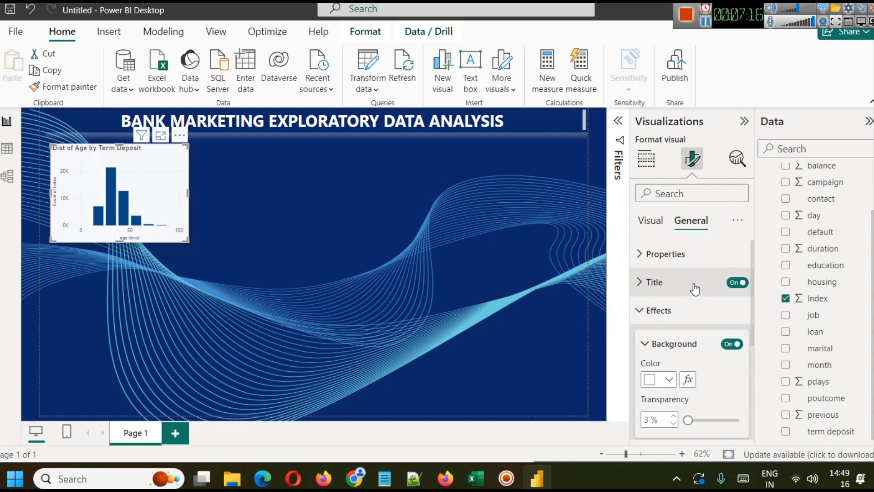
Step: Center the age chart's title, make it bold and set its text color to the darkest navy blue theme shade
{"action": "left_click", "coordinate": [693, 285]}
{"action": "scroll", "coordinate": [674, 344], "scroll_direction": "down", "scroll_amount": 3}
{"action": "left_click", "coordinate": [675, 416]}
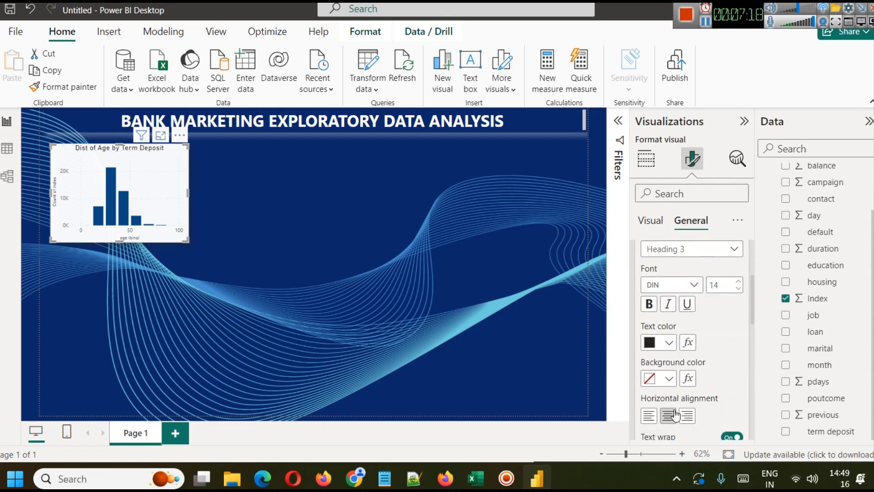
{"action": "left_click", "coordinate": [650, 304]}
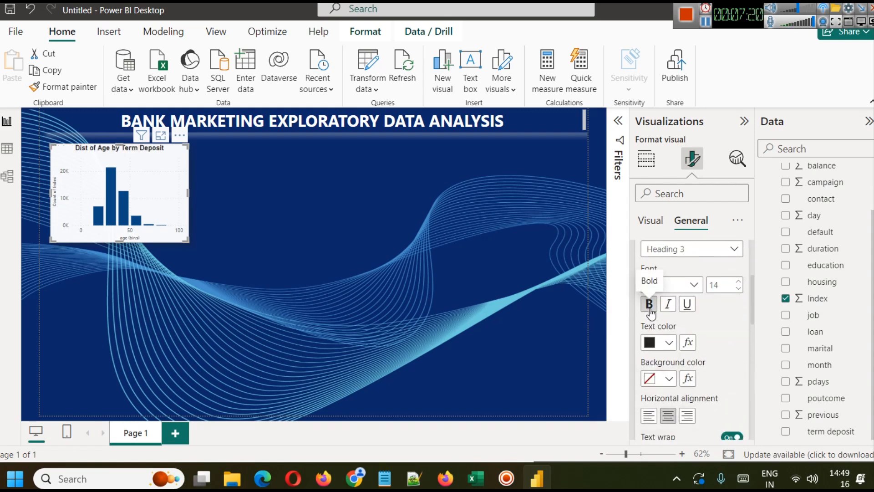
{"action": "left_click", "coordinate": [669, 343]}
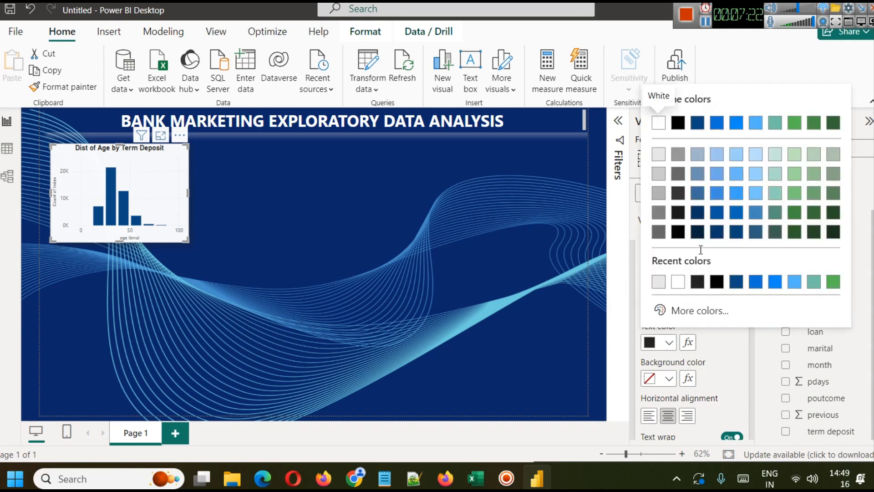
{"action": "left_click", "coordinate": [698, 232]}
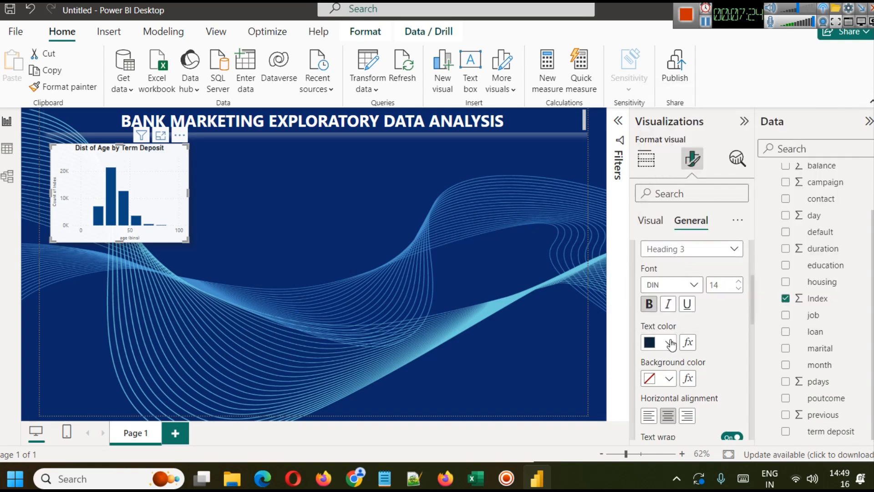
Step: Turn on the age chart's visual border in dark navy blue with 12 px rounded corners
{"action": "scroll", "coordinate": [666, 283], "scroll_direction": "down", "scroll_amount": 5}
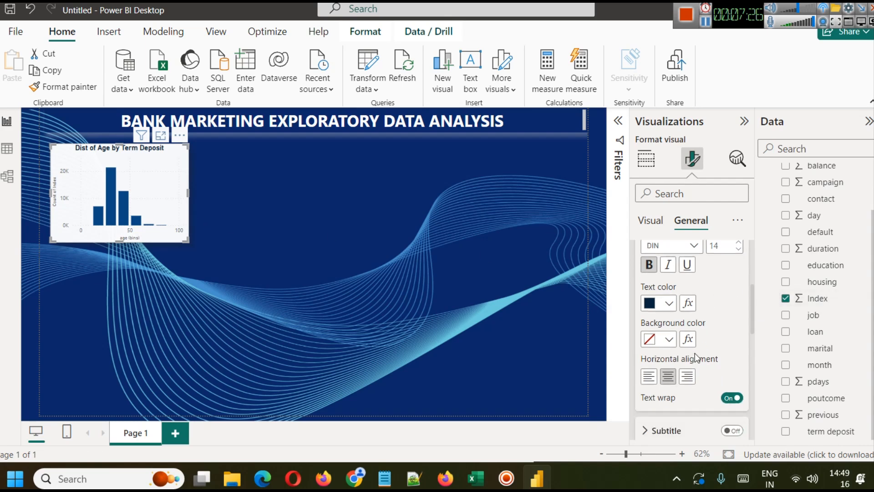
{"action": "scroll", "coordinate": [679, 332], "scroll_direction": "down", "scroll_amount": 3}
{"action": "scroll", "coordinate": [682, 337], "scroll_direction": "down", "scroll_amount": 2}
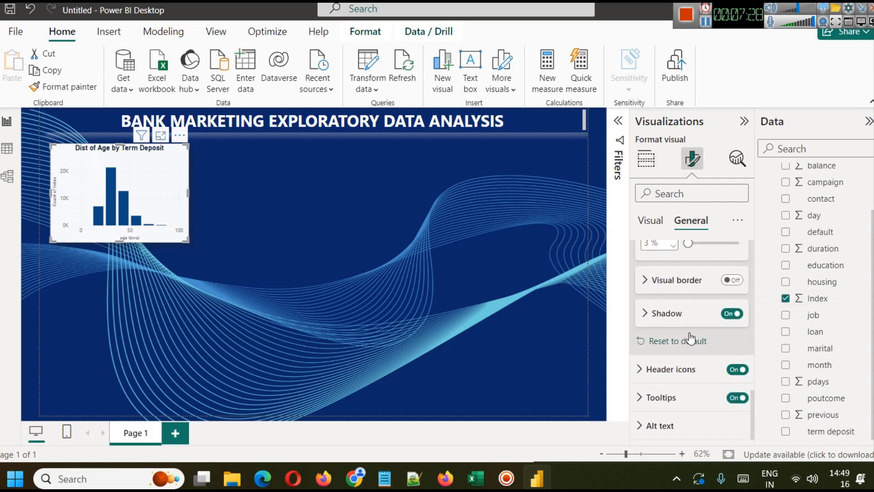
{"action": "left_click", "coordinate": [653, 280]}
{"action": "left_click", "coordinate": [732, 279]}
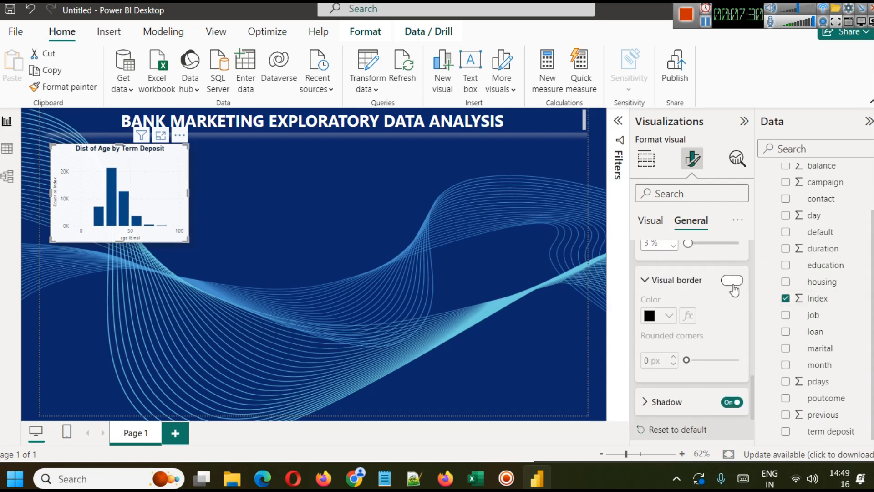
{"action": "left_click", "coordinate": [667, 317]}
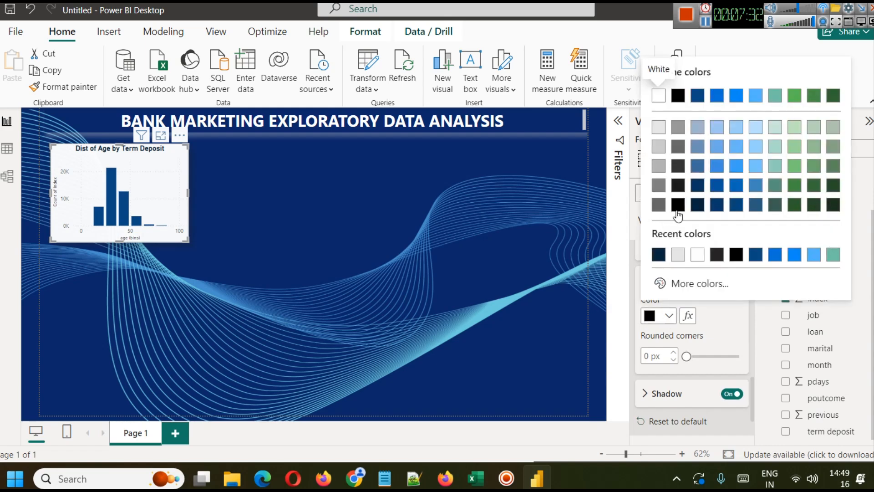
{"action": "left_click", "coordinate": [697, 185]}
{"action": "type", "text": "12"}
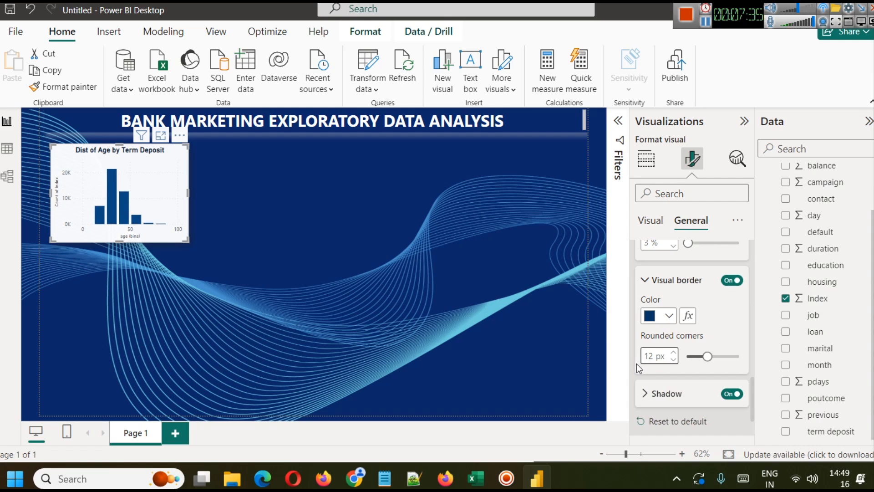
{"action": "left_click", "coordinate": [262, 304]}
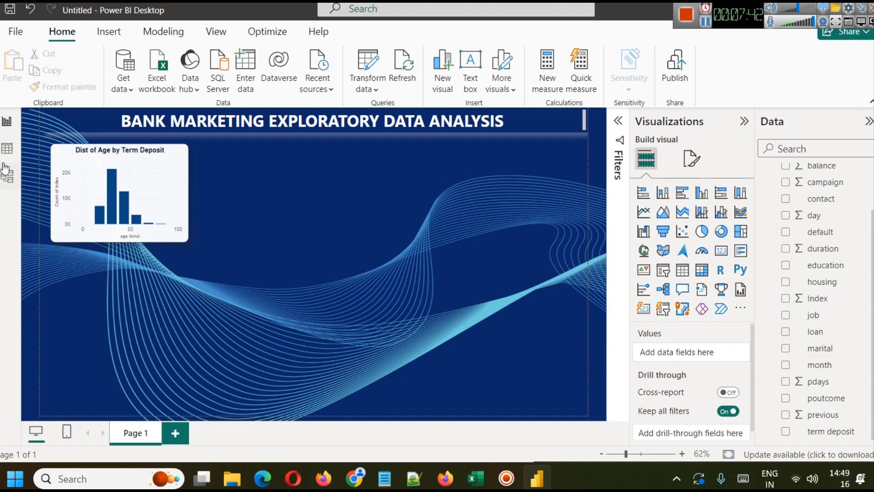
Step: Examine the age (bins) column in the bank-full data table and return to the report
{"action": "left_click", "coordinate": [7, 149]}
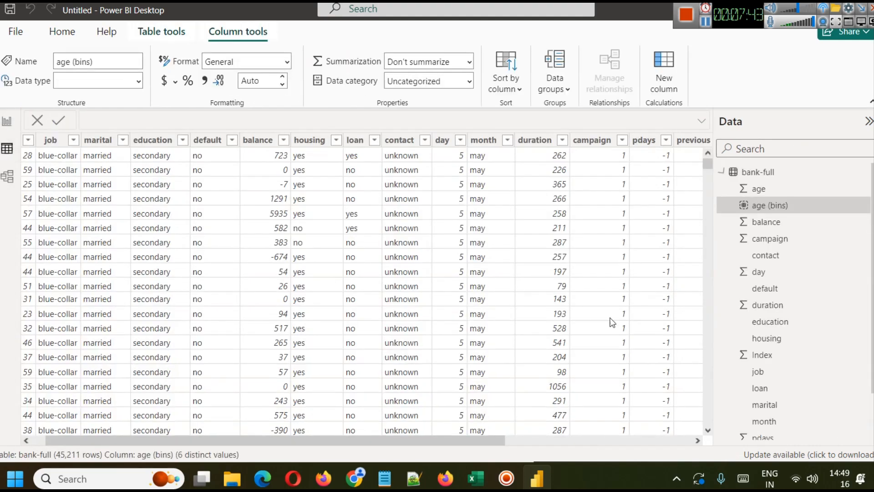
{"action": "left_click", "coordinate": [608, 439]}
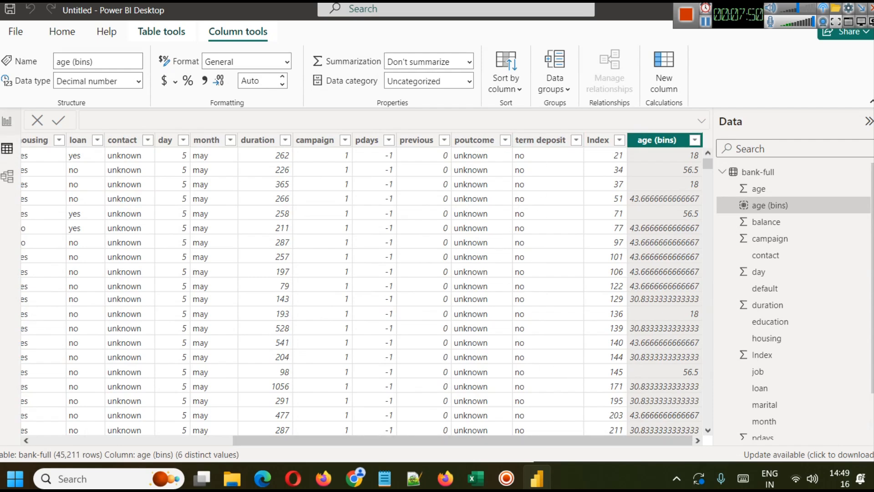
{"action": "left_click", "coordinate": [7, 121]}
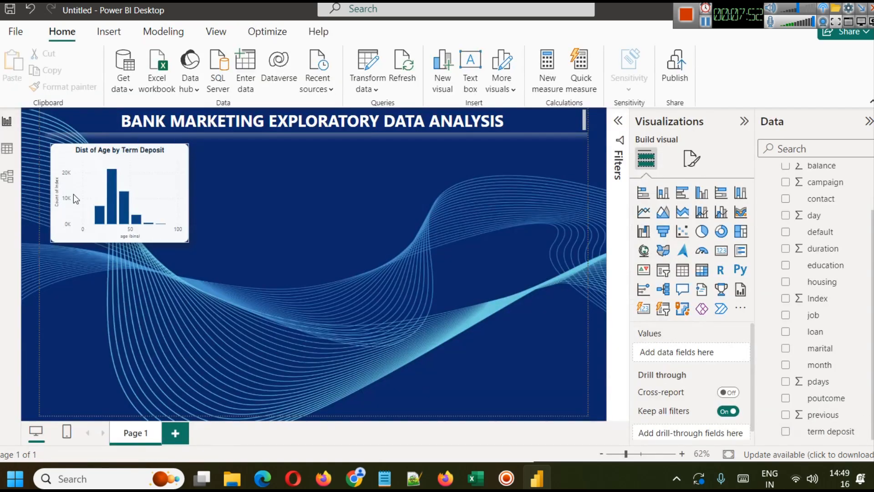
Step: Add the term deposit field as the Legend of the age (bins) chart
{"action": "left_click", "coordinate": [132, 178]}
{"action": "scroll", "coordinate": [676, 346], "scroll_direction": "down", "scroll_amount": 3}
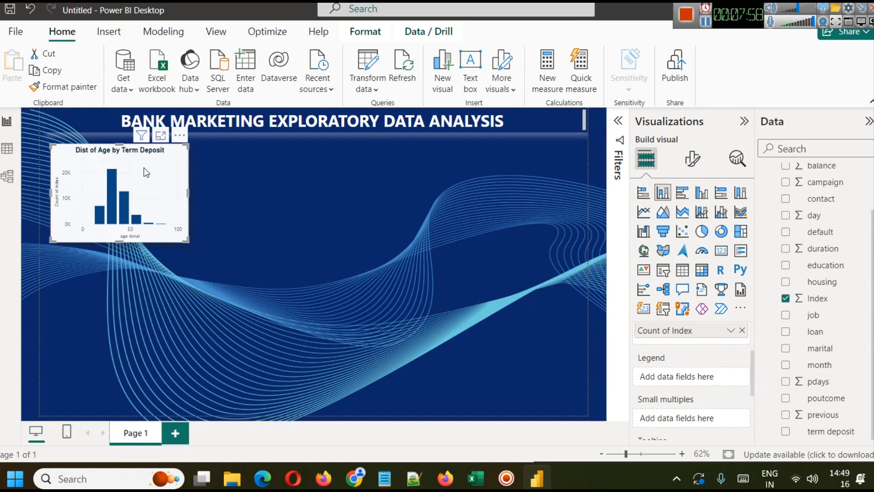
{"action": "scroll", "coordinate": [737, 386], "scroll_direction": "up", "scroll_amount": 3}
{"action": "scroll", "coordinate": [710, 364], "scroll_direction": "down", "scroll_amount": 5}
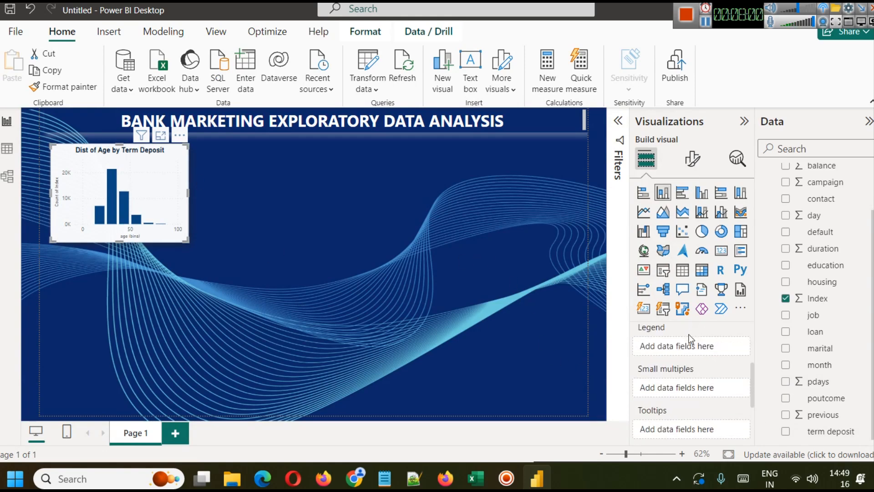
{"action": "scroll", "coordinate": [681, 364], "scroll_direction": "up", "scroll_amount": 2}
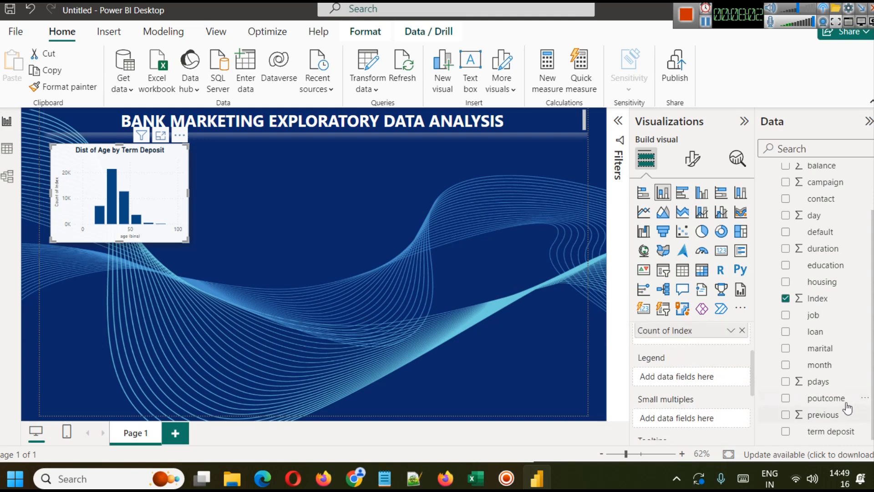
{"action": "left_click_drag", "start_coordinate": [836, 431], "coordinate": [685, 377]}
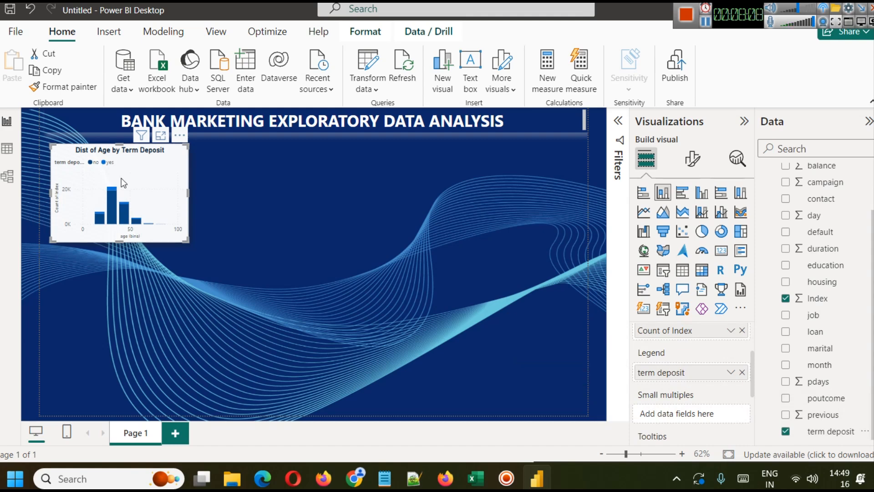
Step: View the age chart in focus mode, inspect the term deposit counts of individual age bins and return to the report
{"action": "left_click", "coordinate": [161, 135]}
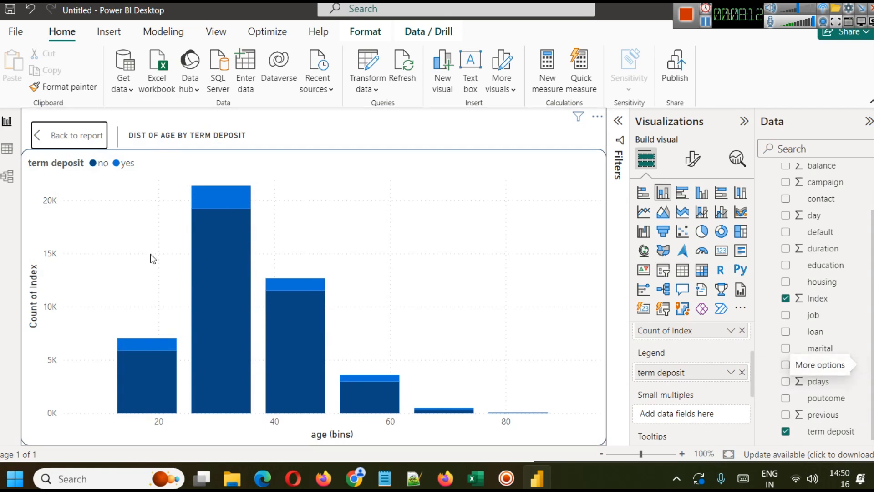
{"action": "mouse_move", "coordinate": [133, 348]}
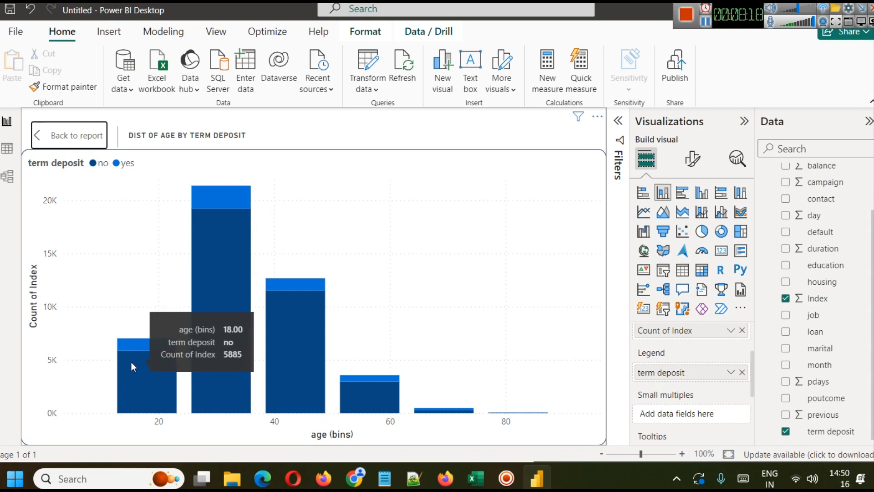
{"action": "mouse_move", "coordinate": [211, 261]}
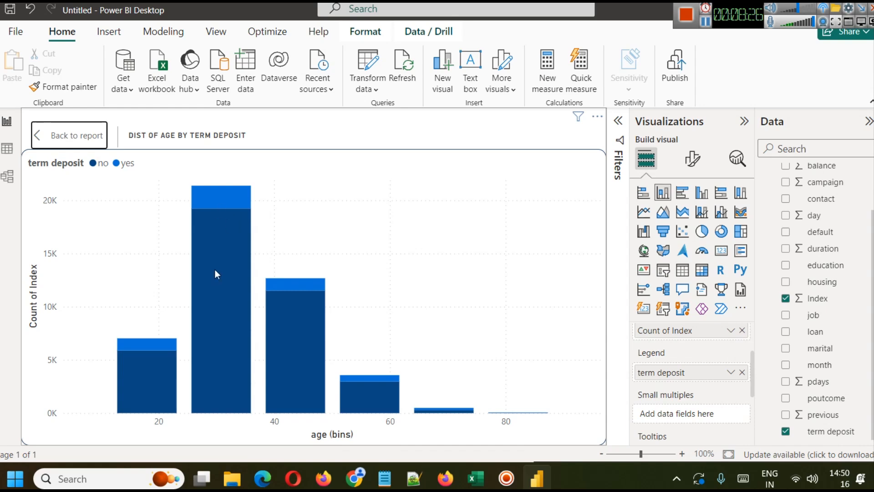
{"action": "mouse_move", "coordinate": [215, 203]}
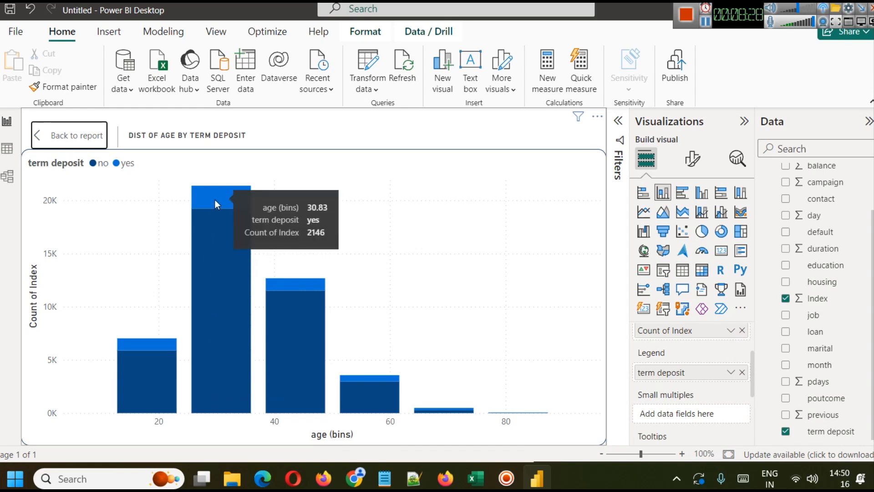
{"action": "mouse_move", "coordinate": [216, 222]}
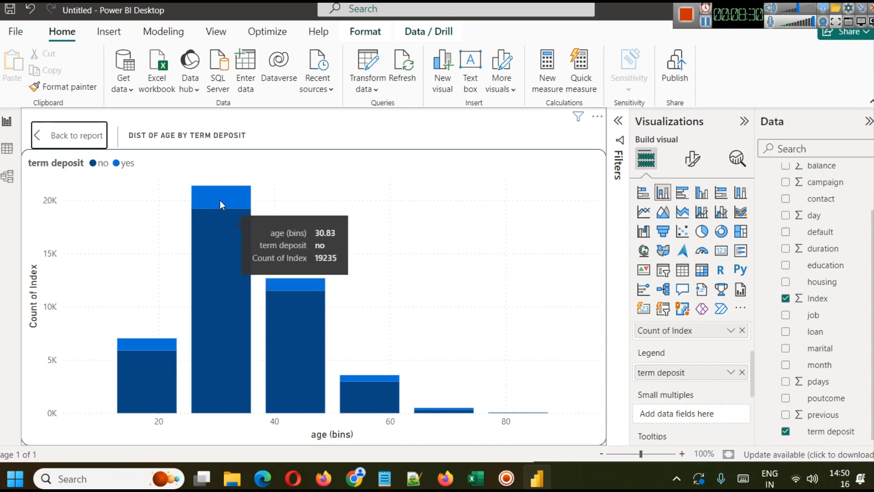
{"action": "mouse_move", "coordinate": [506, 417]}
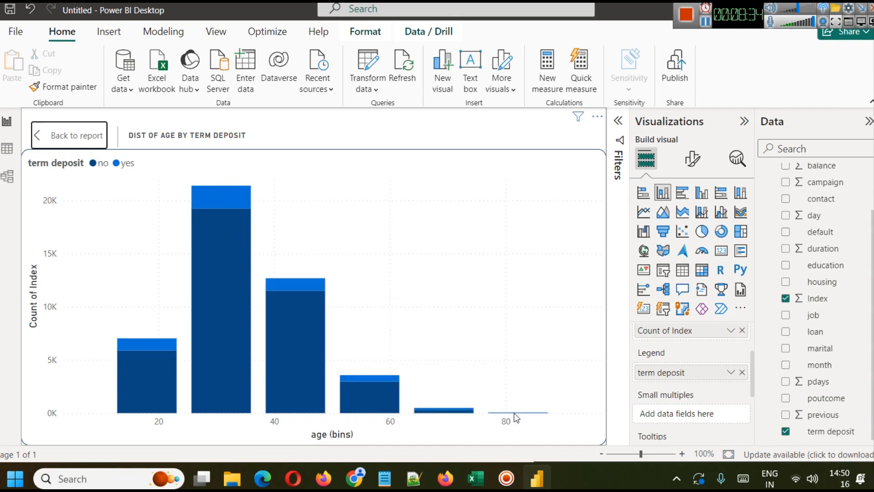
{"action": "mouse_move", "coordinate": [427, 401]}
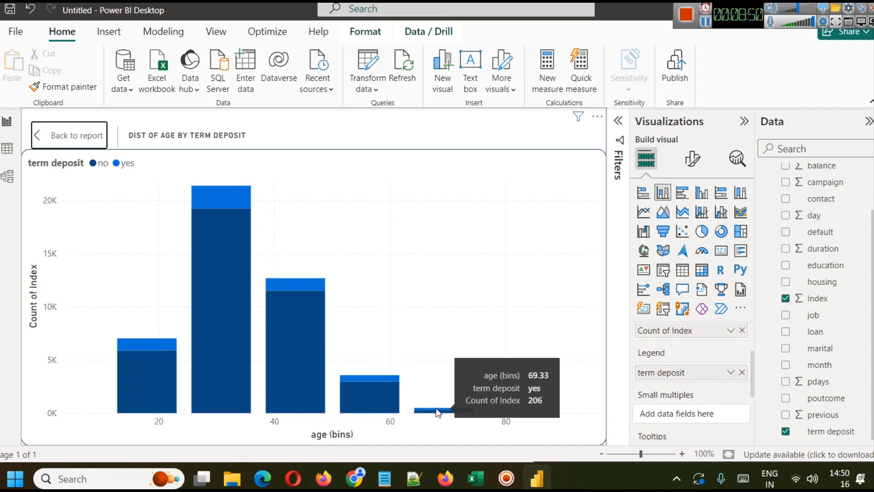
{"action": "left_click", "coordinate": [42, 136]}
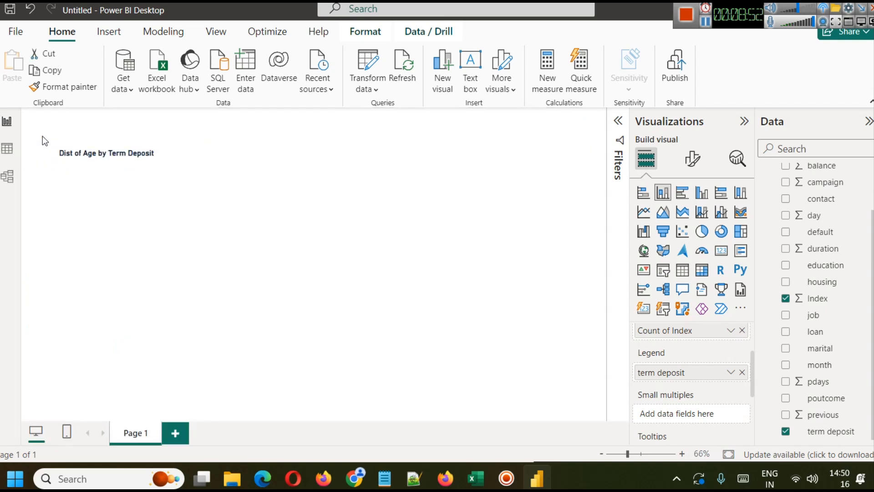
Step: Turn off the legend display on the Dist of Age by Term Deposit chart
{"action": "left_click", "coordinate": [225, 241]}
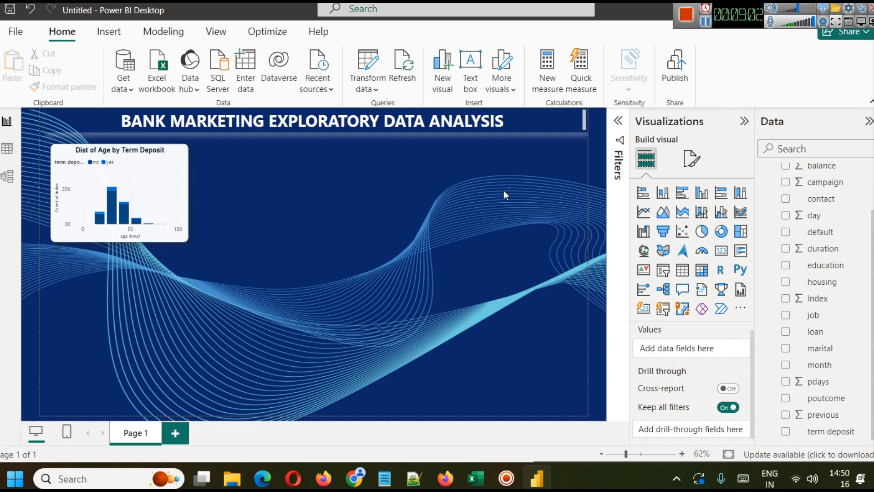
{"action": "left_click", "coordinate": [173, 169]}
{"action": "left_click", "coordinate": [692, 158]}
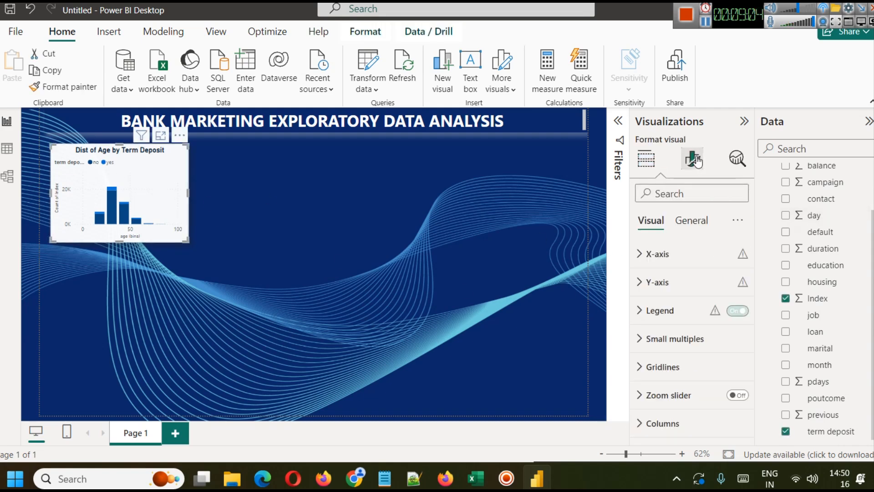
{"action": "left_click", "coordinate": [737, 310]}
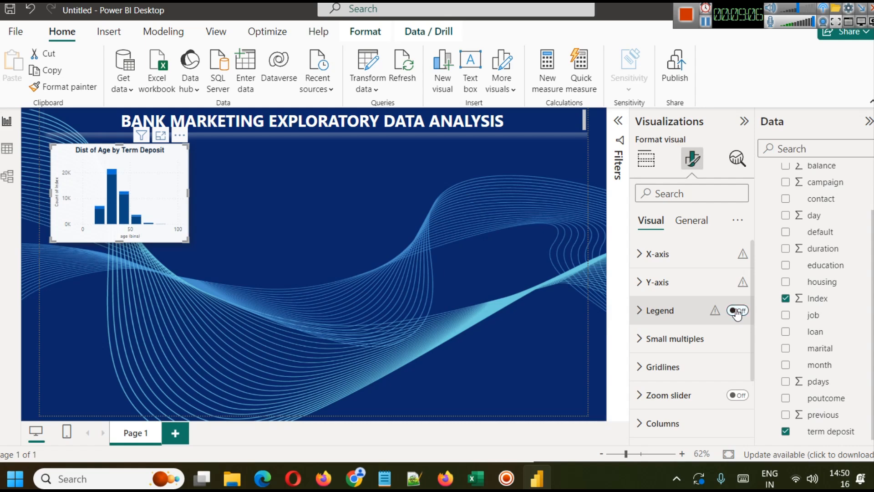
Step: Turn the legend back on for the Dist of Age by Term Deposit chart and set its position to Center right
{"action": "left_click", "coordinate": [737, 311]}
{"action": "left_click", "coordinate": [656, 319]}
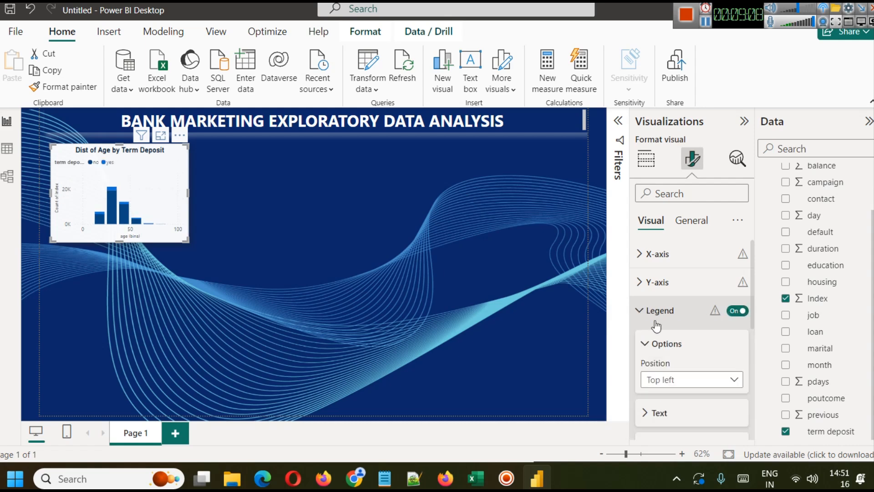
{"action": "scroll", "coordinate": [665, 330], "scroll_direction": "down", "scroll_amount": 3}
{"action": "left_click", "coordinate": [678, 241]}
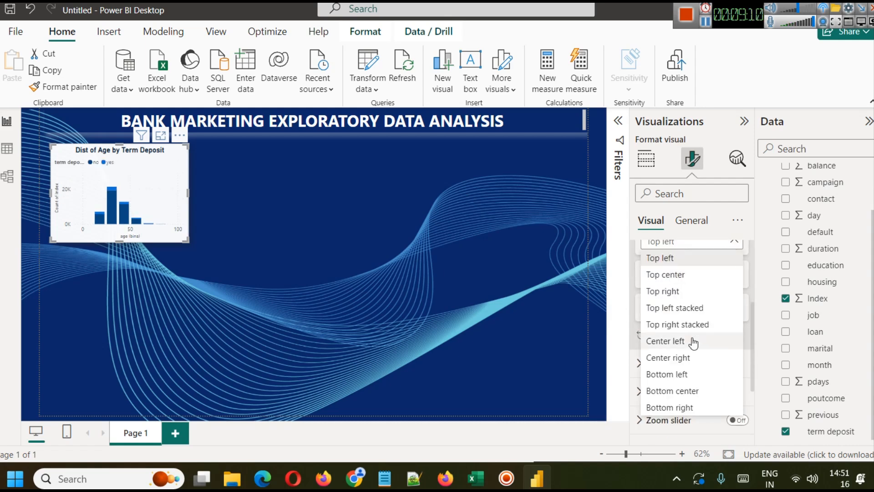
{"action": "left_click", "coordinate": [690, 359]}
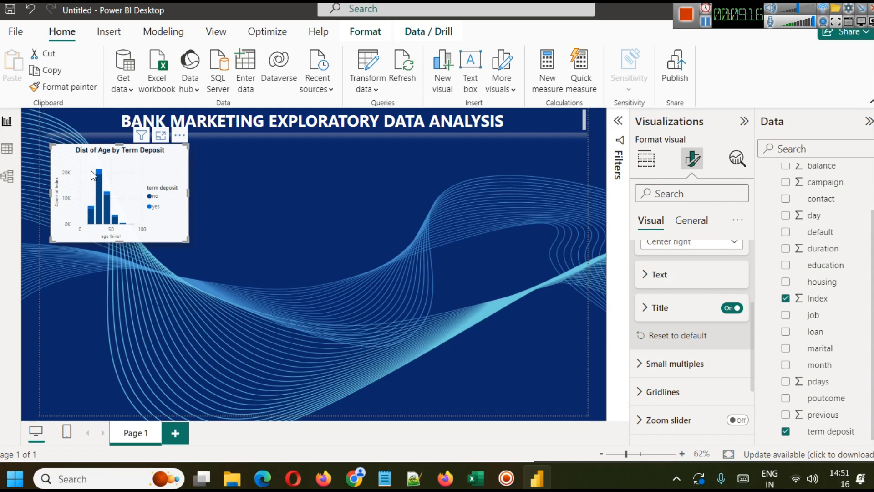
{"action": "left_click", "coordinate": [252, 294]}
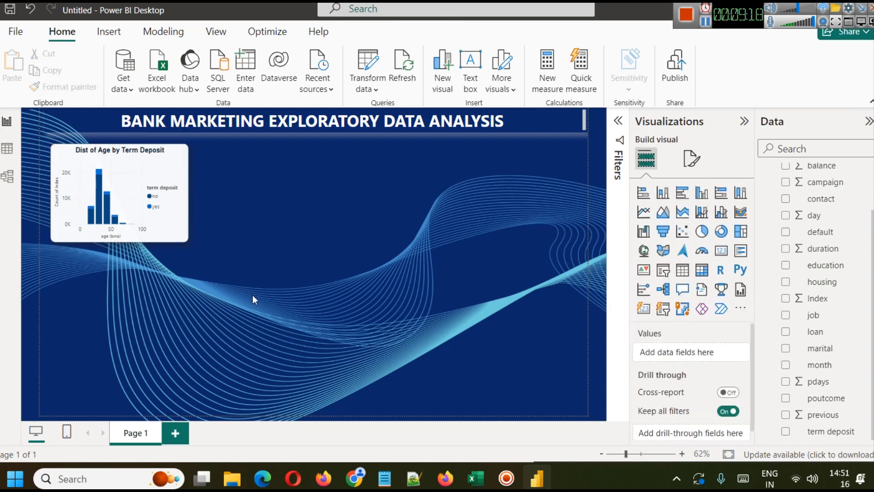
Step: Set the background transparency of the Dist of Age by Term Deposit chart to 9%
{"action": "left_click", "coordinate": [162, 165]}
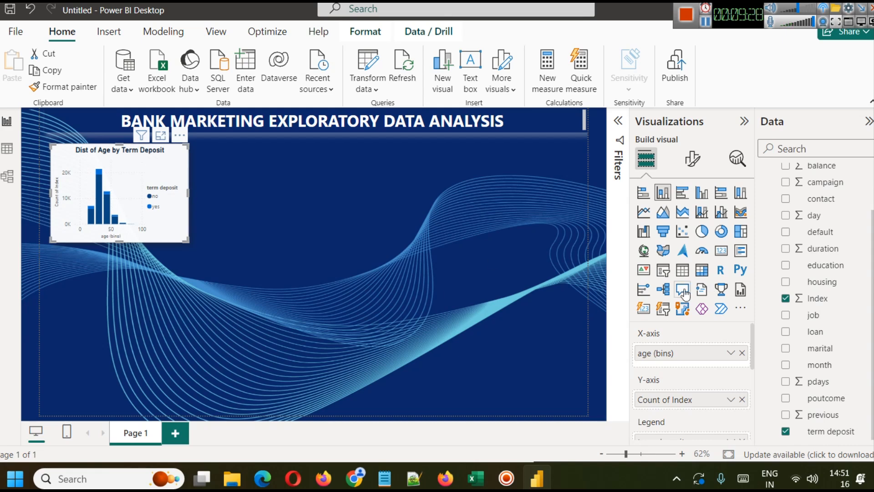
{"action": "left_click", "coordinate": [693, 159]}
{"action": "left_click", "coordinate": [691, 221]}
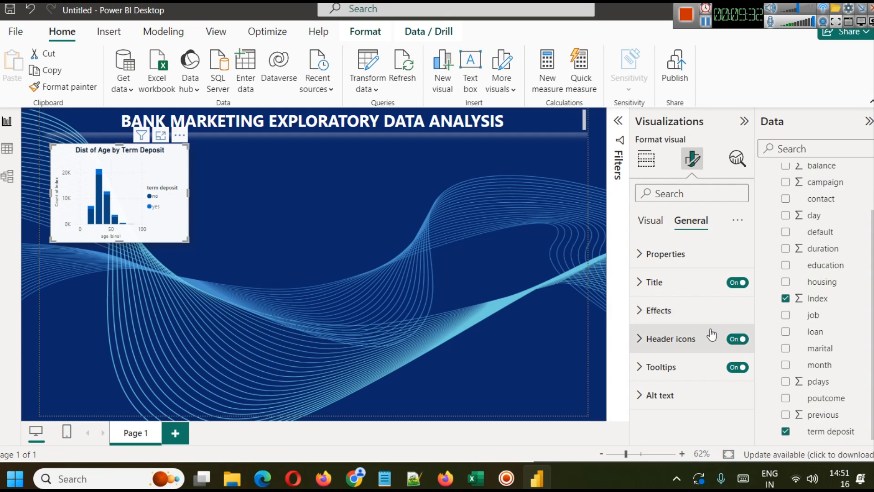
{"action": "left_click", "coordinate": [661, 313]}
{"action": "scroll", "coordinate": [683, 383], "scroll_direction": "down", "scroll_amount": 2}
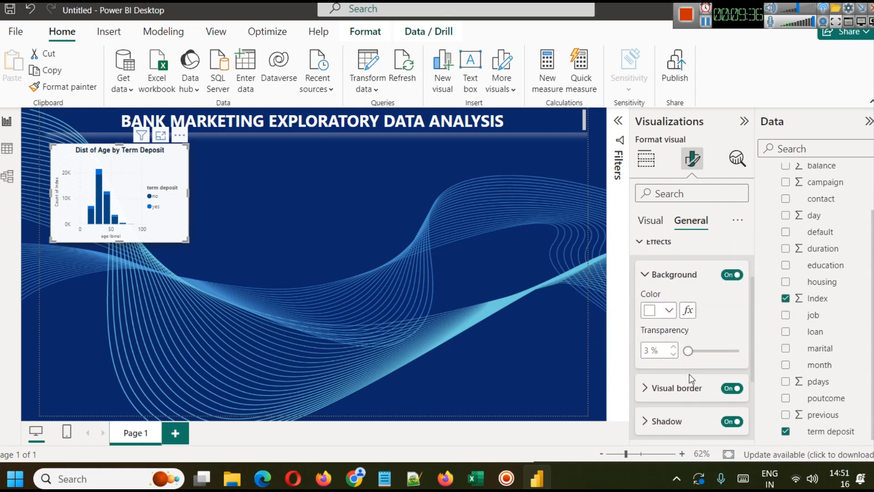
{"action": "left_click", "coordinate": [688, 352]}
{"action": "left_click_drag", "start_coordinate": [689, 352], "coordinate": [692, 352]}
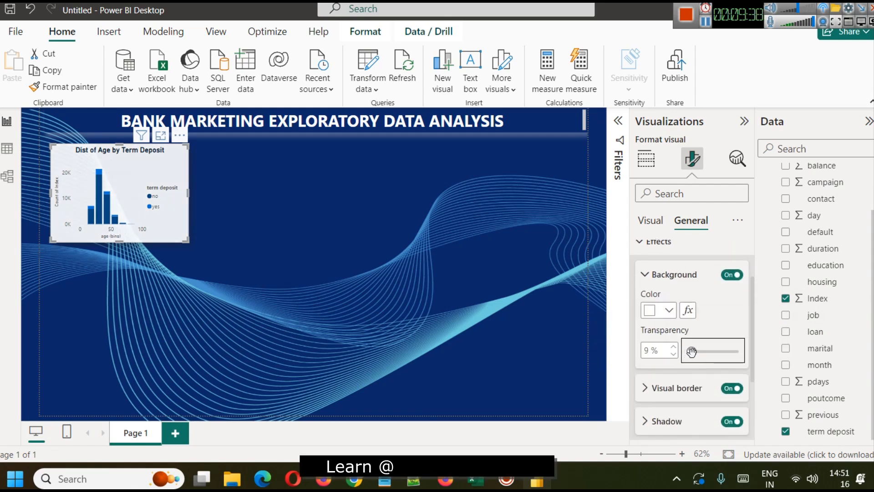
{"action": "left_click", "coordinate": [282, 249]}
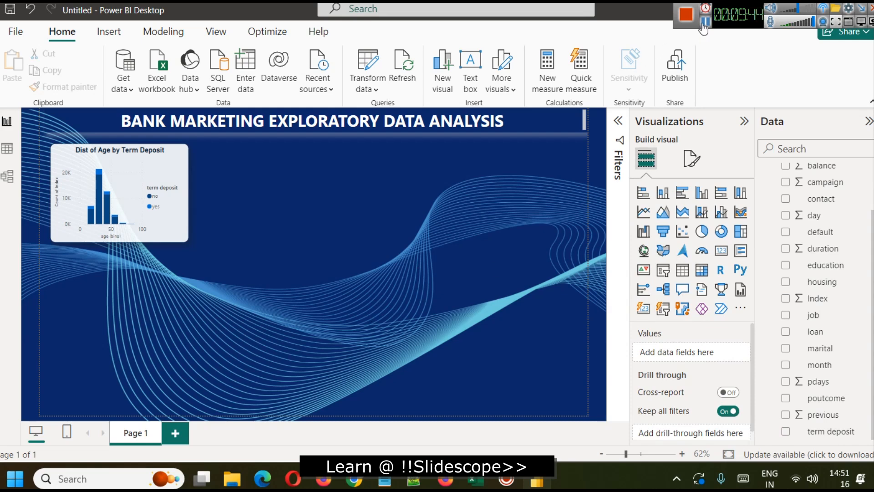
Step: Add an empty pie chart to the report and place it beside the age distribution chart, aligned with its upper edge
{"action": "scroll", "coordinate": [868, 255], "scroll_direction": "up", "scroll_amount": 3}
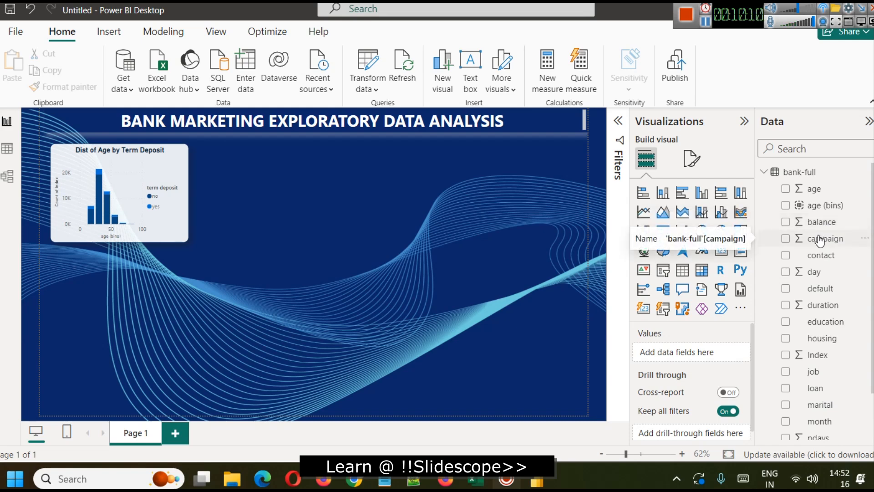
{"action": "scroll", "coordinate": [822, 273], "scroll_direction": "down", "scroll_amount": 3}
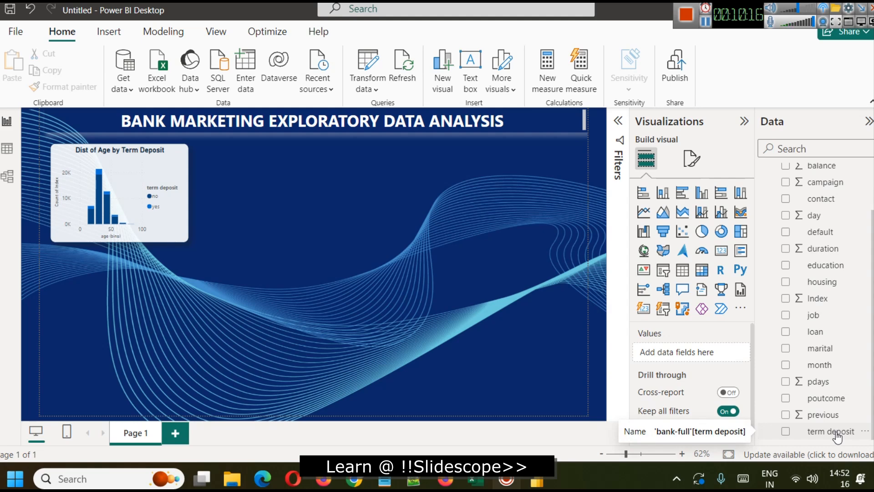
{"action": "scroll", "coordinate": [833, 424], "scroll_direction": "up", "scroll_amount": 3}
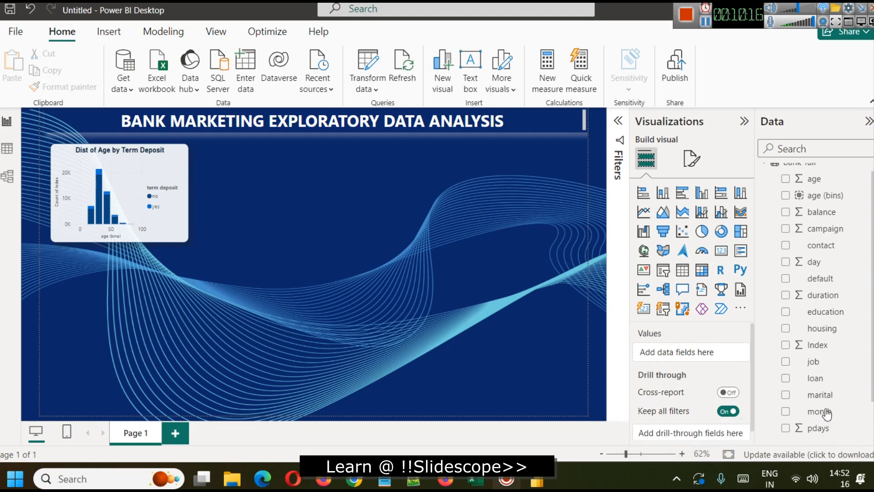
{"action": "left_click", "coordinate": [701, 235]}
{"action": "left_click_drag", "start_coordinate": [130, 322], "coordinate": [281, 213]}
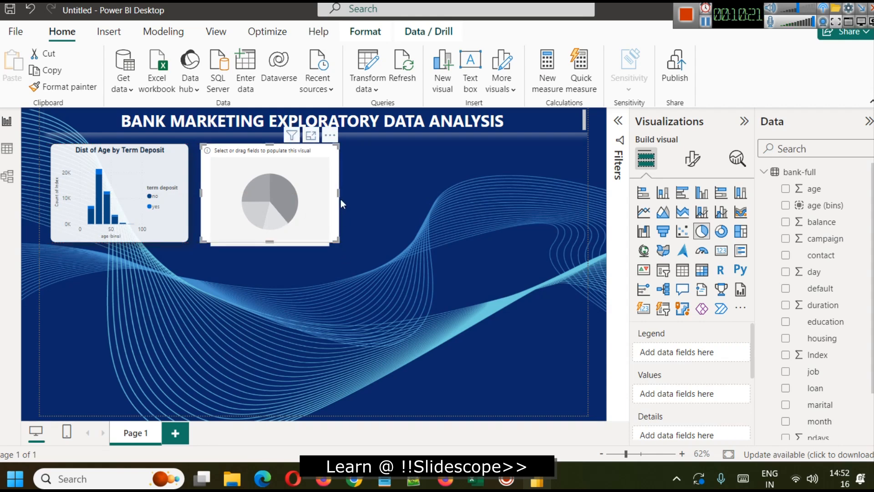
Step: Copy the age distribution chart's formatting to the empty pie chart with the format painter
{"action": "left_click", "coordinate": [165, 163]}
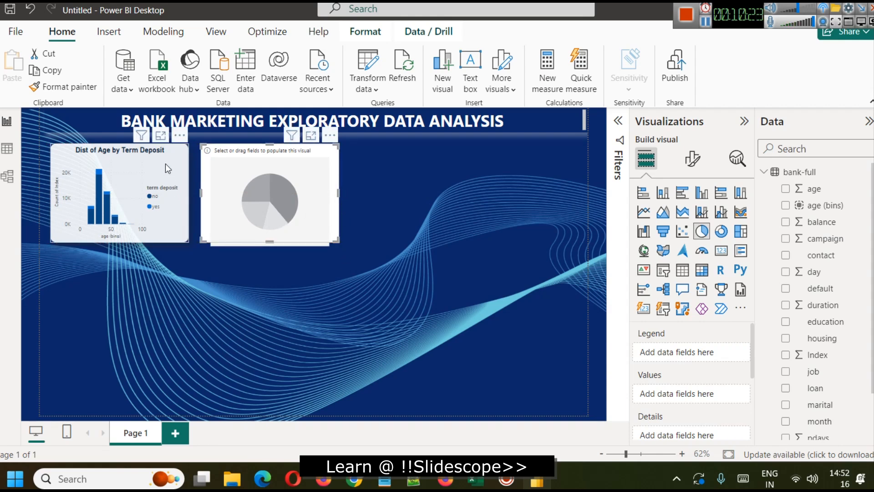
{"action": "left_click", "coordinate": [54, 89]}
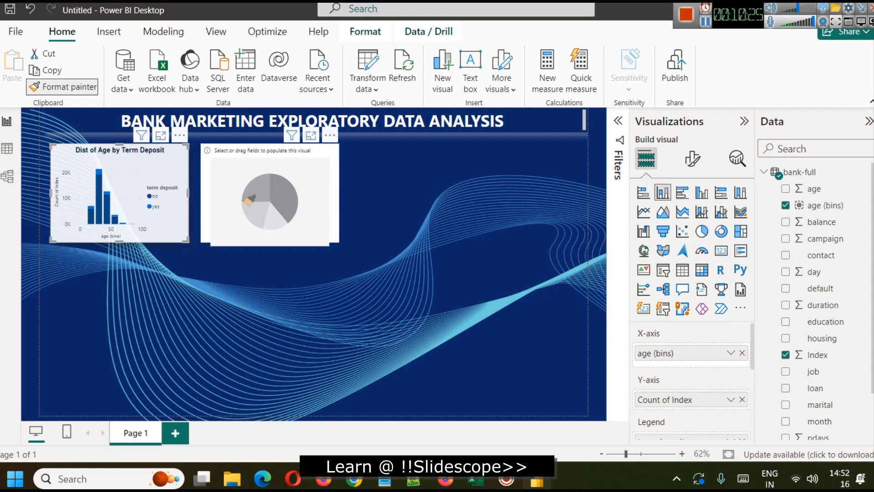
{"action": "left_click", "coordinate": [244, 193]}
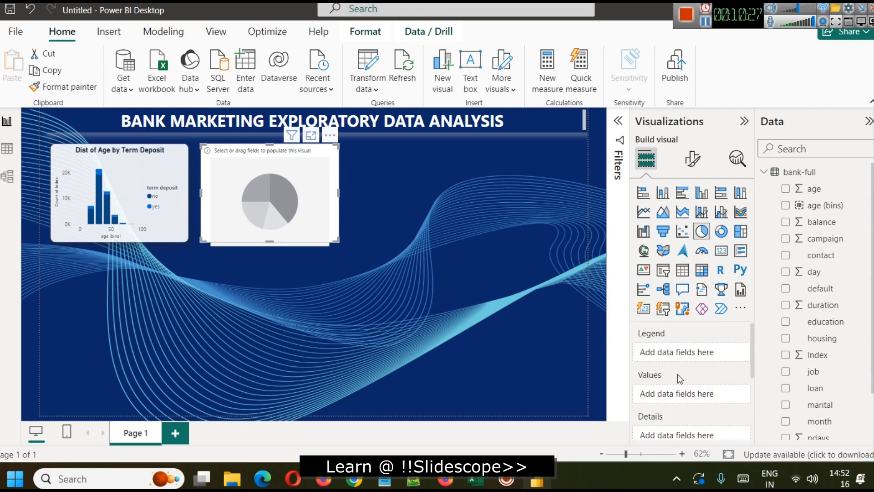
Step: Assign term deposit as the pie chart's Legend and balance as its Values
{"action": "scroll", "coordinate": [813, 387], "scroll_direction": "down", "scroll_amount": 2}
{"action": "left_click_drag", "start_coordinate": [826, 432], "coordinate": [697, 353]}
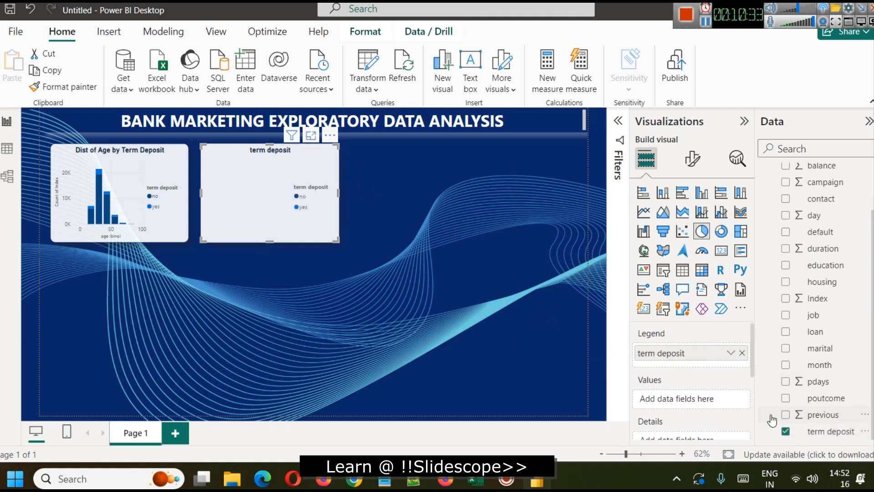
{"action": "scroll", "coordinate": [845, 347], "scroll_direction": "up", "scroll_amount": 2}
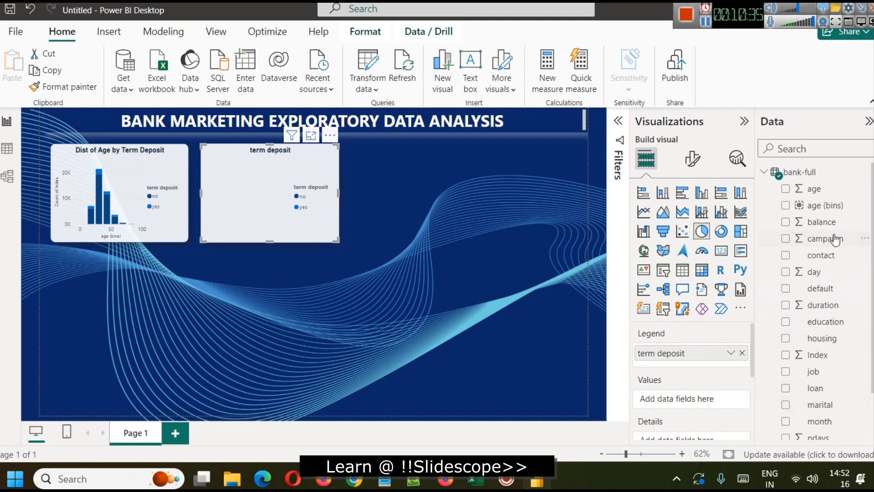
{"action": "left_click_drag", "start_coordinate": [827, 224], "coordinate": [713, 396]}
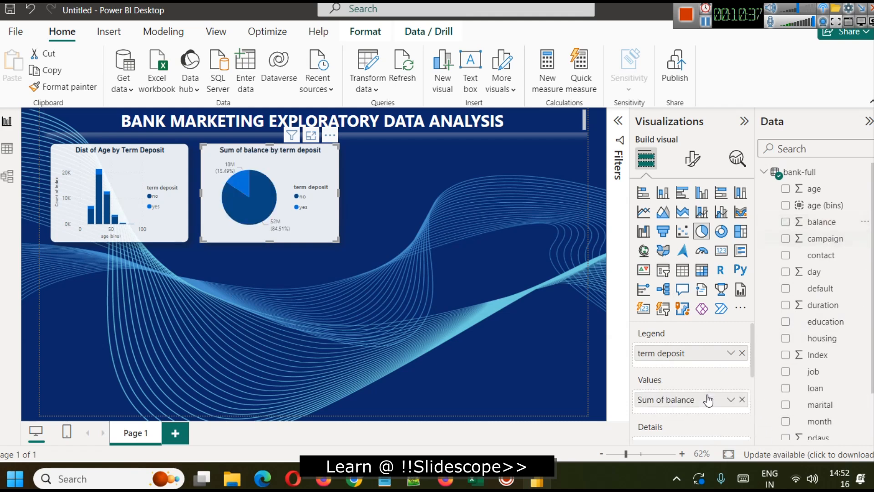
Step: Try the Minimum aggregation for the pie chart's balance values, change it to Average and inspect the slices' values
{"action": "left_click", "coordinate": [731, 401]}
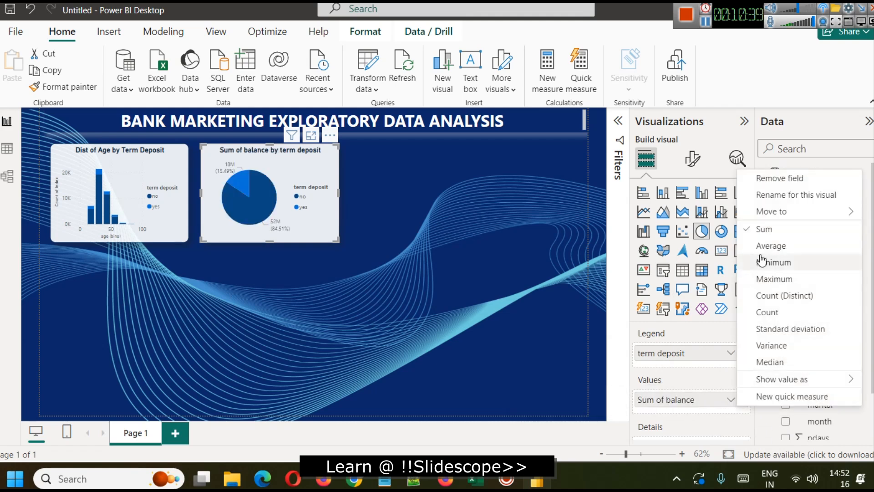
{"action": "left_click", "coordinate": [759, 262]}
{"action": "left_click", "coordinate": [732, 402]}
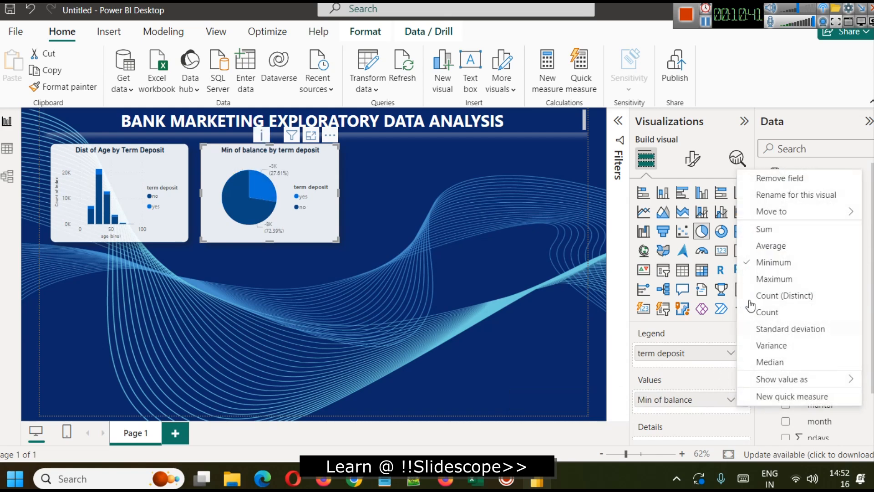
{"action": "left_click", "coordinate": [791, 246]}
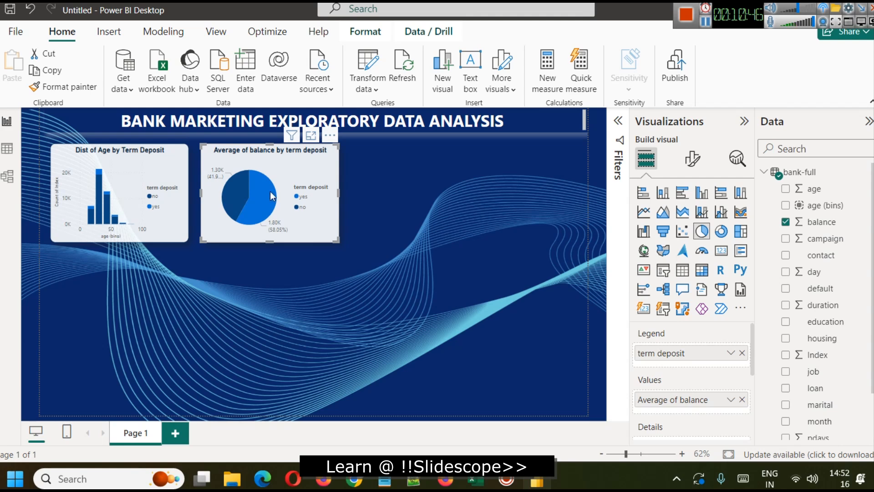
{"action": "mouse_move", "coordinate": [269, 192]}
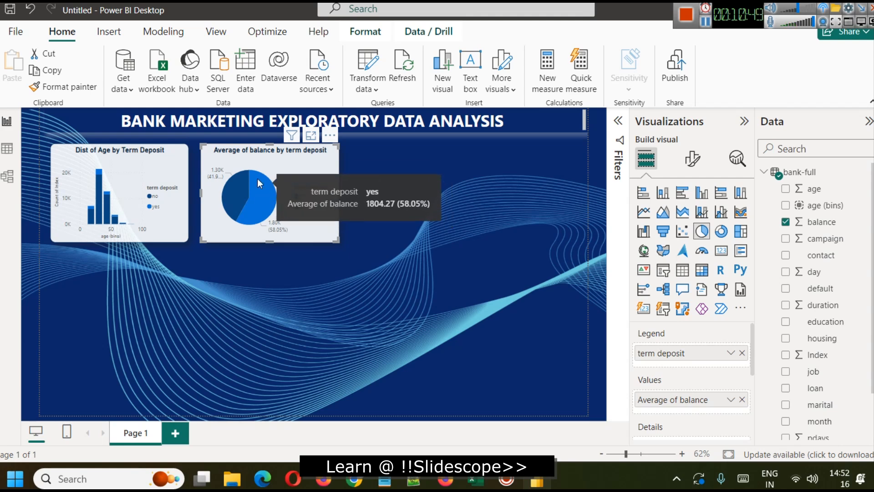
{"action": "mouse_move", "coordinate": [231, 195]}
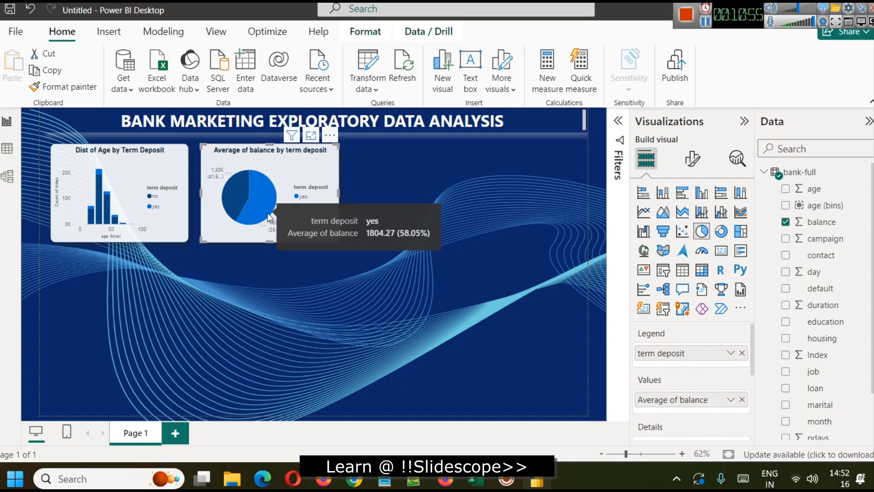
Step: Switch the pie chart's balance aggregation to Sum for comparison and set it back to Average
{"action": "left_click", "coordinate": [730, 399]}
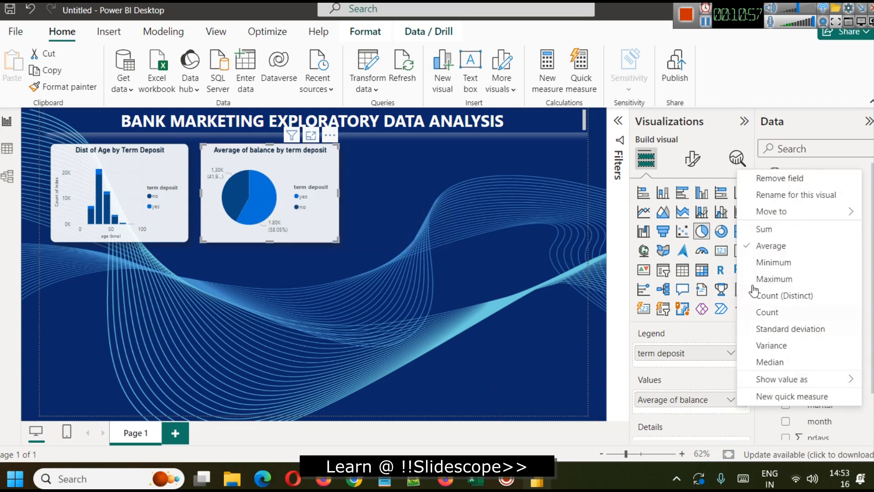
{"action": "left_click", "coordinate": [765, 230]}
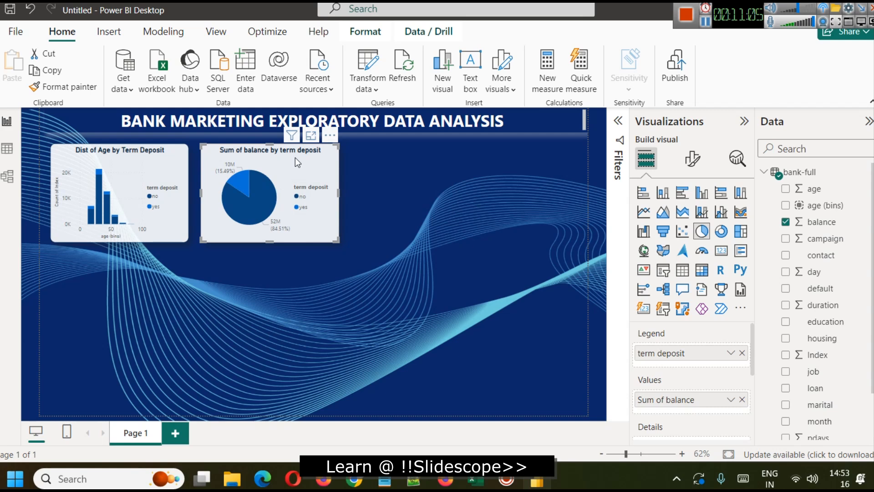
{"action": "mouse_move", "coordinate": [114, 178]}
{"action": "left_click", "coordinate": [732, 401]}
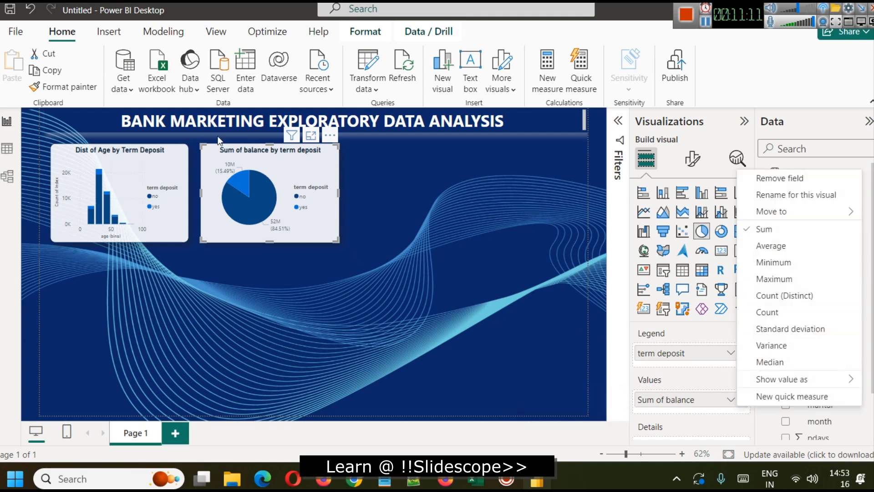
{"action": "left_click", "coordinate": [777, 246]}
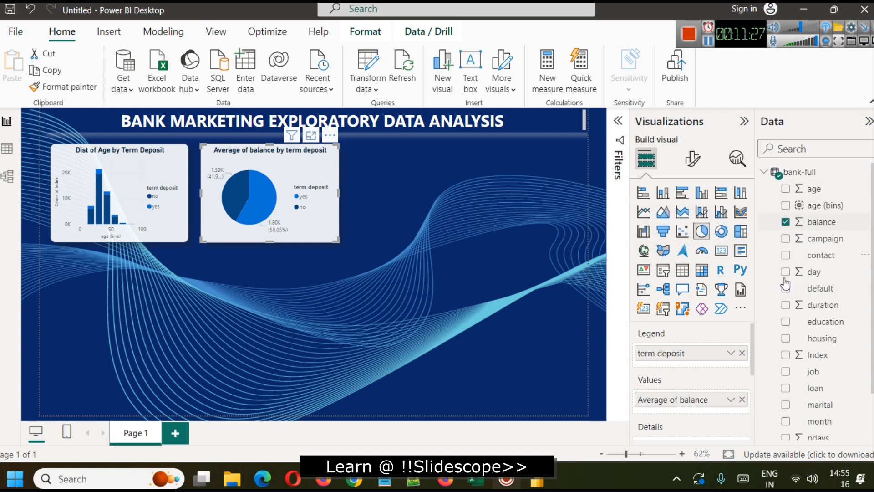
Step: Examine the campaign column's distinct values in the bank-full table and its description on the Kaggle UCI Bank Marketing Dataset page, and return to Power BI
{"action": "left_click", "coordinate": [7, 149]}
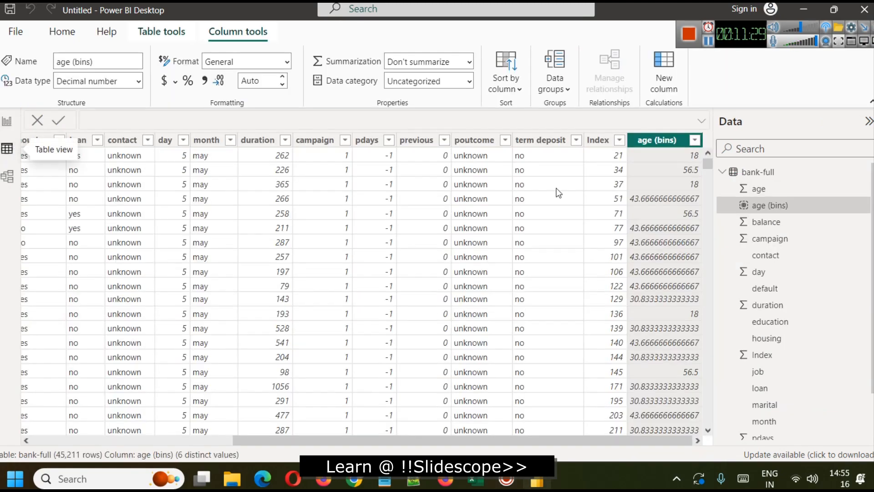
{"action": "left_click", "coordinate": [346, 140]}
{"action": "scroll", "coordinate": [438, 281], "scroll_direction": "down", "scroll_amount": 8}
{"action": "scroll", "coordinate": [438, 280], "scroll_direction": "up", "scroll_amount": 8}
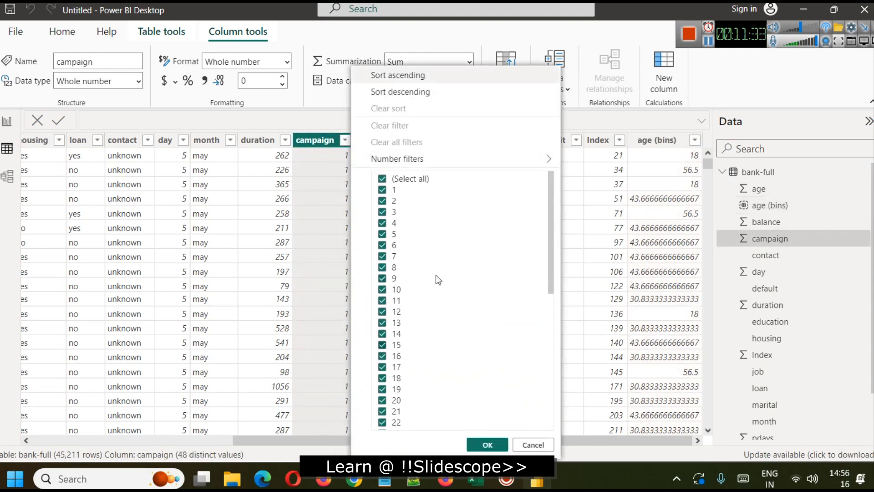
{"action": "scroll", "coordinate": [435, 273], "scroll_direction": "down", "scroll_amount": 8}
{"action": "left_click", "coordinate": [532, 444]}
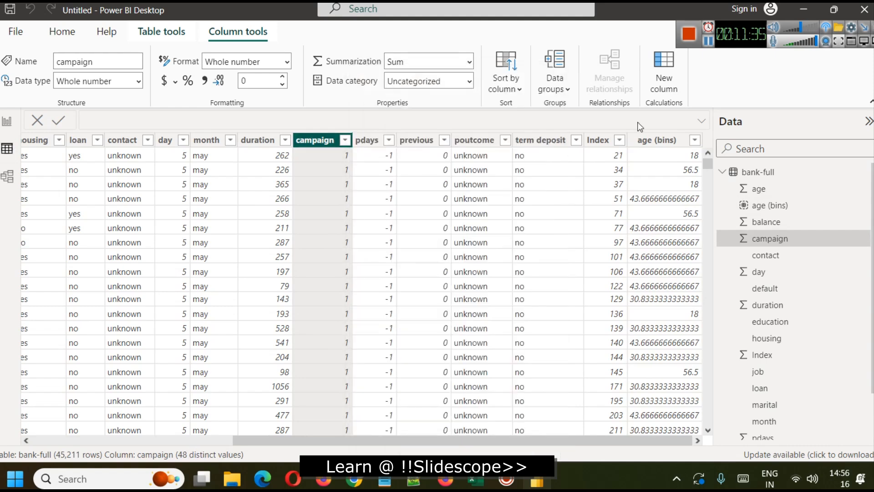
{"action": "key", "text": "alt+Tab"}
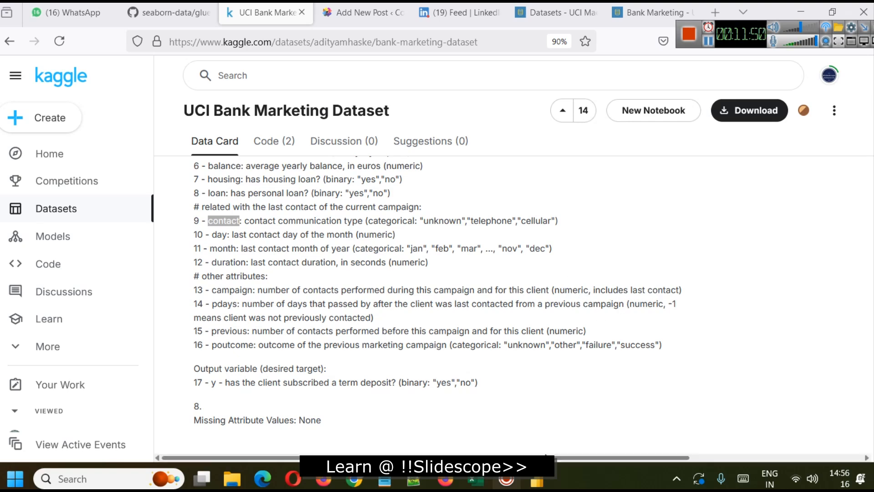
{"action": "key", "text": "alt+Tab"}
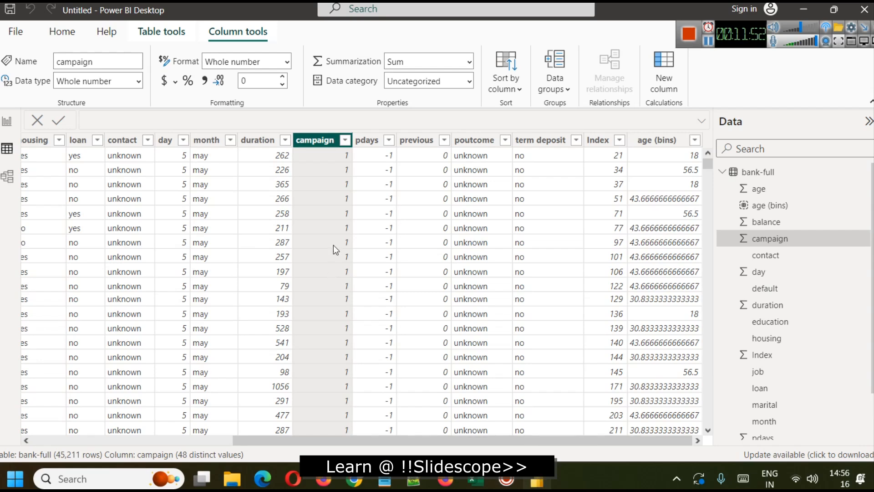
Step: Sort the bank-full table by campaign in descending order, review the sorted rows and return to the report
{"action": "left_click", "coordinate": [345, 140]}
{"action": "left_click", "coordinate": [401, 93]}
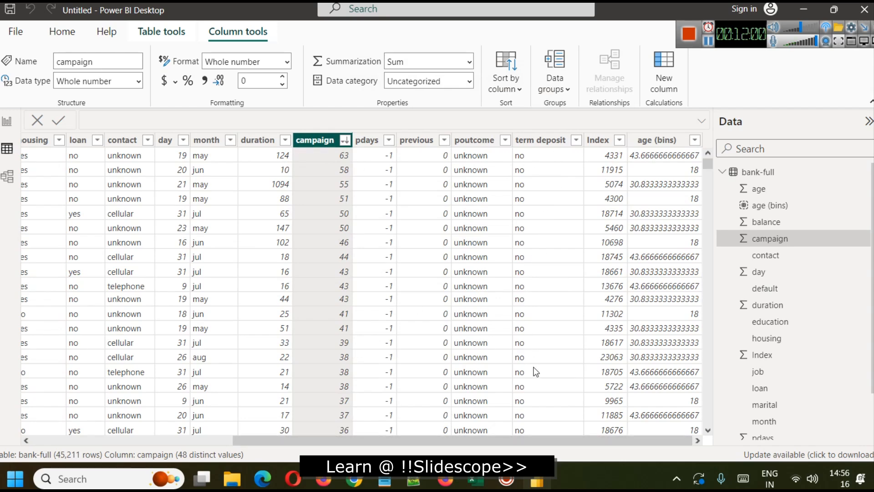
{"action": "scroll", "coordinate": [528, 301], "scroll_direction": "down", "scroll_amount": 3}
{"action": "scroll", "coordinate": [521, 315], "scroll_direction": "down", "scroll_amount": 4}
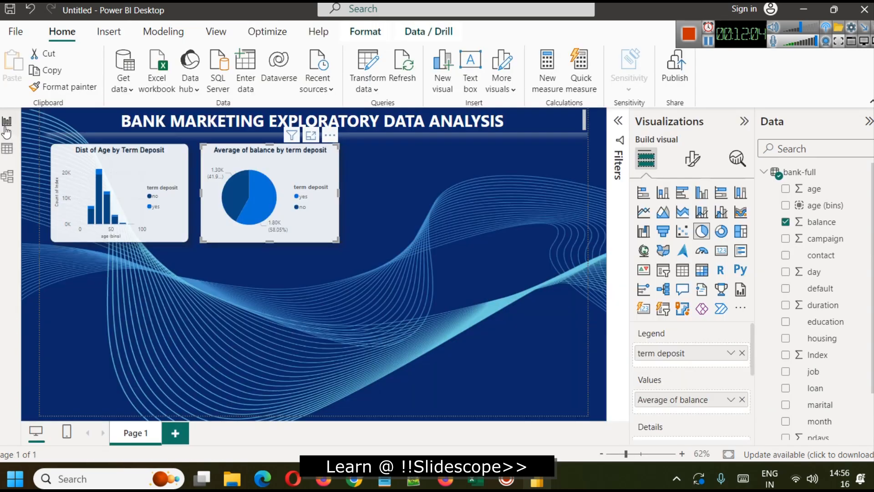
Step: Duplicate the Average of balance pie chart and place the copy beside it in the same row
{"action": "left_click", "coordinate": [6, 122]}
{"action": "key", "text": "ctrl+c"}
{"action": "key", "text": "ctrl+v"}
{"action": "left_click", "coordinate": [468, 168]}
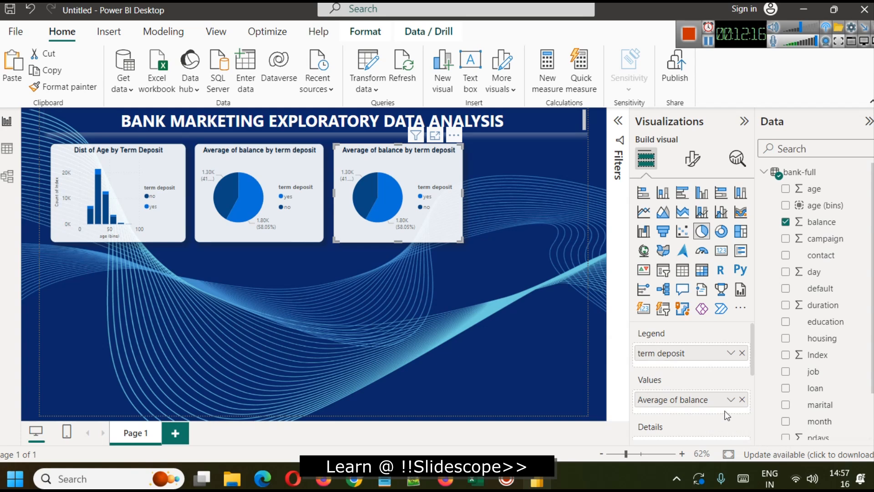
Step: Replace the balance values of the copied pie chart with the campaign field
{"action": "left_click", "coordinate": [742, 402]}
{"action": "scroll", "coordinate": [854, 356], "scroll_direction": "down", "scroll_amount": 1}
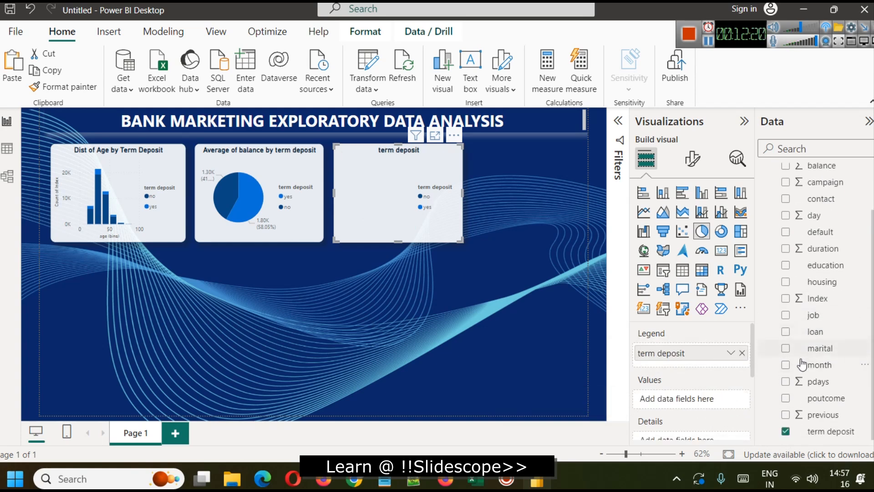
{"action": "scroll", "coordinate": [859, 370], "scroll_direction": "up", "scroll_amount": 3}
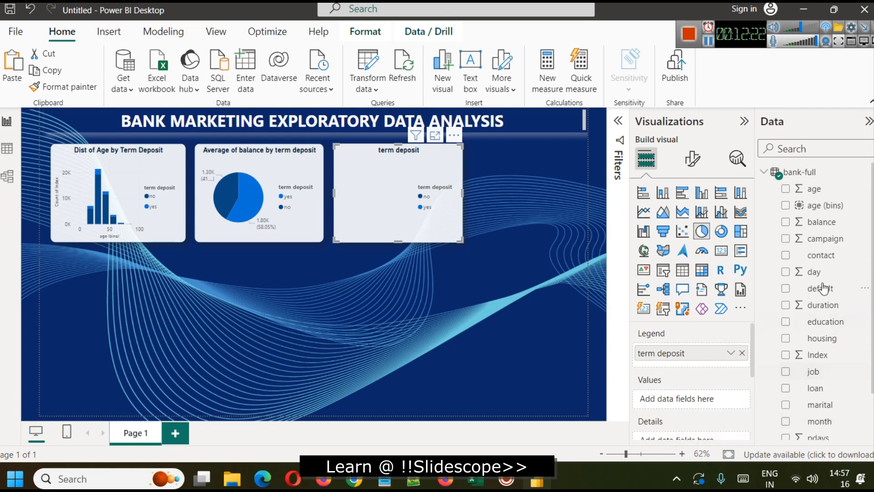
{"action": "left_click_drag", "start_coordinate": [826, 238], "coordinate": [714, 397]}
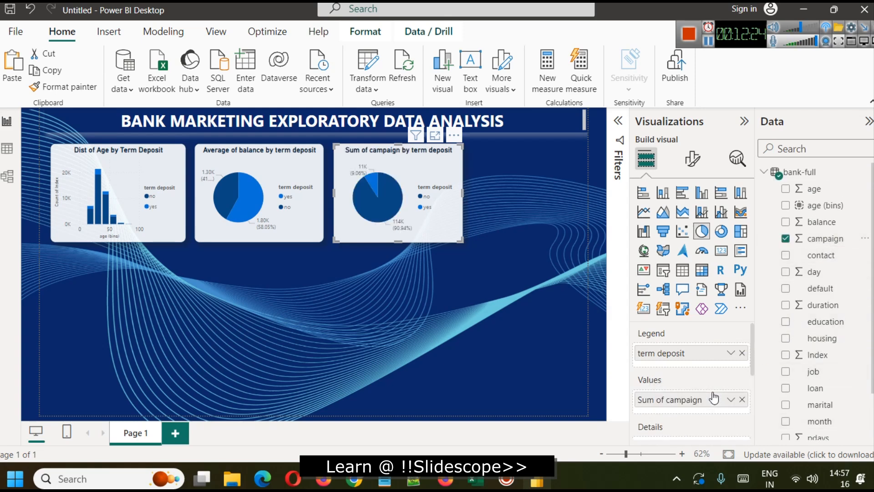
Step: Try the Count (Distinct) aggregation for the copied pie chart's campaign values and inspect its slices
{"action": "left_click", "coordinate": [728, 401]}
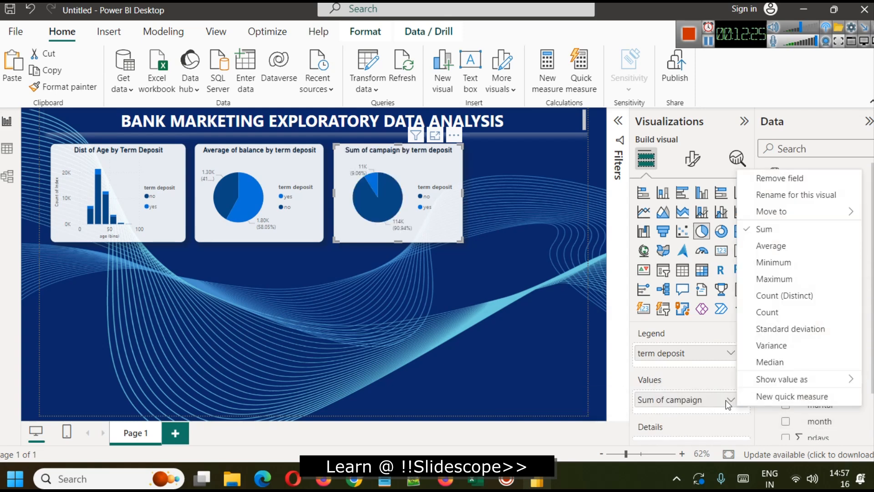
{"action": "left_click", "coordinate": [765, 297]}
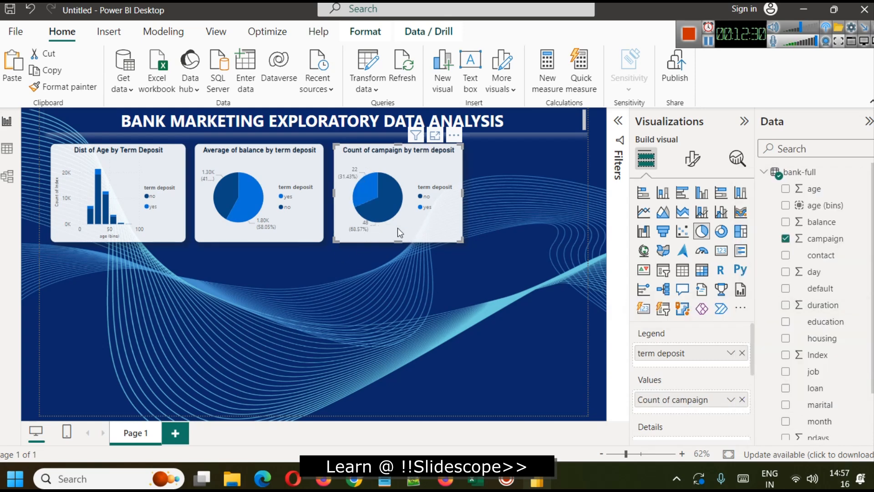
{"action": "mouse_move", "coordinate": [380, 206]}
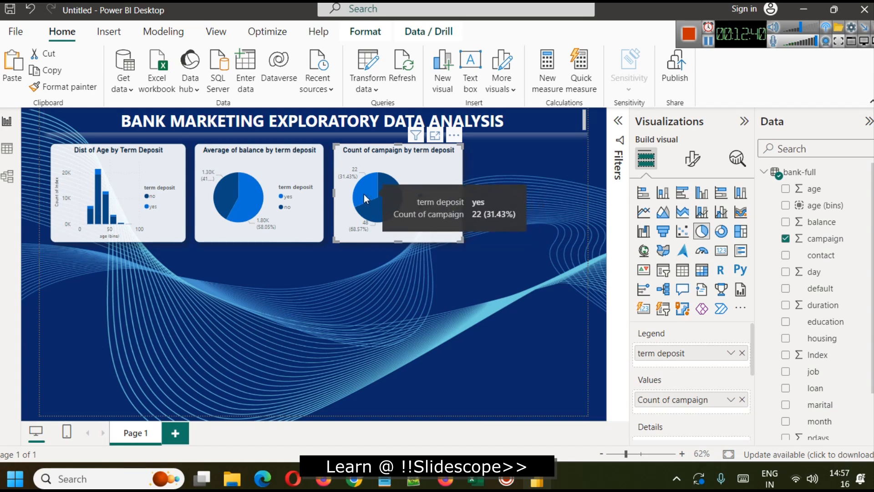
Step: Try the copied chart as a donut, convert it to a stacked column chart and remove campaign from its Y-axis
{"action": "left_click", "coordinate": [721, 231]}
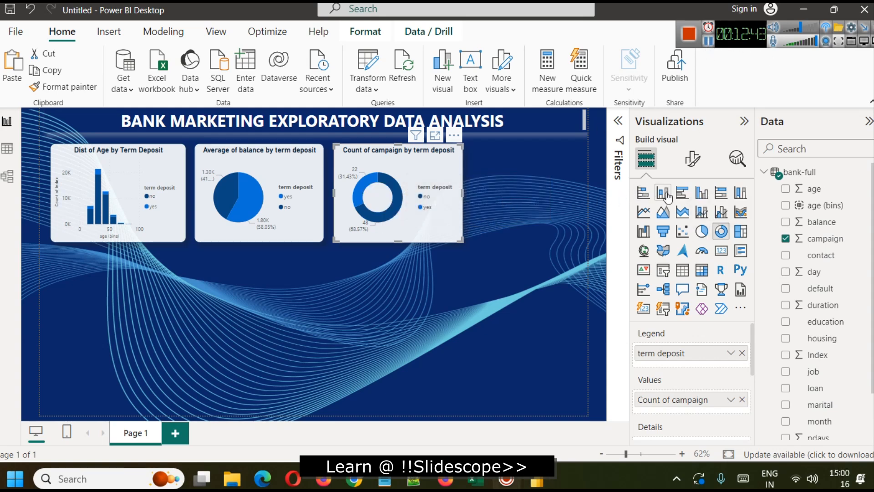
{"action": "left_click", "coordinate": [664, 194]}
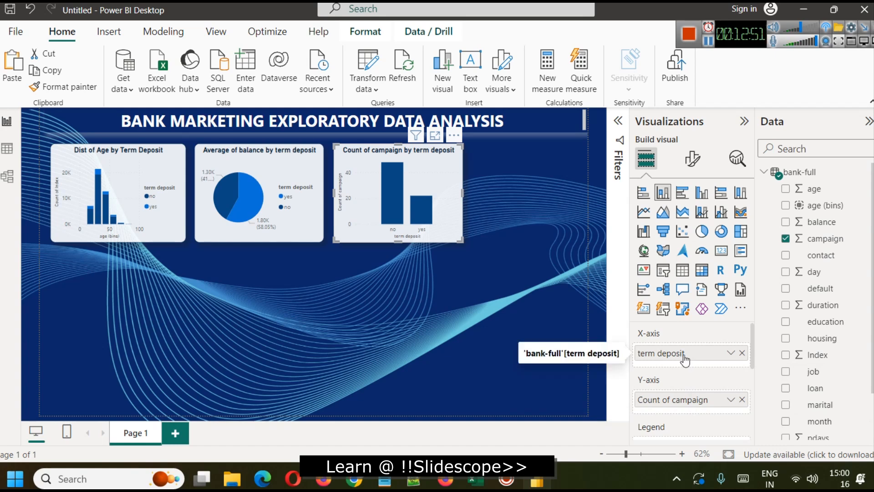
{"action": "left_click", "coordinate": [741, 400]}
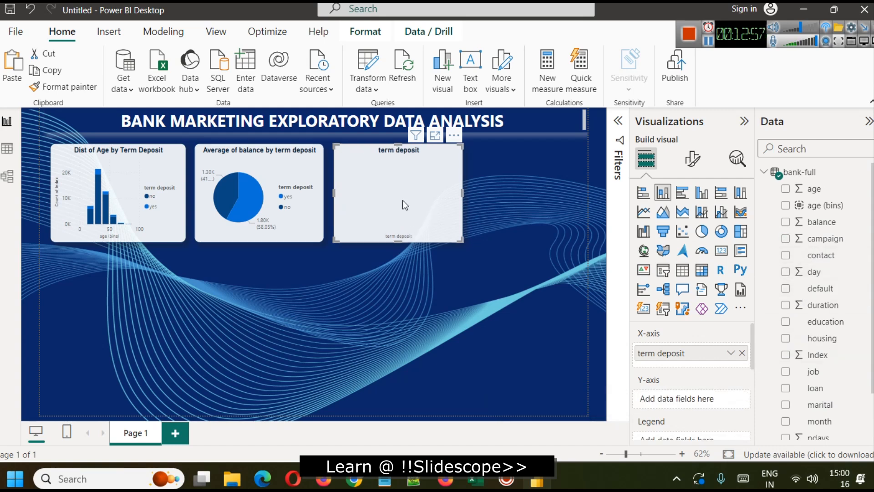
Step: Start a new bin group on the campaign field and set its bin size to 10
{"action": "left_click", "coordinate": [860, 246]}
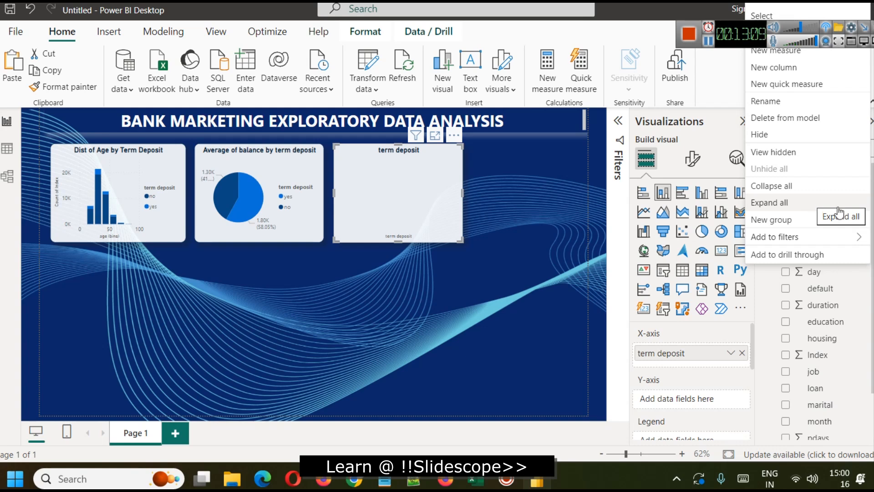
{"action": "left_click", "coordinate": [792, 219]}
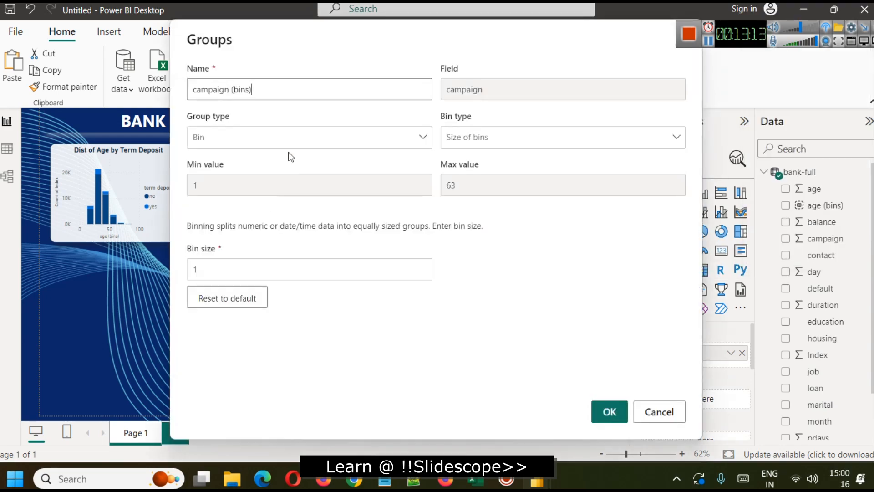
{"action": "left_click", "coordinate": [472, 137]}
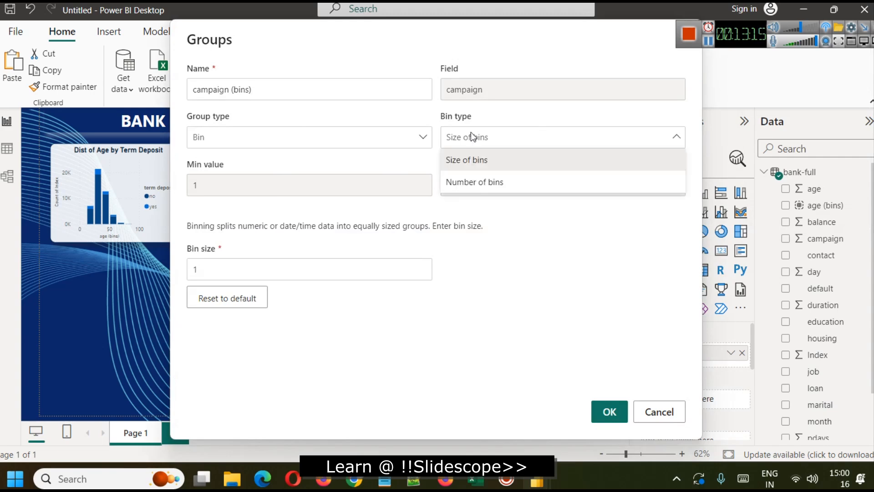
{"action": "left_click", "coordinate": [480, 269]}
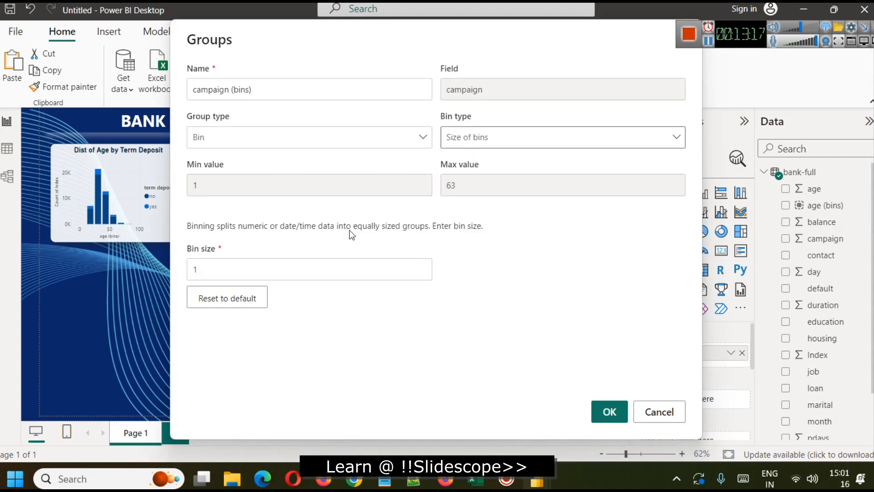
{"action": "left_click", "coordinate": [238, 269]}
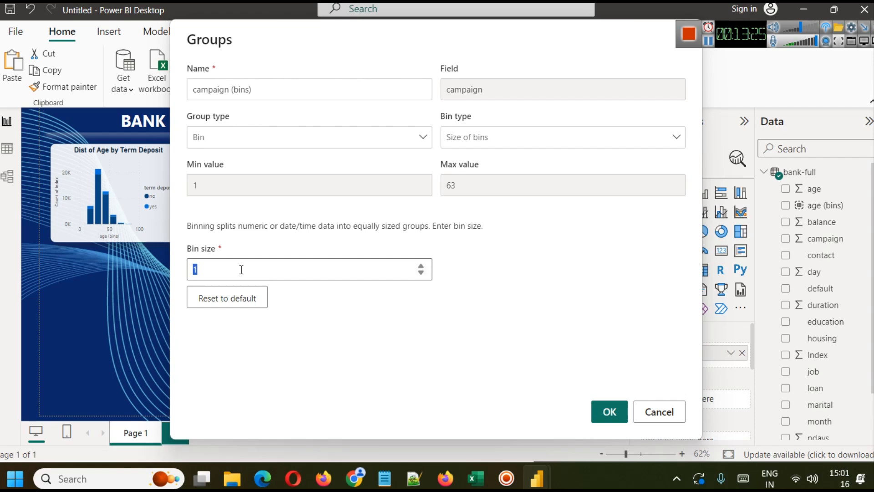
{"action": "type", "text": "10"}
Step: Switch the campaign group's bin type to Number of bins, try a bin count of 10, and create the group with 6 bins
{"action": "left_click", "coordinate": [531, 146]}
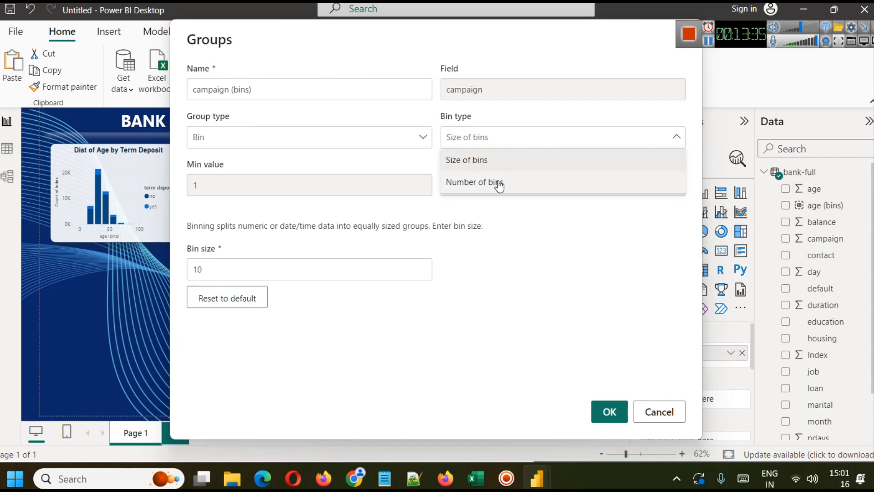
{"action": "left_click", "coordinate": [497, 183]}
{"action": "double_click", "coordinate": [222, 273]}
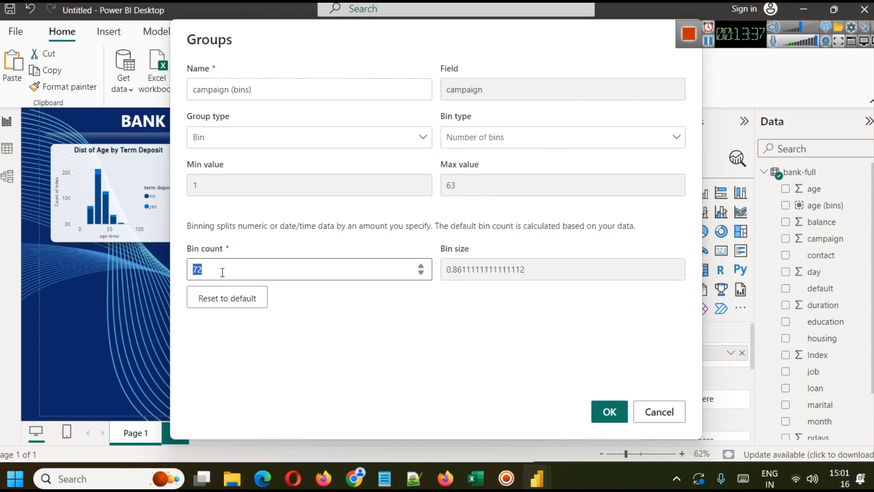
{"action": "type", "text": "10"}
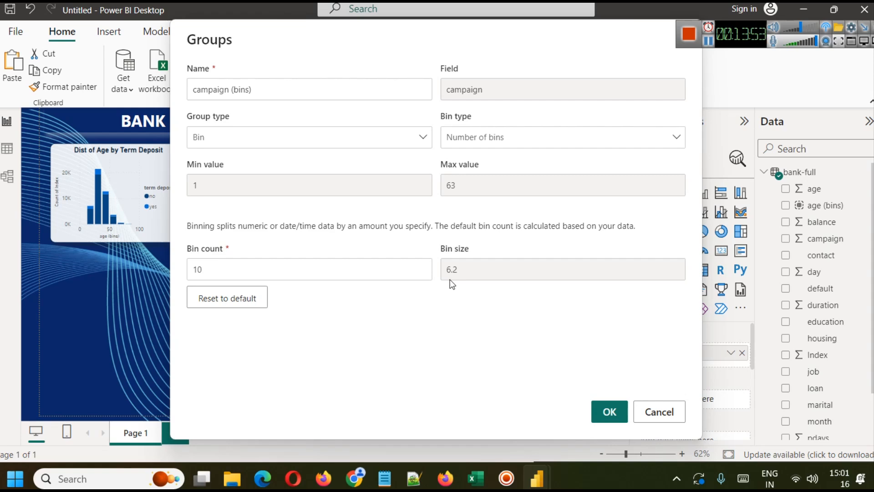
{"action": "left_click", "coordinate": [421, 273]}
{"action": "left_click", "coordinate": [421, 273]}
{"action": "left_click", "coordinate": [420, 274]}
{"action": "left_click", "coordinate": [421, 273]}
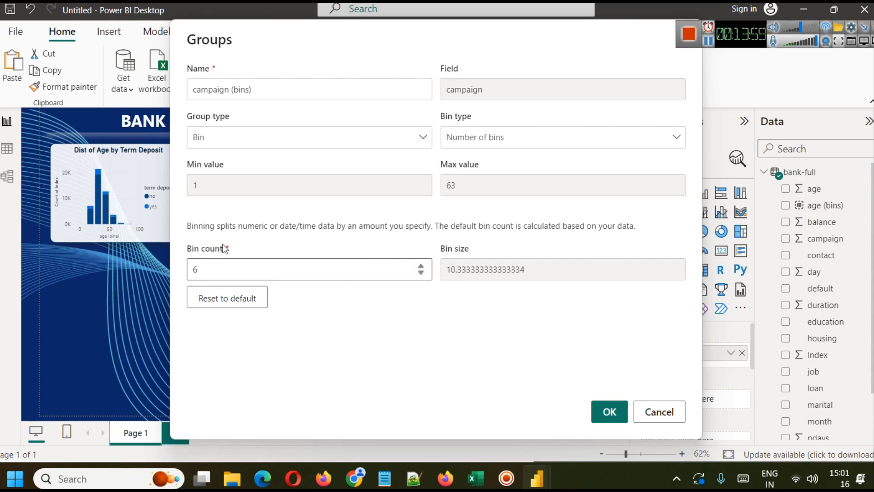
{"action": "left_click", "coordinate": [607, 402]}
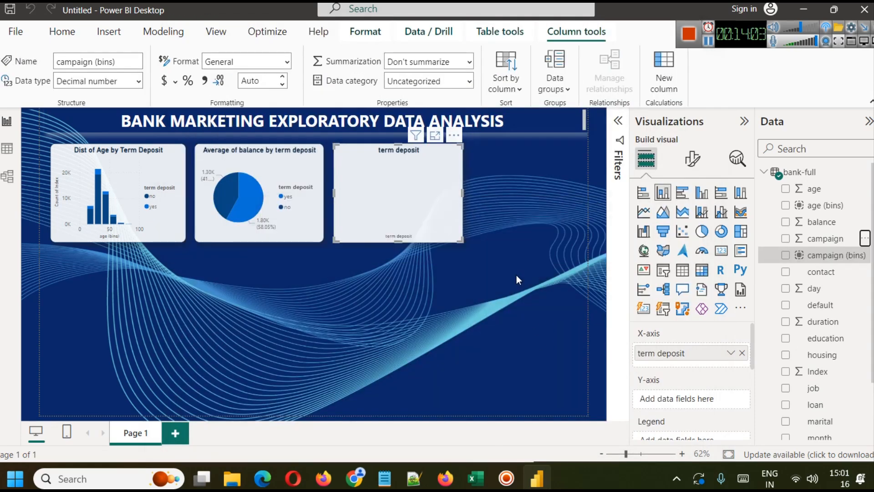
Step: Add campaign (bins) to the column chart's Y-axis and change its aggregation from Count to Sum
{"action": "left_click_drag", "start_coordinate": [820, 256], "coordinate": [697, 403]}
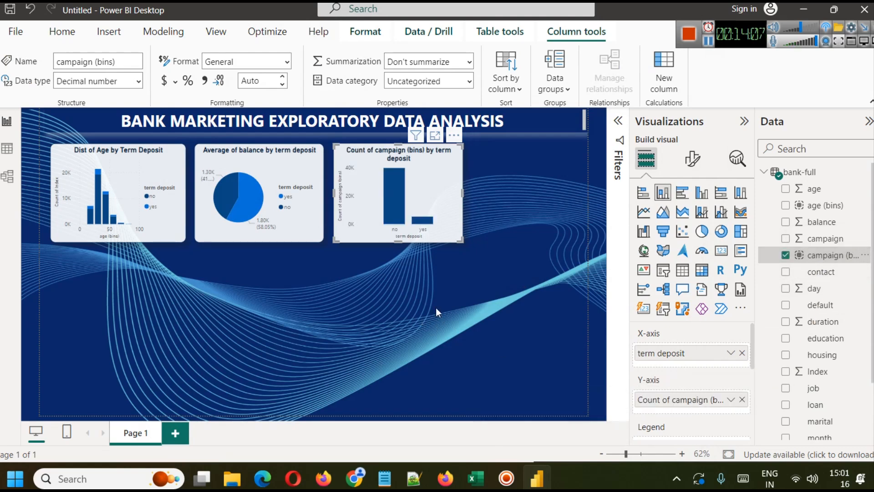
{"action": "left_click", "coordinate": [731, 401]}
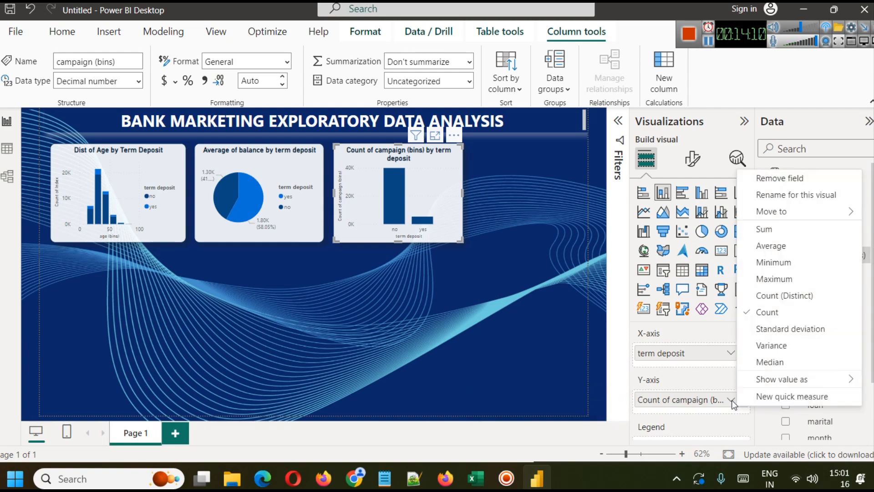
{"action": "left_click", "coordinate": [775, 230]}
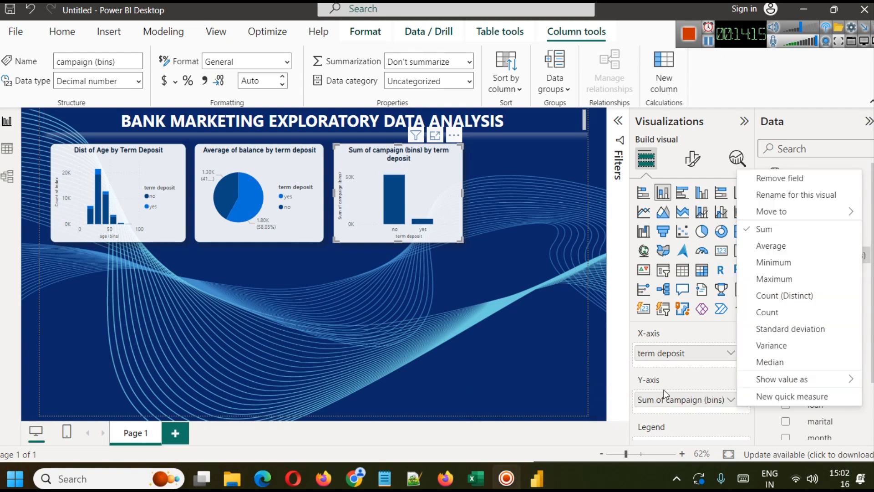
Step: Put campaign (bins) on the X-axis and the count of term deposit on the Y-axis, and inspect the columns in focus mode
{"action": "left_click", "coordinate": [744, 363]}
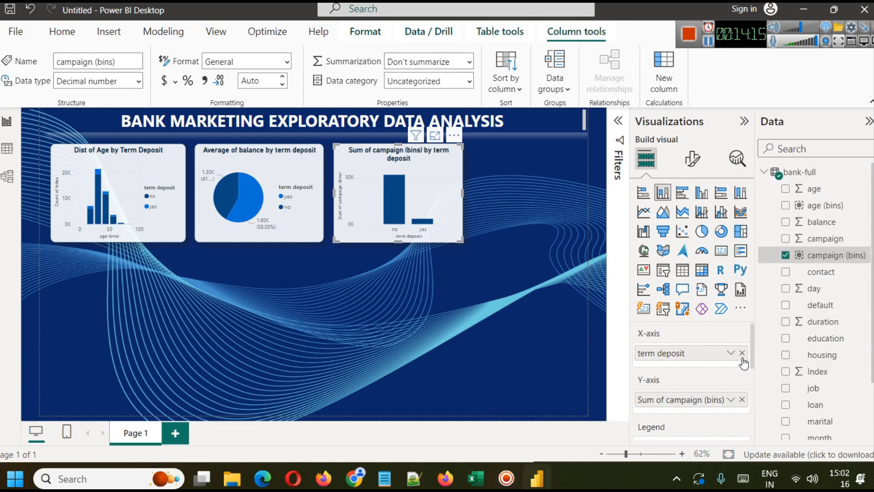
{"action": "left_click_drag", "start_coordinate": [736, 360], "coordinate": [675, 355]}
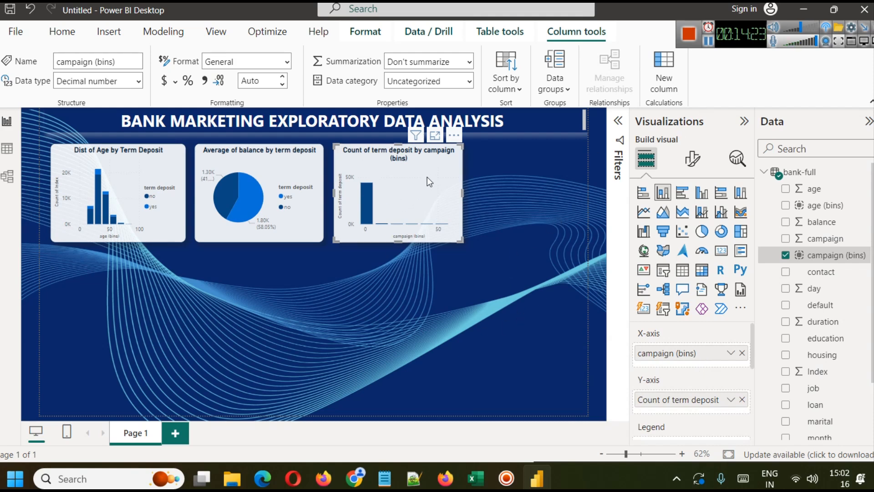
{"action": "left_click", "coordinate": [437, 138]}
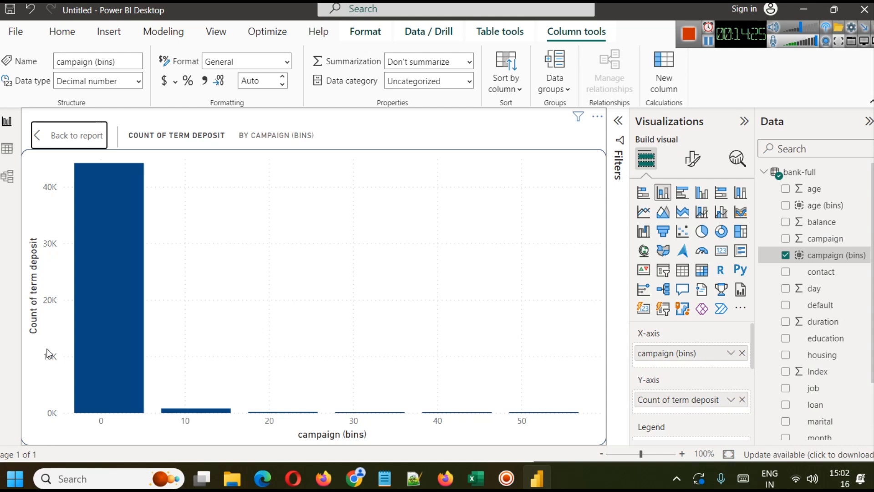
{"action": "mouse_move", "coordinate": [107, 308]}
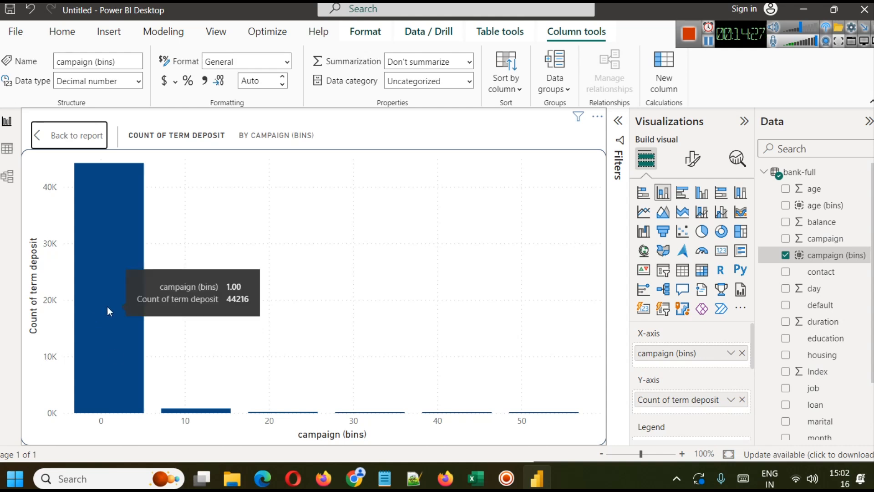
{"action": "mouse_move", "coordinate": [183, 408]}
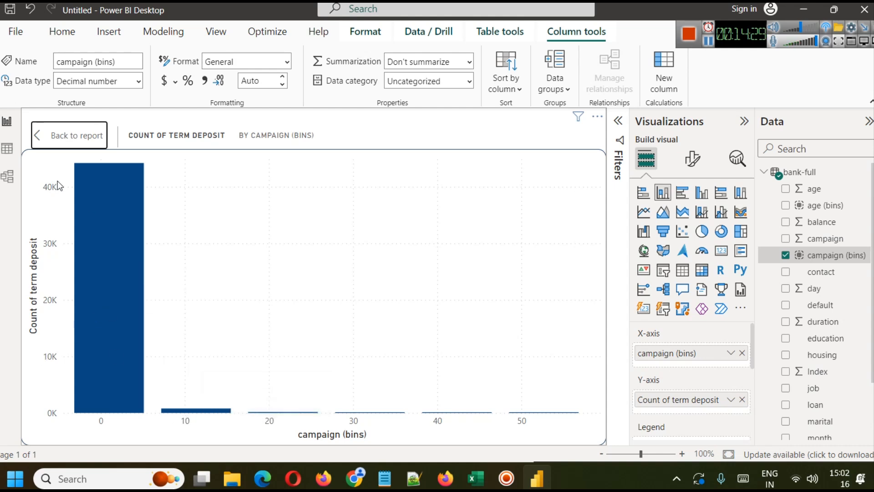
{"action": "left_click", "coordinate": [73, 135]}
Step: Add term deposit as the column chart's legend and inspect the yes and no segments in focus mode
{"action": "scroll", "coordinate": [692, 353], "scroll_direction": "down", "scroll_amount": 2}
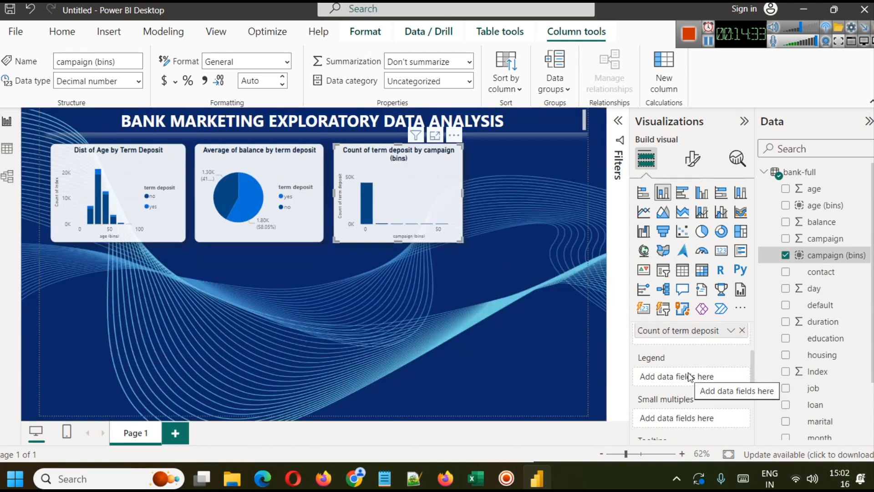
{"action": "scroll", "coordinate": [848, 427], "scroll_direction": "down", "scroll_amount": 3}
{"action": "left_click_drag", "start_coordinate": [836, 432], "coordinate": [724, 376]}
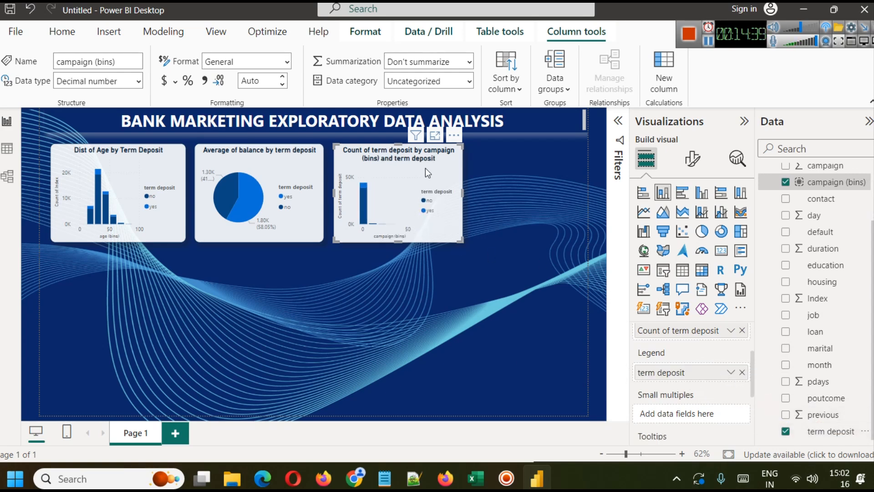
{"action": "left_click", "coordinate": [435, 135]}
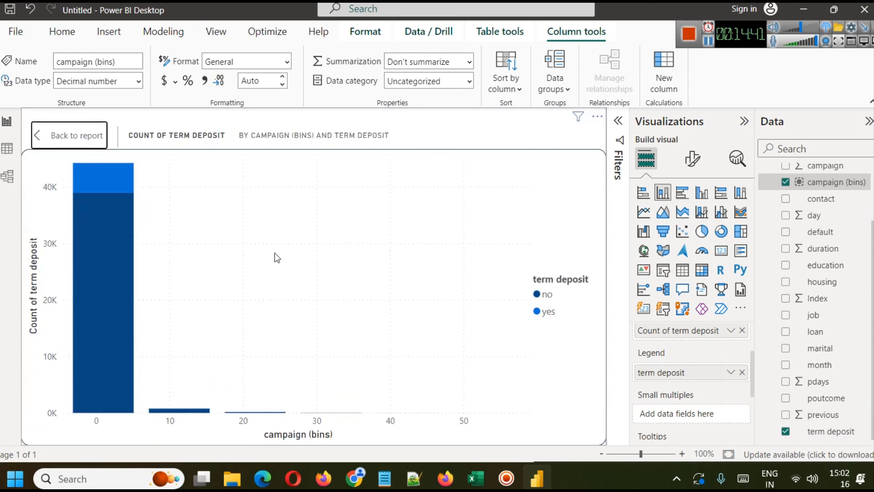
{"action": "mouse_move", "coordinate": [98, 180]}
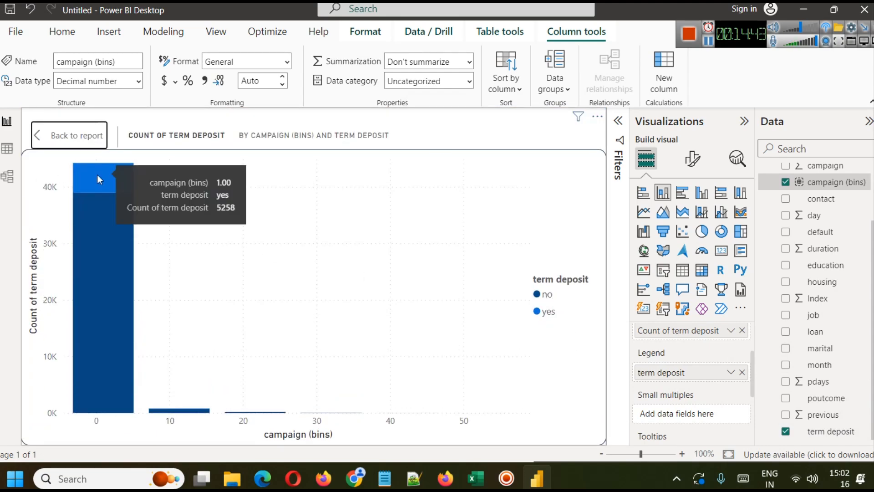
{"action": "mouse_move", "coordinate": [114, 271]}
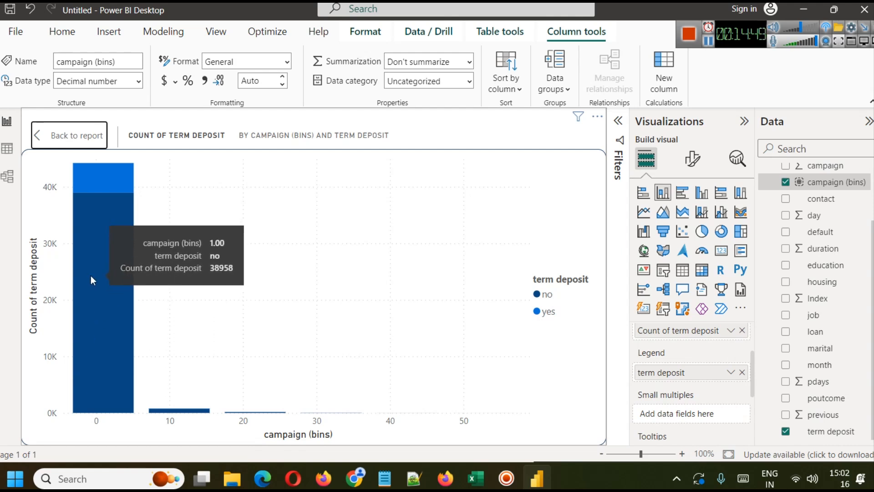
{"action": "left_click", "coordinate": [58, 135]}
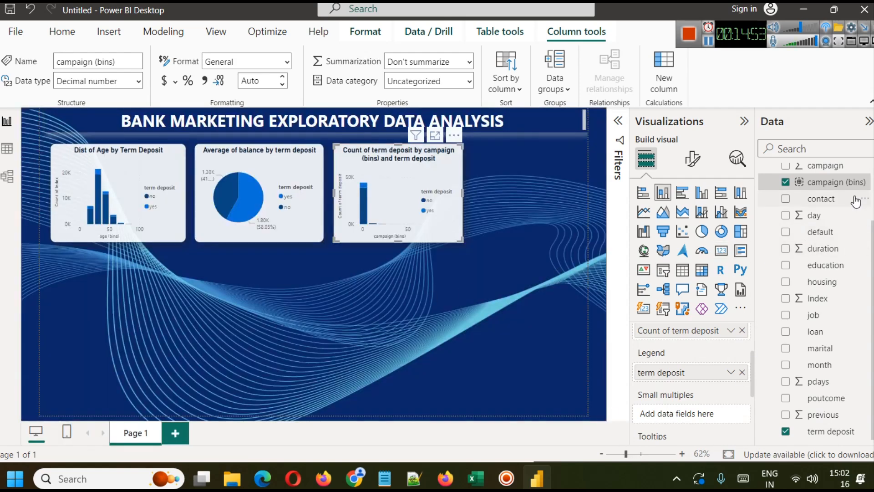
Step: Edit the campaign (bins) group and try a bin count of 10
{"action": "left_click", "coordinate": [864, 184]}
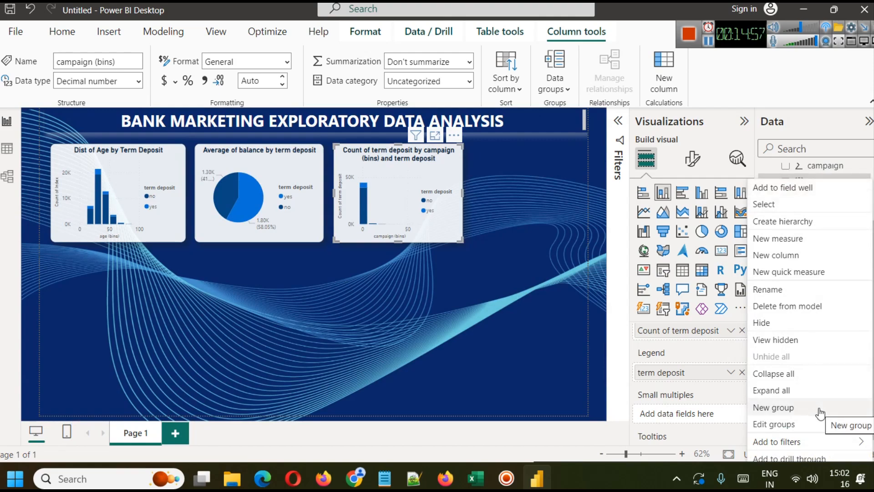
{"action": "left_click", "coordinate": [806, 424]}
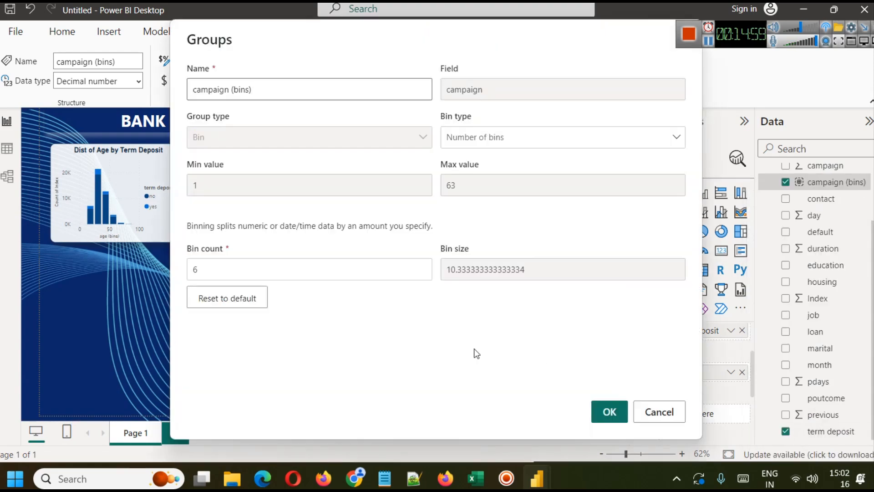
{"action": "left_click", "coordinate": [422, 265]}
{"action": "double_click", "coordinate": [423, 265]}
{"action": "left_click", "coordinate": [422, 265]}
{"action": "left_click", "coordinate": [618, 418]}
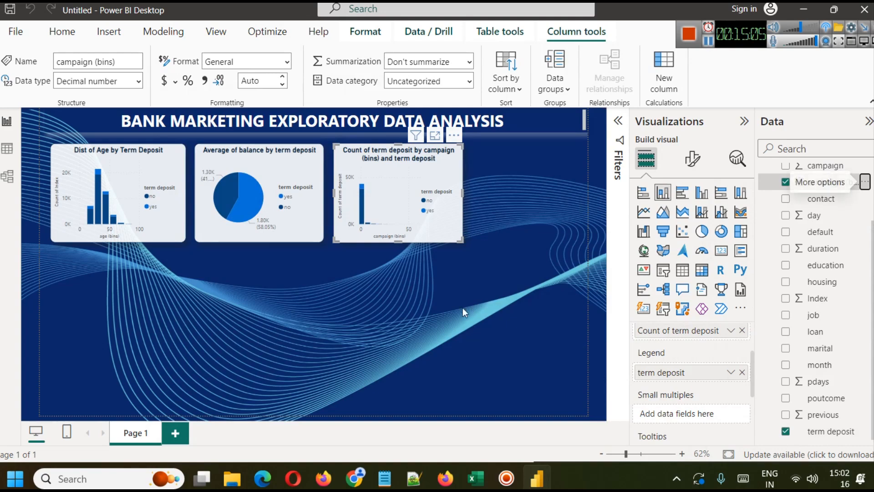
Step: Inspect the campaign column chart in focus mode, examining its yes and no segments and highlighting the yes series
{"action": "left_click", "coordinate": [436, 136]}
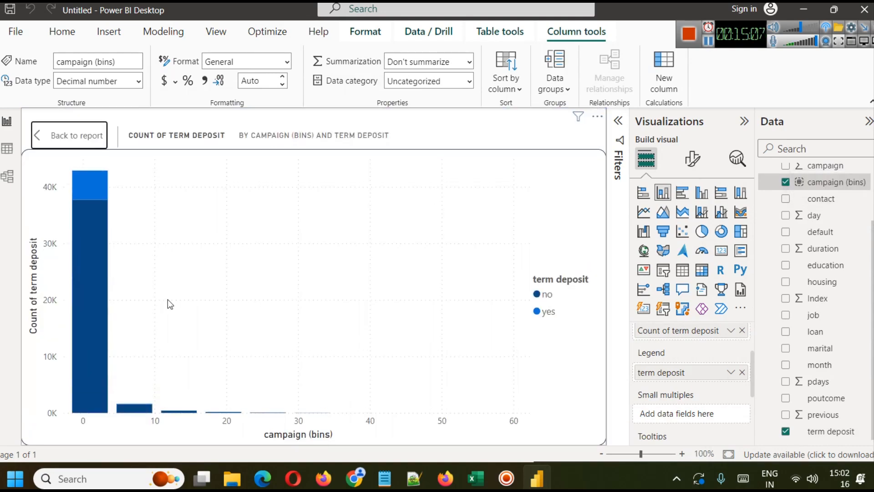
{"action": "mouse_move", "coordinate": [86, 196]}
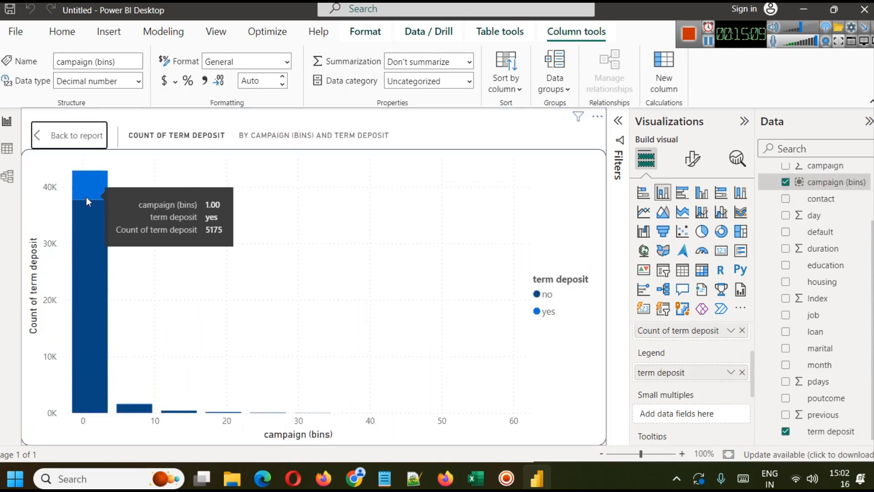
{"action": "mouse_move", "coordinate": [80, 306]}
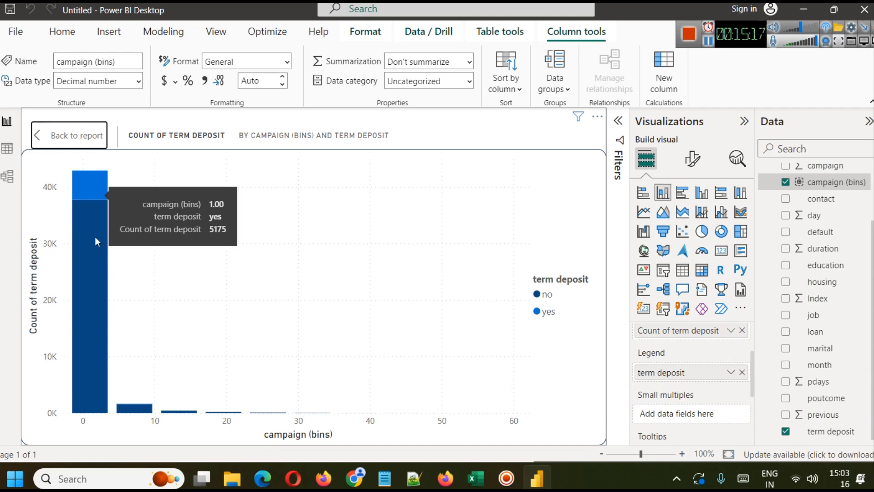
{"action": "mouse_move", "coordinate": [104, 392]}
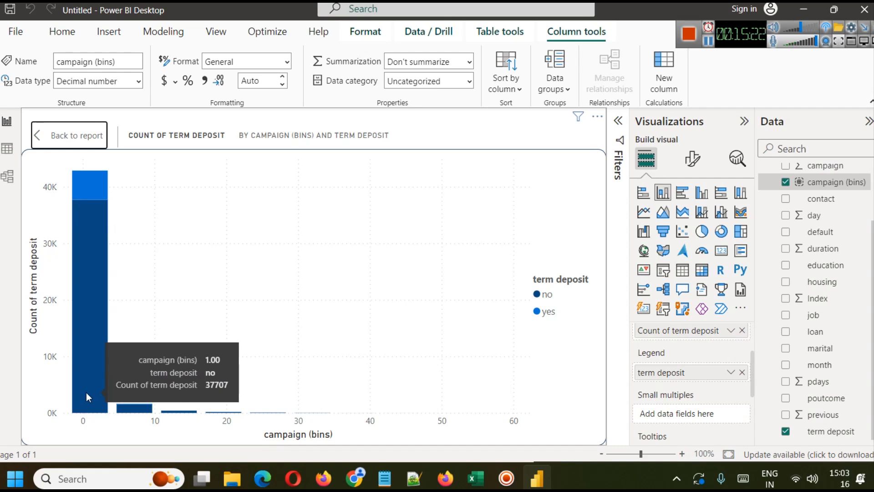
{"action": "mouse_move", "coordinate": [126, 405]}
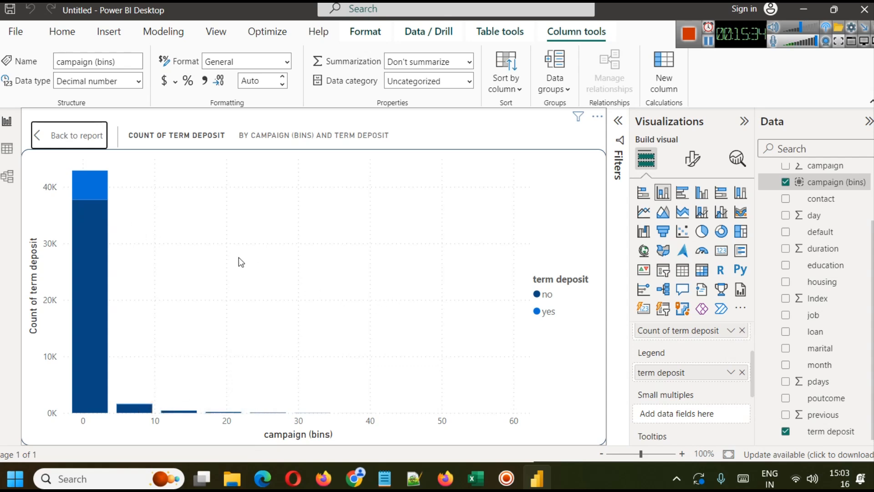
{"action": "left_click", "coordinate": [543, 311]}
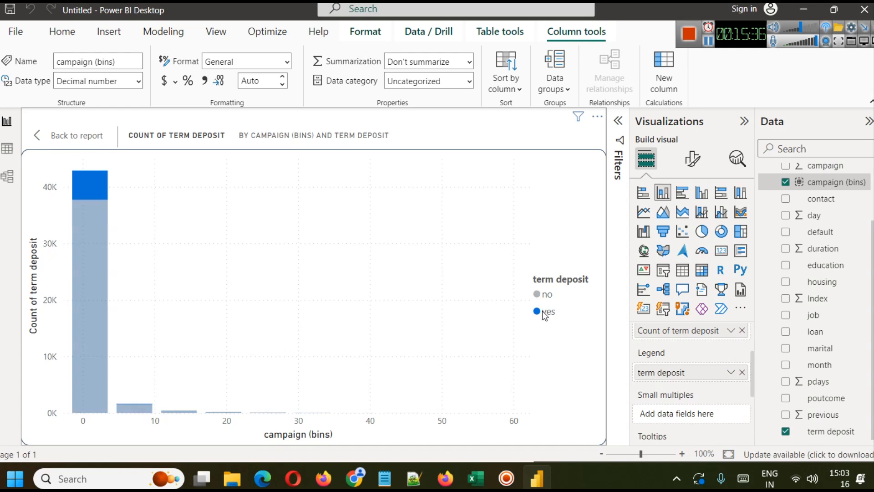
{"action": "left_click", "coordinate": [68, 135]}
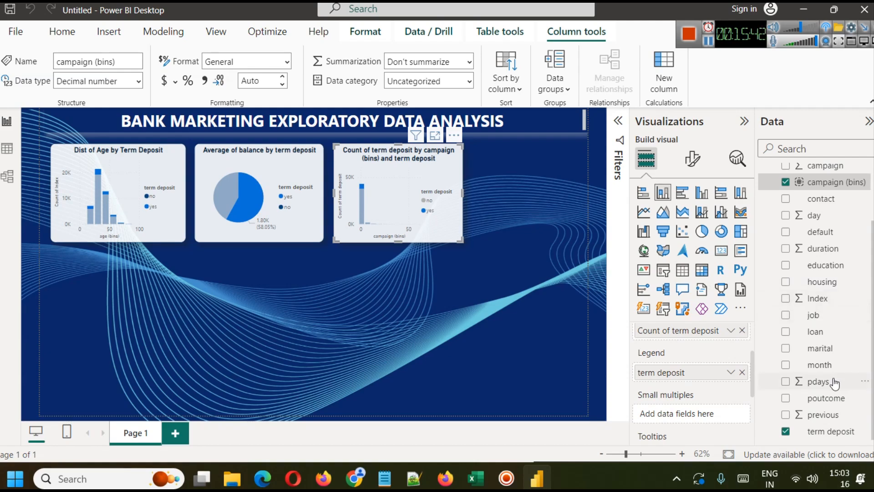
Step: Edit the campaign (bins) group and set its bin count to 20
{"action": "scroll", "coordinate": [834, 369], "scroll_direction": "up", "scroll_amount": 3}
{"action": "left_click", "coordinate": [869, 252]}
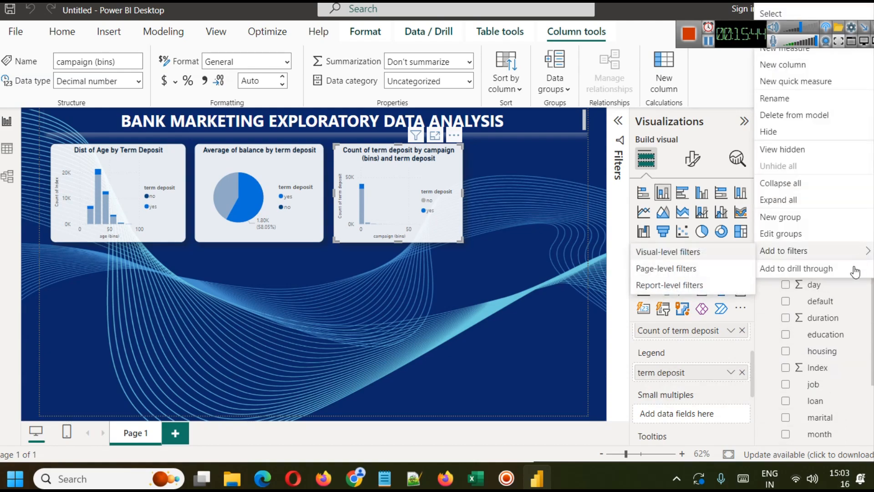
{"action": "left_click", "coordinate": [781, 234]}
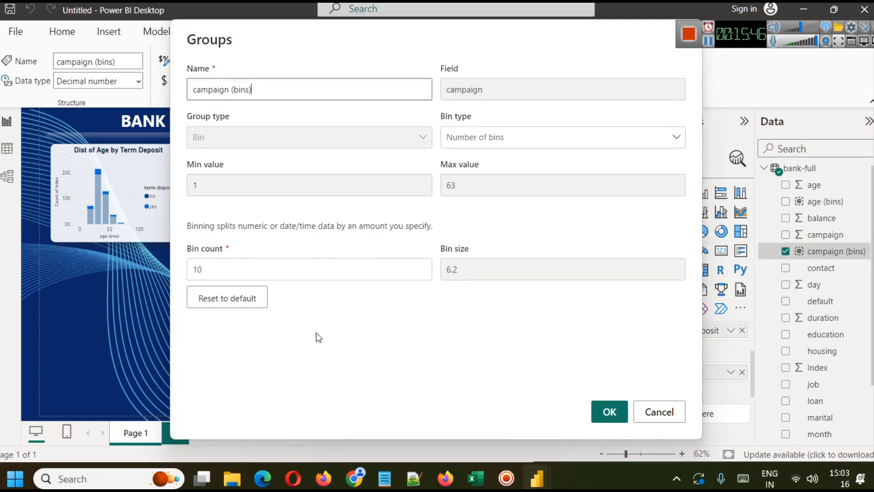
{"action": "left_click", "coordinate": [420, 266]}
{"action": "left_click", "coordinate": [420, 267]}
{"action": "left_click", "coordinate": [420, 267]}
{"action": "left_click", "coordinate": [420, 267]}
{"action": "left_click", "coordinate": [420, 267]}
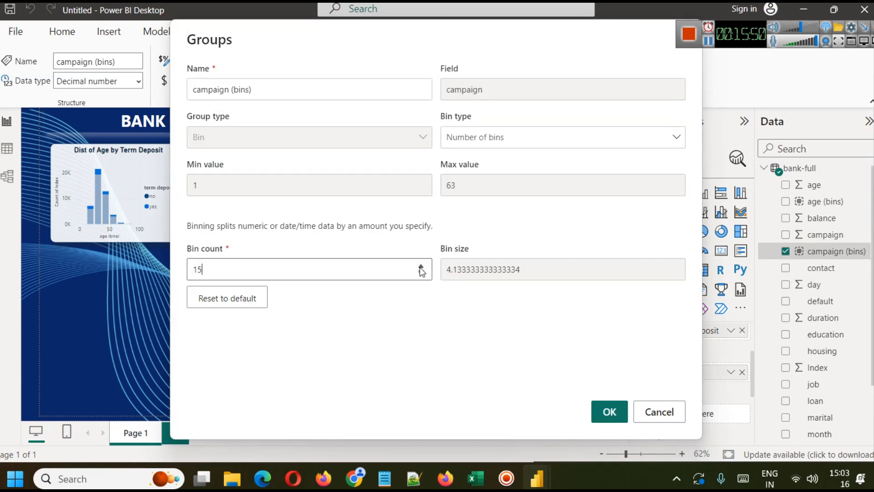
{"action": "left_click", "coordinate": [420, 266]}
{"action": "left_click", "coordinate": [419, 267]}
{"action": "left_click", "coordinate": [420, 266]}
{"action": "left_click", "coordinate": [420, 267]}
{"action": "left_click", "coordinate": [420, 266]}
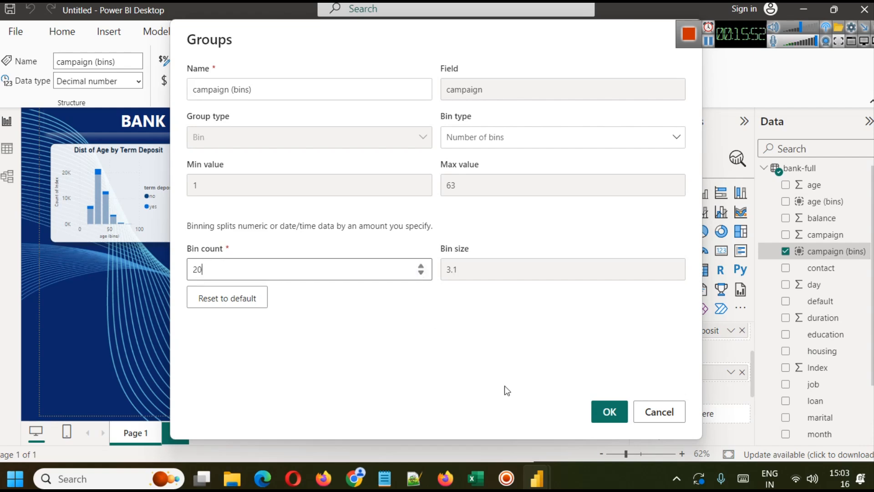
{"action": "left_click", "coordinate": [610, 413]}
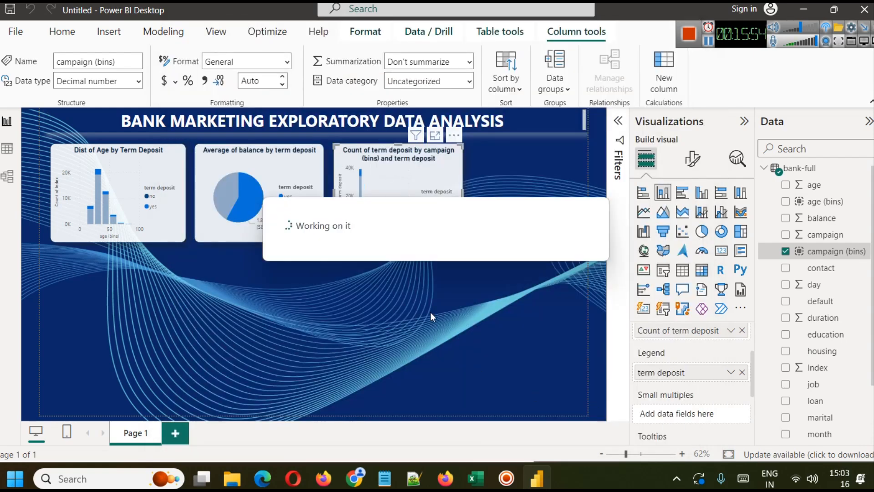
Step: Inspect the rebinned campaign column chart in focus mode, and review the campaign (bins) group settings without changing them
{"action": "left_click", "coordinate": [404, 196]}
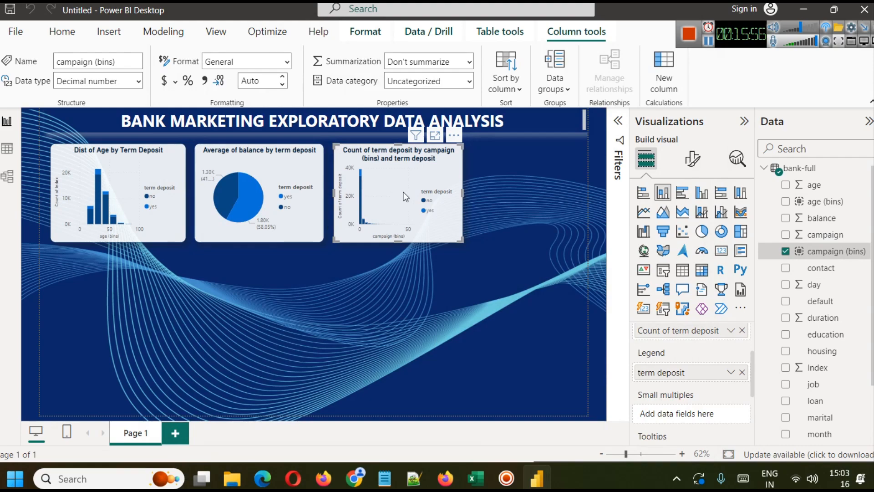
{"action": "left_click", "coordinate": [434, 137]}
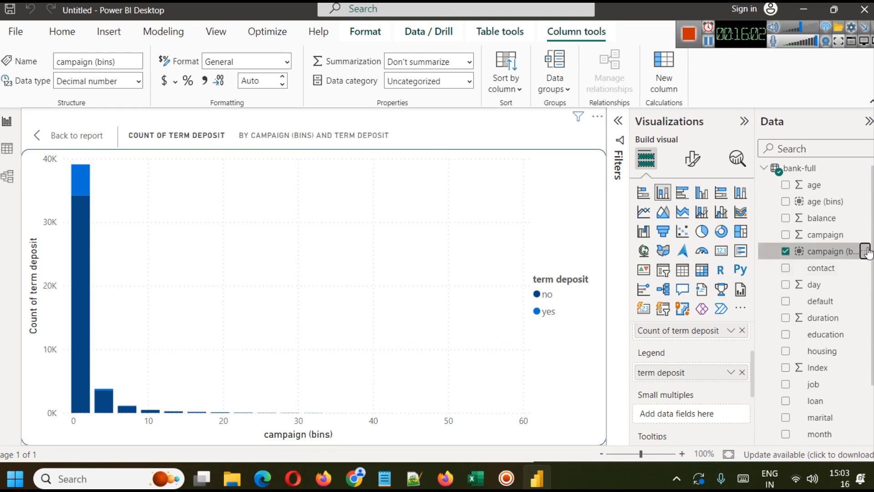
{"action": "left_click", "coordinate": [865, 251]}
{"action": "left_click", "coordinate": [797, 232]}
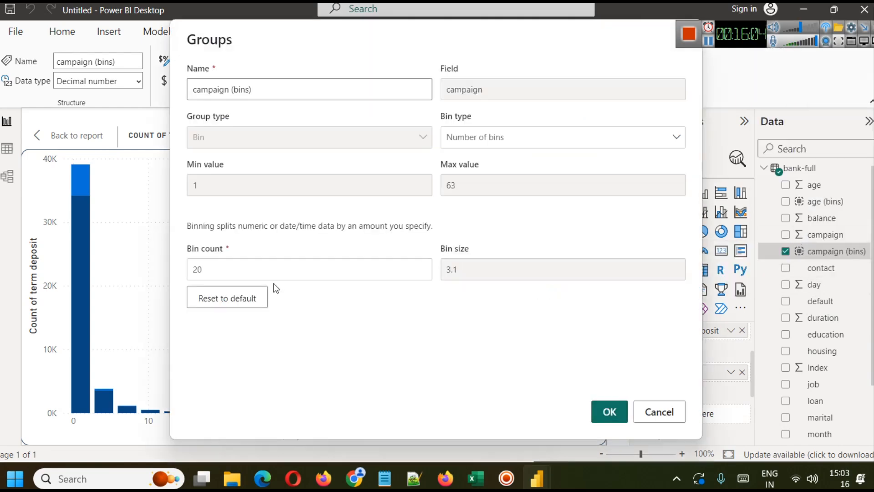
{"action": "left_click", "coordinate": [659, 412]}
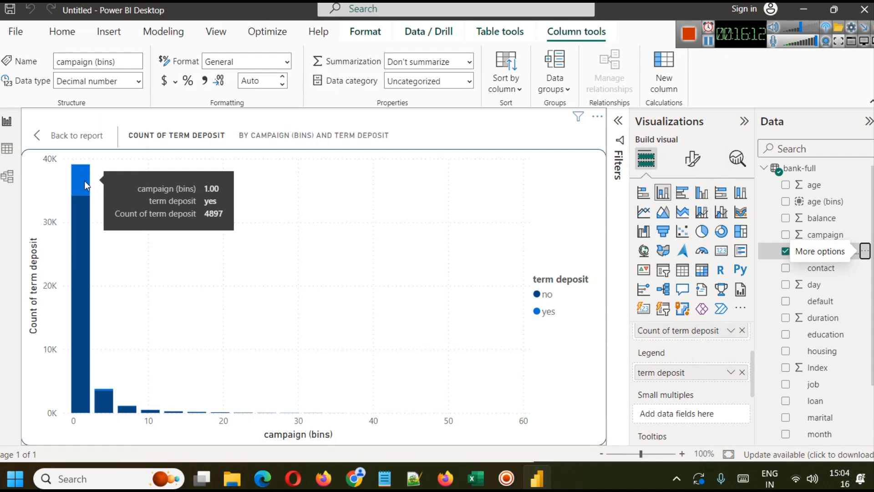
{"action": "mouse_move", "coordinate": [102, 389]}
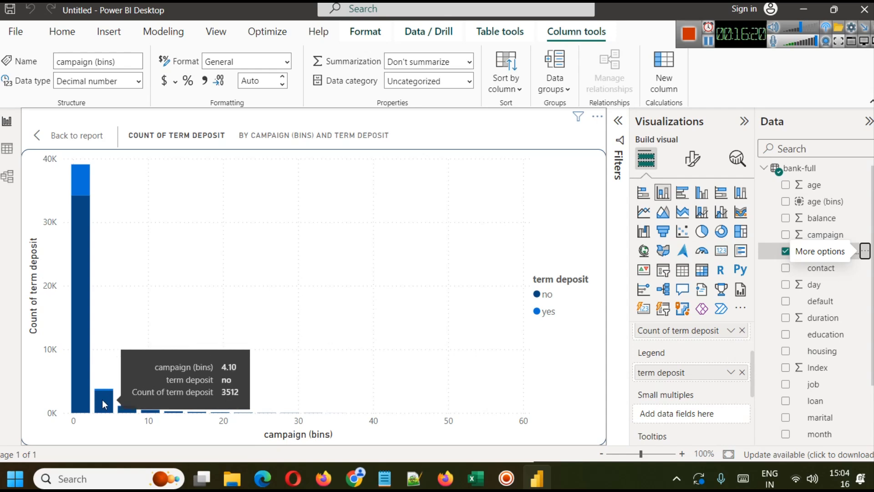
{"action": "left_click", "coordinate": [60, 135]}
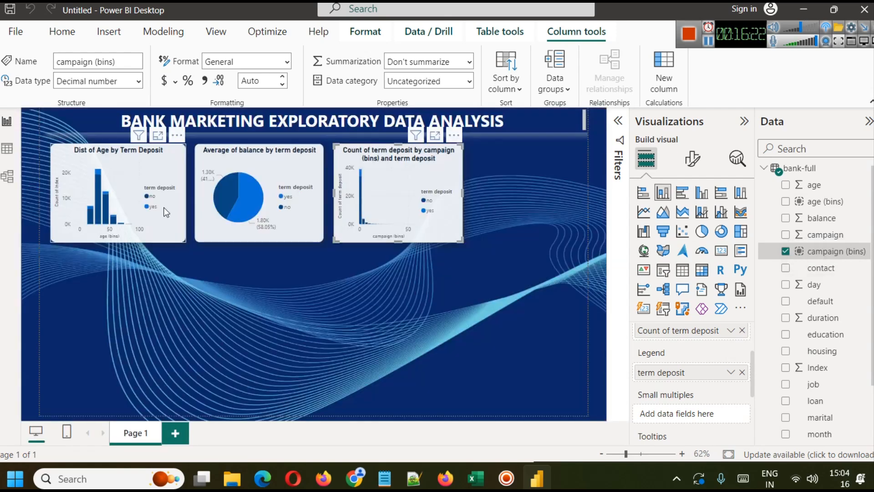
Step: Change the campaign column chart's title to "Subscription Rate by Campaign Attributes"
{"action": "left_click", "coordinate": [501, 241]}
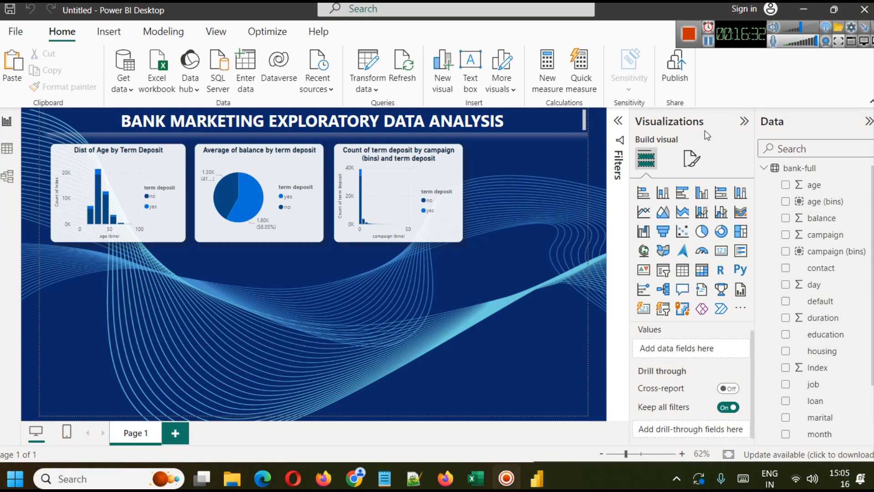
{"action": "left_click", "coordinate": [690, 165]}
{"action": "left_click", "coordinate": [444, 172]}
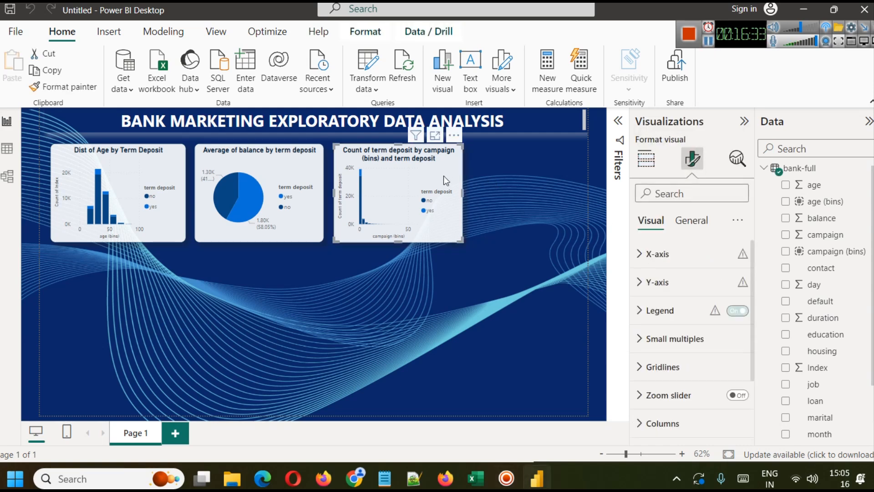
{"action": "left_click", "coordinate": [691, 220]}
{"action": "left_click", "coordinate": [681, 291]}
{"action": "left_click", "coordinate": [678, 350]}
{"action": "type", "text": "Subscription Rate by Campaign Attributes"}
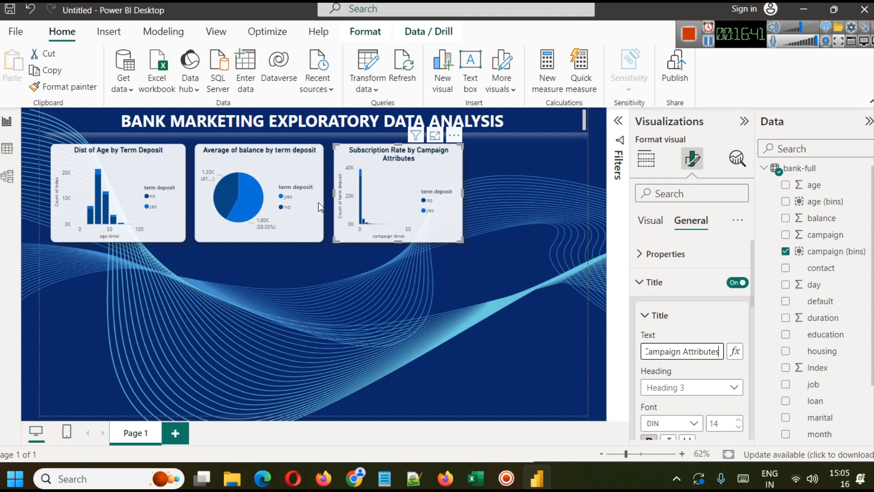
{"action": "left_click", "coordinate": [455, 301]}
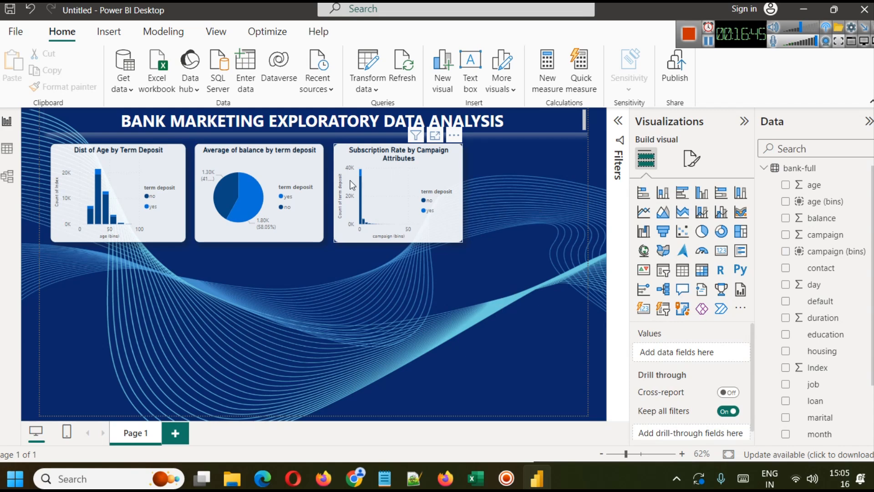
Step: Make the Subscription Rate by Campaign Attributes chart slightly narrower
{"action": "left_click", "coordinate": [442, 176]}
{"action": "left_click_drag", "start_coordinate": [464, 193], "coordinate": [462, 193]}
{"action": "left_click", "coordinate": [521, 239]}
{"action": "scroll", "coordinate": [822, 291], "scroll_direction": "up", "scroll_amount": 1}
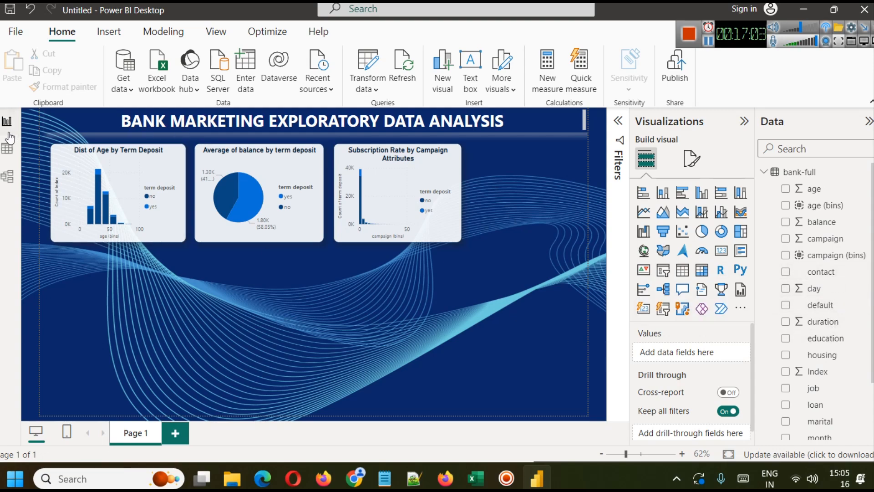
Step: Examine the distinct values of the contact column in the data table without filtering it, and return to the report
{"action": "left_click", "coordinate": [7, 148]}
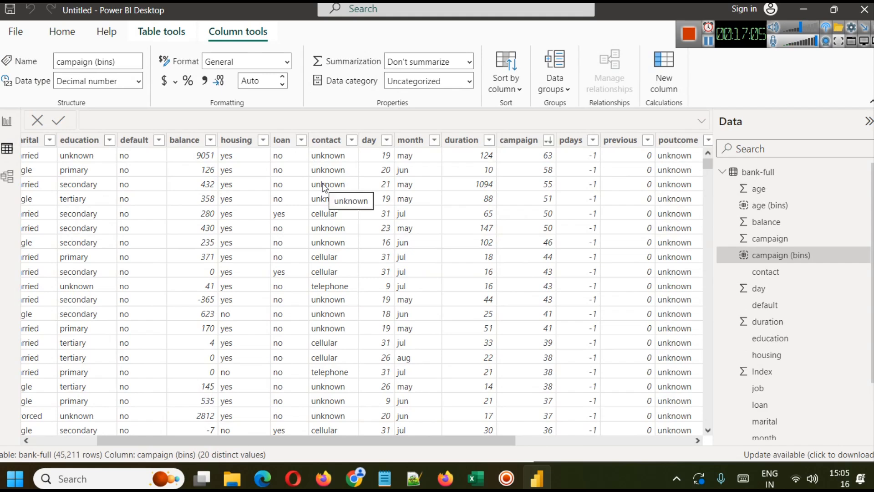
{"action": "left_click", "coordinate": [351, 140]}
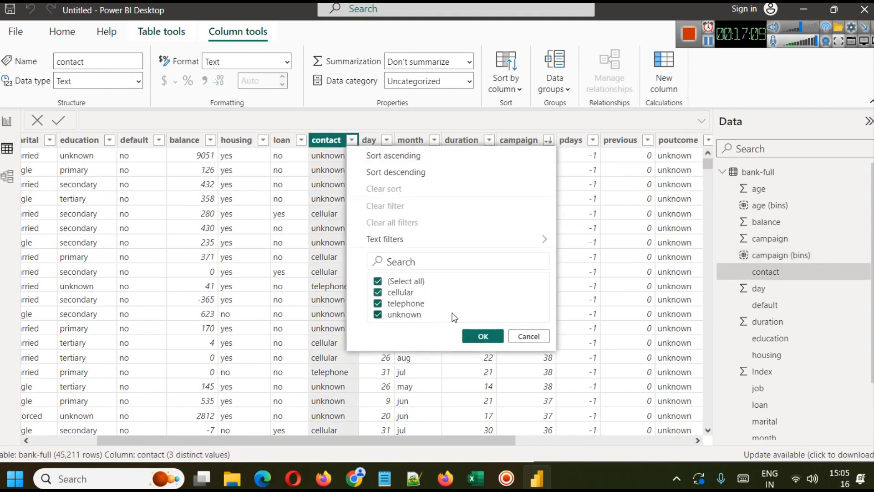
{"action": "left_click", "coordinate": [528, 337]}
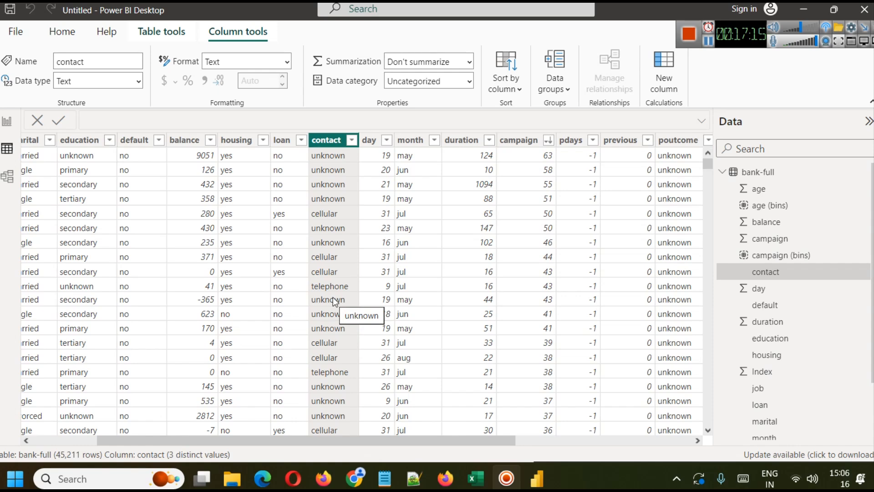
{"action": "left_click", "coordinate": [6, 121]}
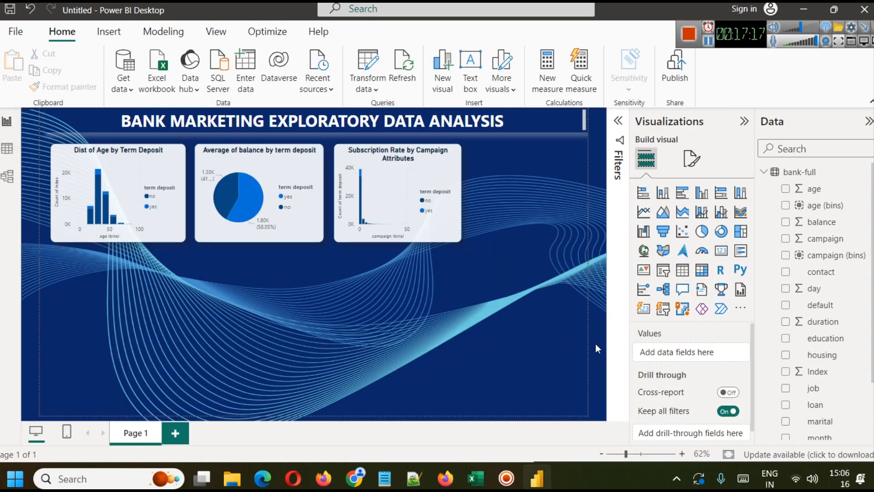
Step: Place a copy of the average balance pie chart at the end of the row, and nudge the campaign chart and original pie chart left
{"action": "left_click", "coordinate": [261, 171]}
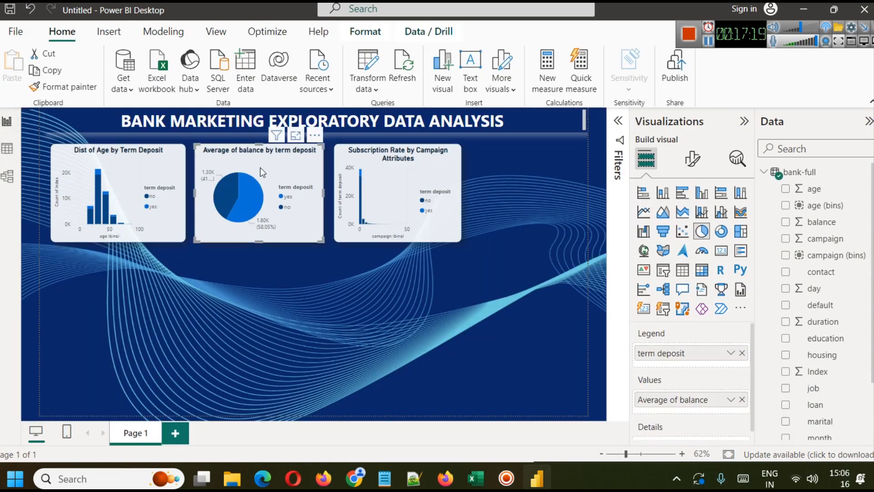
{"action": "key", "text": "ctrl+v"}
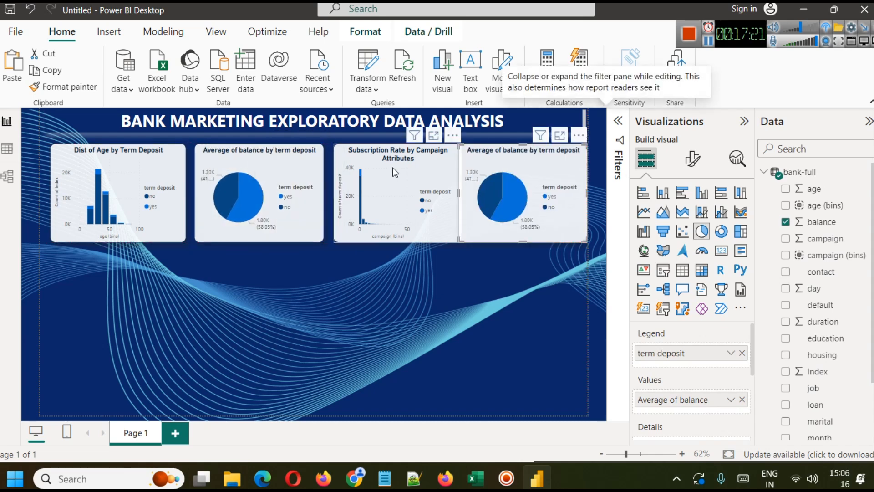
{"action": "left_click", "coordinate": [374, 160]}
{"action": "key", "text": "Left"}
{"action": "key", "text": "Left"}
{"action": "key", "text": "Left"}
{"action": "key", "text": "Left"}
{"action": "key", "text": "Left"}
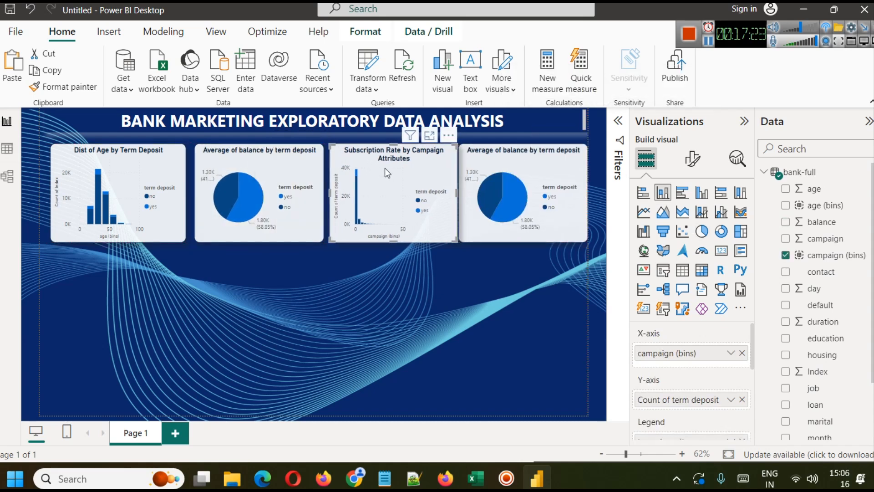
{"action": "left_click", "coordinate": [210, 160]}
{"action": "key", "text": "Left"}
{"action": "key", "text": "Left"}
{"action": "key", "text": "Delete"}
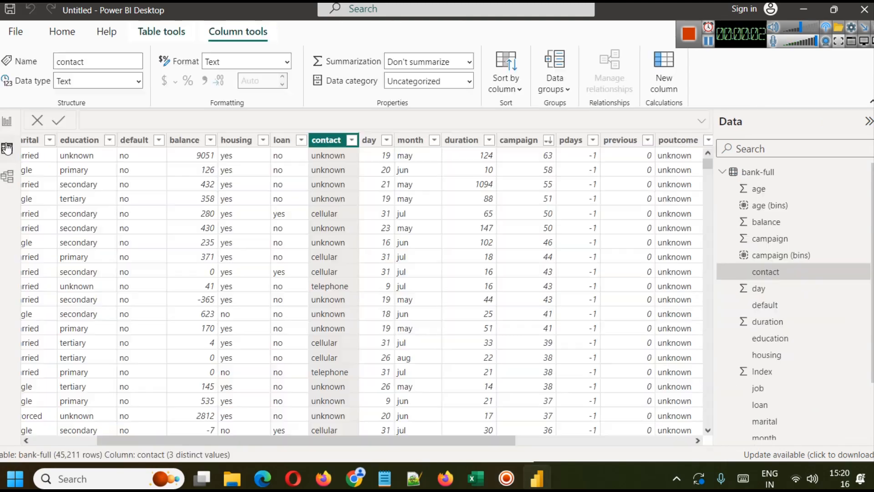
Step: Place a copy of the Subscription Rate by Campaign Attributes chart at the end of the row and make it slightly narrower
{"action": "left_click", "coordinate": [7, 148]}
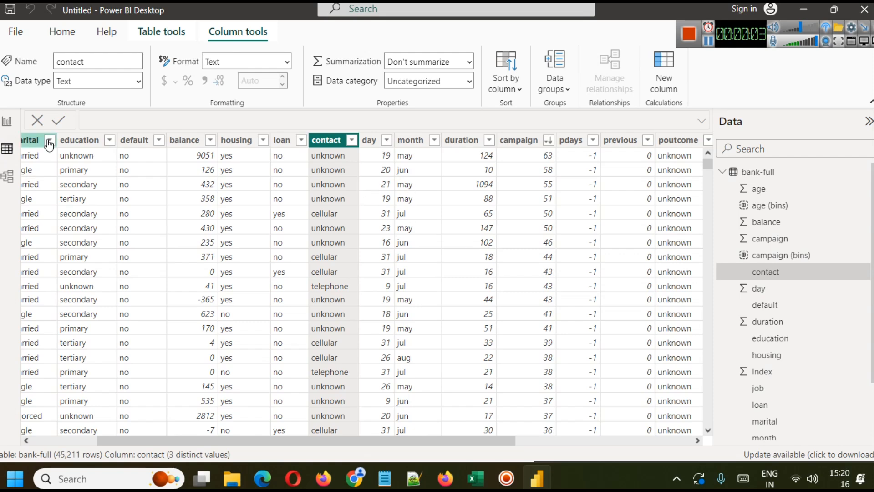
{"action": "left_click", "coordinate": [7, 120]}
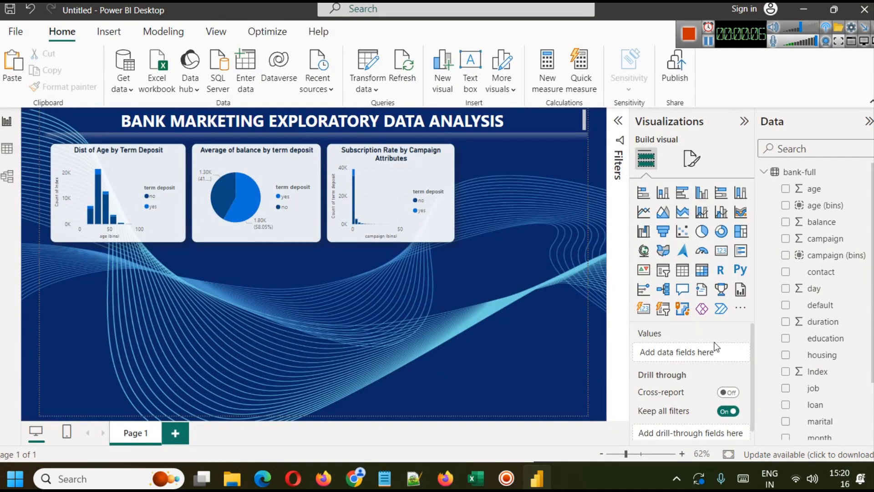
{"action": "left_click", "coordinate": [418, 164]}
{"action": "key", "text": "ctrl+c"}
{"action": "key", "text": "ctrl+v"}
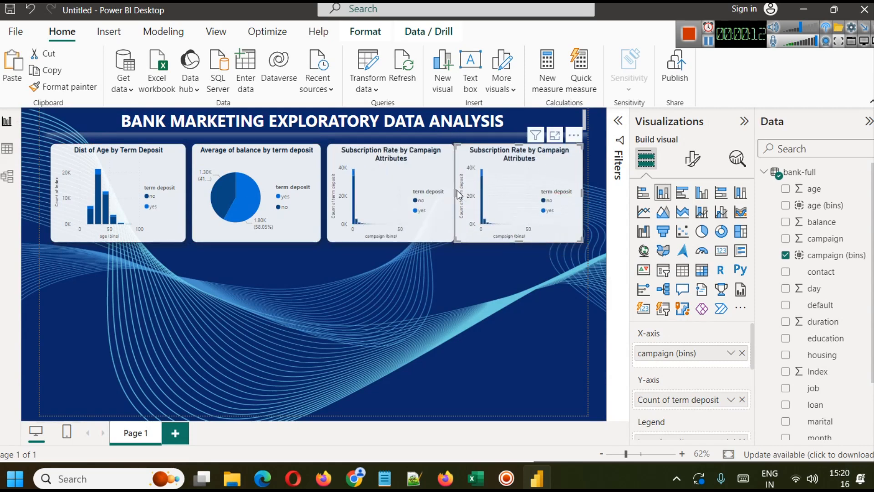
{"action": "left_click_drag", "start_coordinate": [457, 194], "coordinate": [461, 192]}
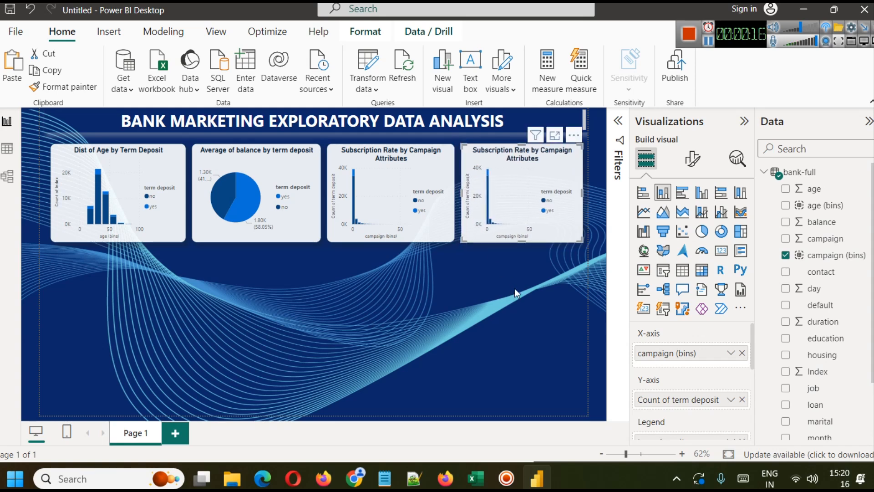
Step: Replace the copied campaign chart's X-axis field with contact and clear its Y-axis field
{"action": "left_click", "coordinate": [533, 265]}
{"action": "left_click", "coordinate": [536, 223]}
{"action": "left_click", "coordinate": [741, 353]}
{"action": "left_click", "coordinate": [743, 395]}
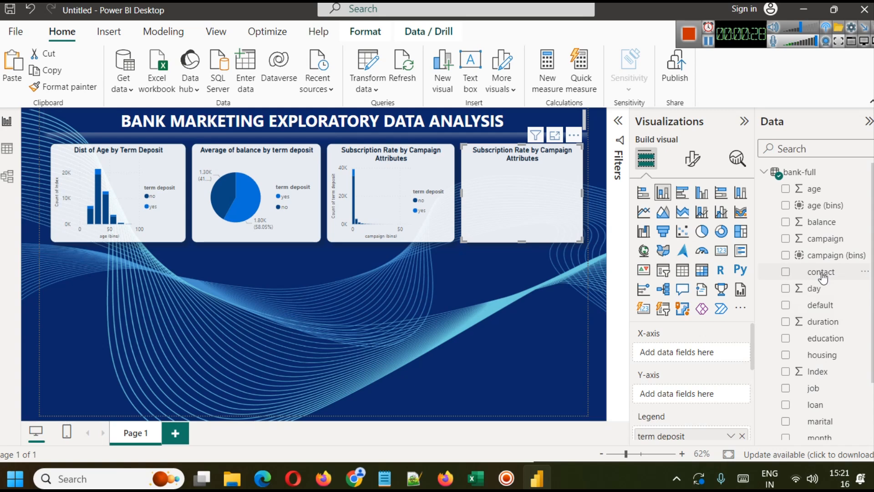
{"action": "left_click_drag", "start_coordinate": [823, 277], "coordinate": [714, 353]}
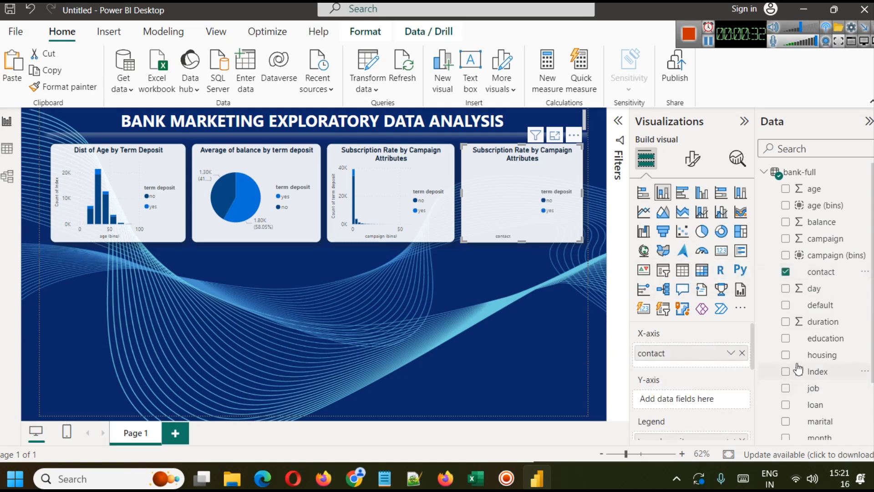
Step: Put Index on the contact chart's Y-axis, summarized as Count
{"action": "scroll", "coordinate": [788, 355], "scroll_direction": "down", "scroll_amount": 2}
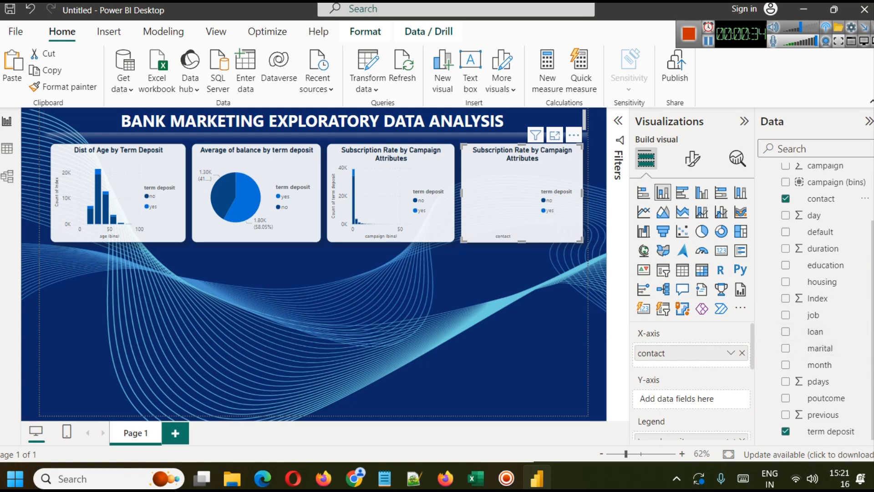
{"action": "left_click_drag", "start_coordinate": [821, 295], "coordinate": [691, 398]}
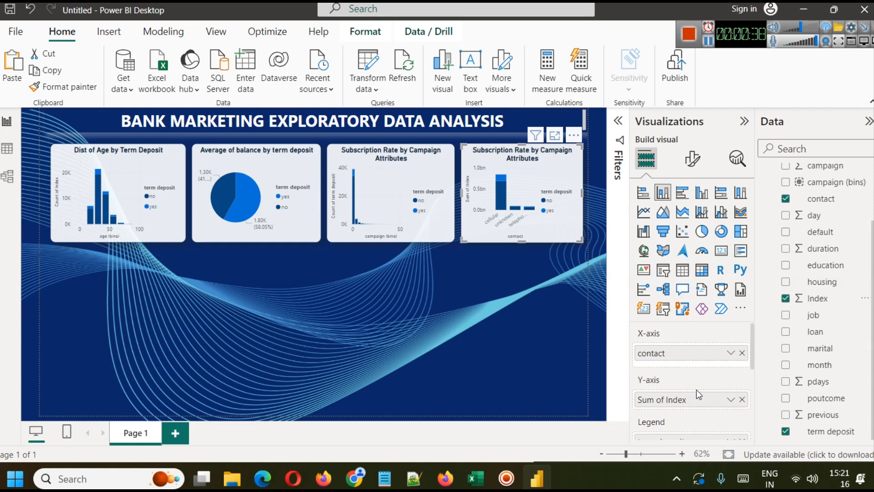
{"action": "left_click", "coordinate": [731, 400]}
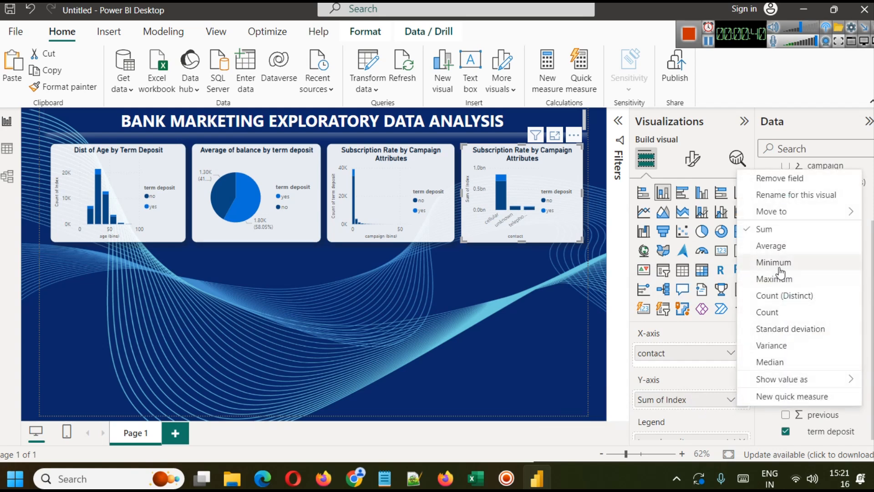
{"action": "left_click", "coordinate": [759, 315]}
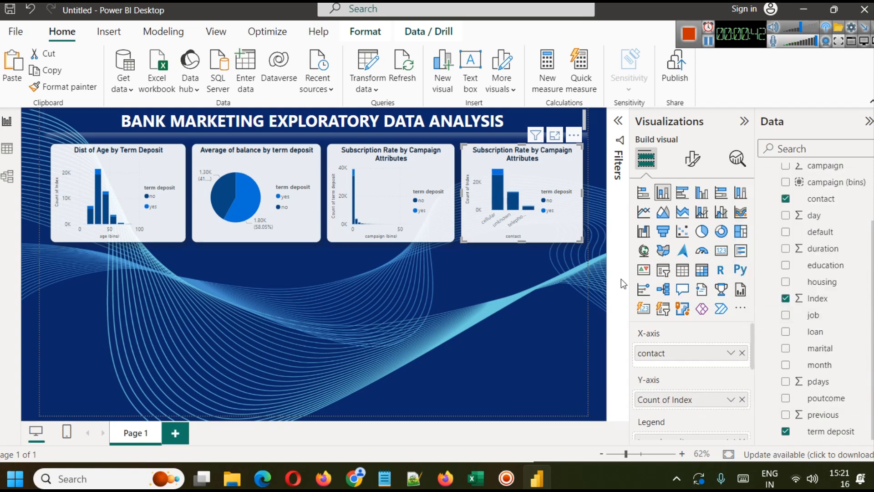
Step: Examine the term deposit split of each contact type in the enlarged contact chart, and return to the report
{"action": "left_click", "coordinate": [555, 135]}
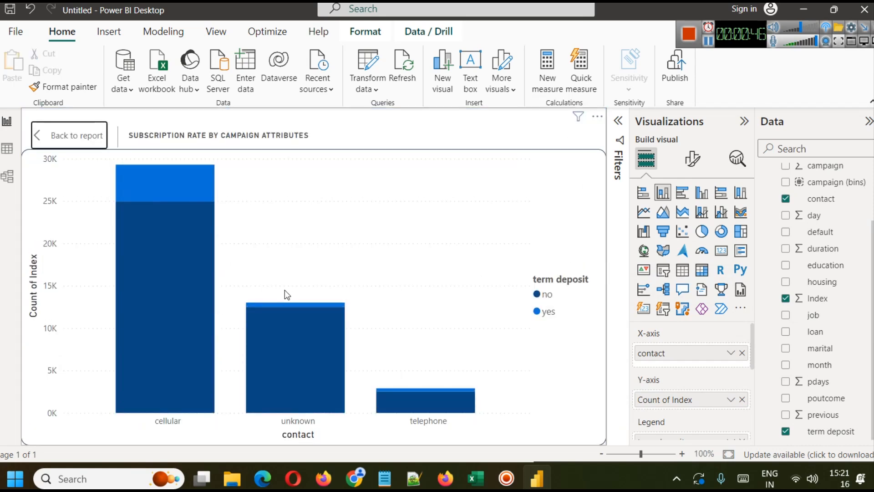
{"action": "mouse_move", "coordinate": [163, 246]}
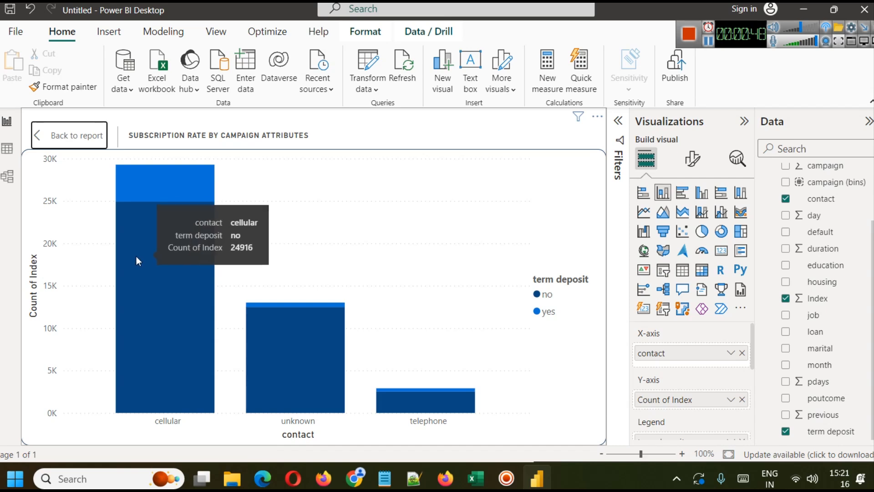
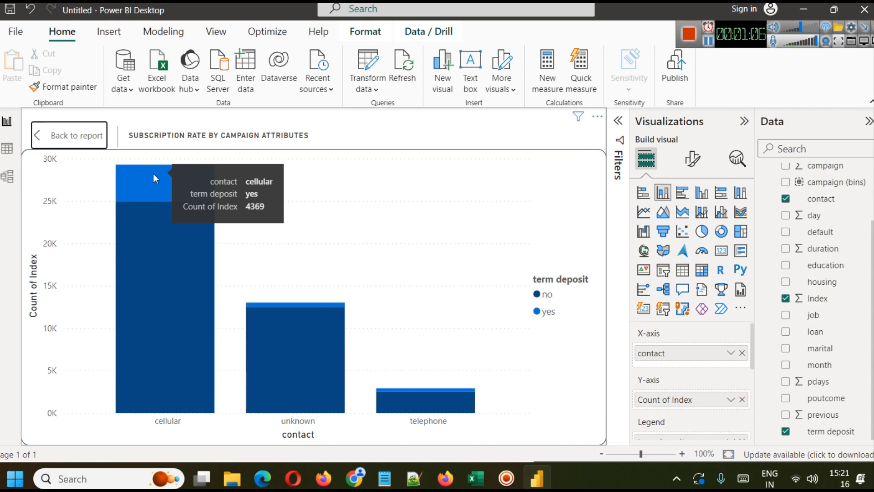
{"action": "left_click", "coordinate": [72, 133]}
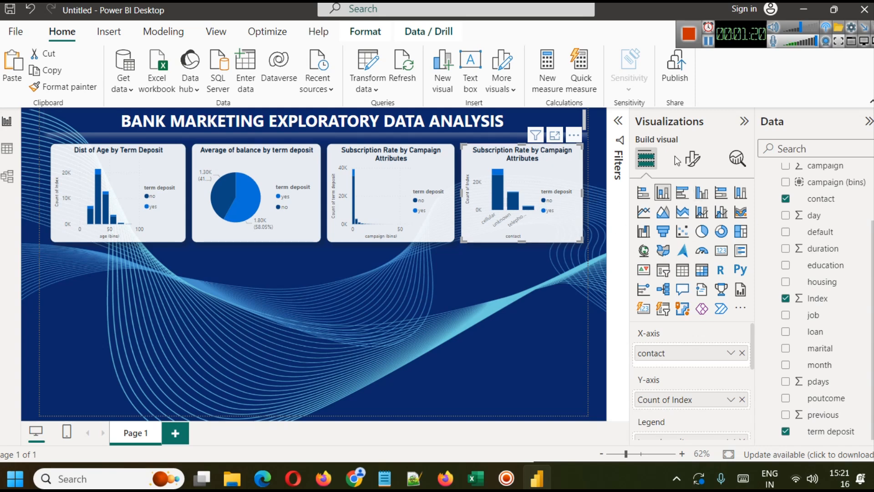
Step: Change the contact chart's title to "Subscription Rate by Contact Type"
{"action": "left_click", "coordinate": [692, 159]}
{"action": "left_click", "coordinate": [691, 222]}
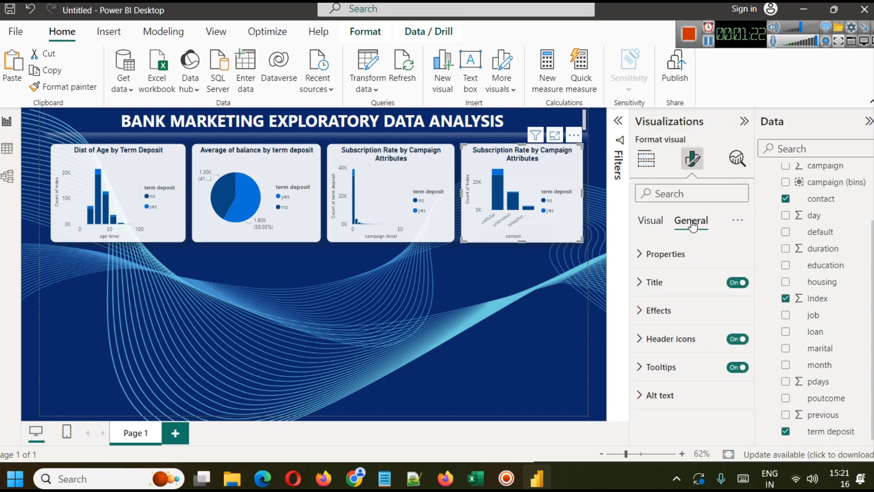
{"action": "left_click", "coordinate": [663, 282]}
{"action": "left_click", "coordinate": [709, 351]}
{"action": "key", "text": "Right"}
{"action": "key", "text": "Right"}
{"action": "key", "text": "Right"}
{"action": "key", "text": "Right"}
{"action": "key", "text": "Right"}
{"action": "key", "text": "Right"}
{"action": "key", "text": "Right"}
{"action": "key", "text": "Right"}
{"action": "key", "text": "Right"}
{"action": "key", "text": "Right"}
{"action": "key", "text": "Right"}
{"action": "key", "text": "Right"}
{"action": "key", "text": "Right"}
{"action": "key", "text": "Right"}
{"action": "key", "text": "Right"}
{"action": "key", "text": "Right"}
{"action": "key", "text": "Right"}
{"action": "key", "text": "Right"}
{"action": "key", "text": "Right"}
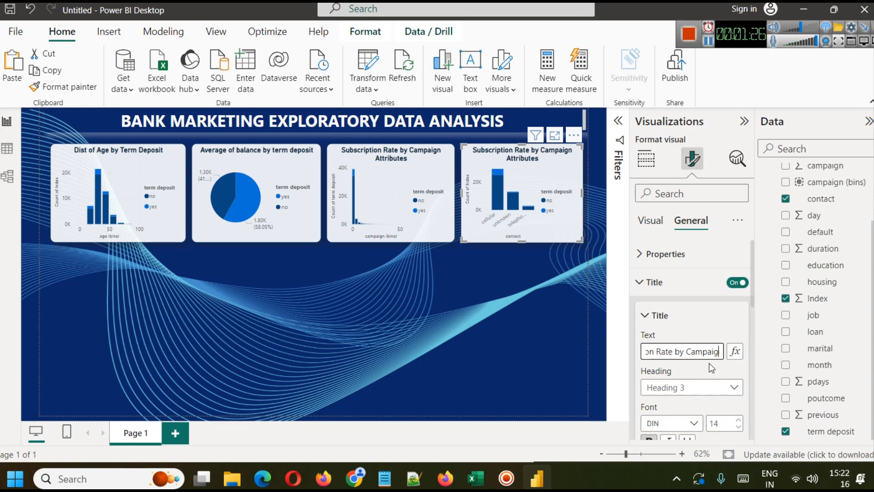
{"action": "key", "text": "Left"}
{"action": "key", "text": "Left"}
{"action": "key", "text": "Left"}
{"action": "key", "text": "Left"}
{"action": "key", "text": "Left"}
{"action": "key", "text": "Left"}
{"action": "key", "text": "Left"}
{"action": "key", "text": "Left"}
{"action": "key", "text": "Left"}
{"action": "key", "text": "Left"}
{"action": "key", "text": "Left"}
{"action": "key", "text": "Left"}
{"action": "key", "text": "Left"}
{"action": "key", "text": "Left"}
{"action": "key", "text": "Left"}
{"action": "key", "text": "Left"}
{"action": "key", "text": "Left"}
{"action": "key", "text": "Left"}
{"action": "key", "text": "Left"}
{"action": "key", "text": "Left"}
{"action": "key", "text": "shift+End"}
{"action": "key", "text": "Delete"}
{"action": "type", "text": "ontact"}
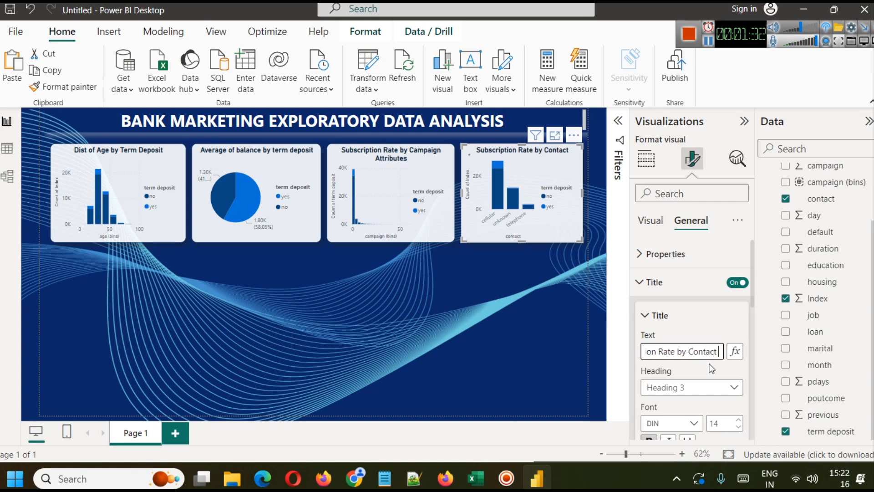
{"action": "type", "text": " Type"}
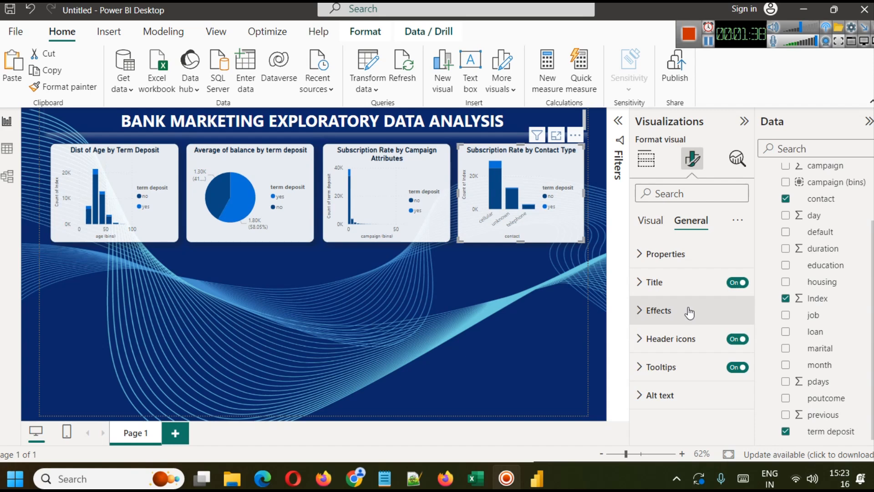
Step: Widen the Subscription Rate by Contact Type chart by a few pixels, and leave all charts deselected
{"action": "left_click", "coordinate": [677, 254]}
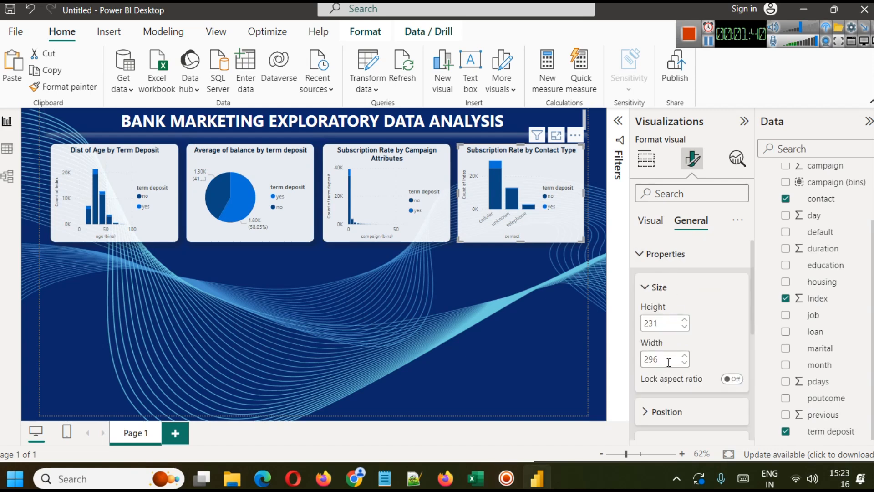
{"action": "left_click", "coordinate": [685, 356]}
{"action": "left_click", "coordinate": [684, 356]}
{"action": "left_click", "coordinate": [685, 355]}
{"action": "left_click", "coordinate": [685, 356]}
{"action": "left_click", "coordinate": [428, 283]}
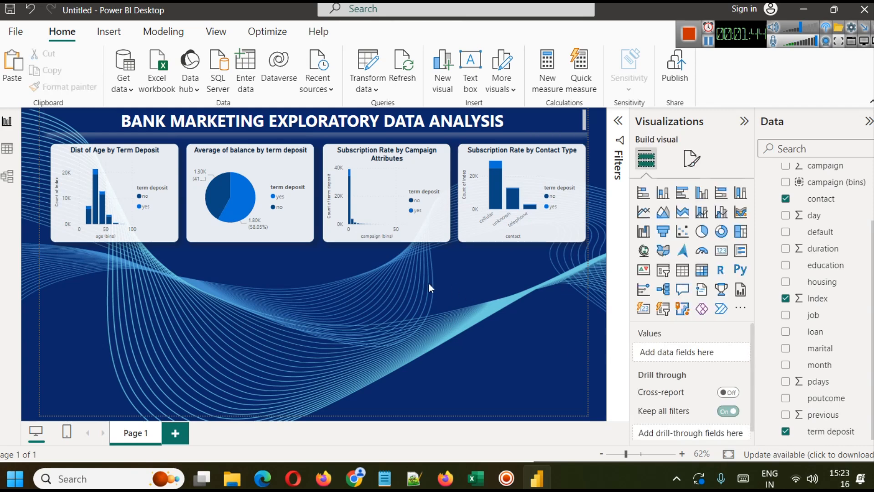
{"action": "left_click", "coordinate": [331, 161]}
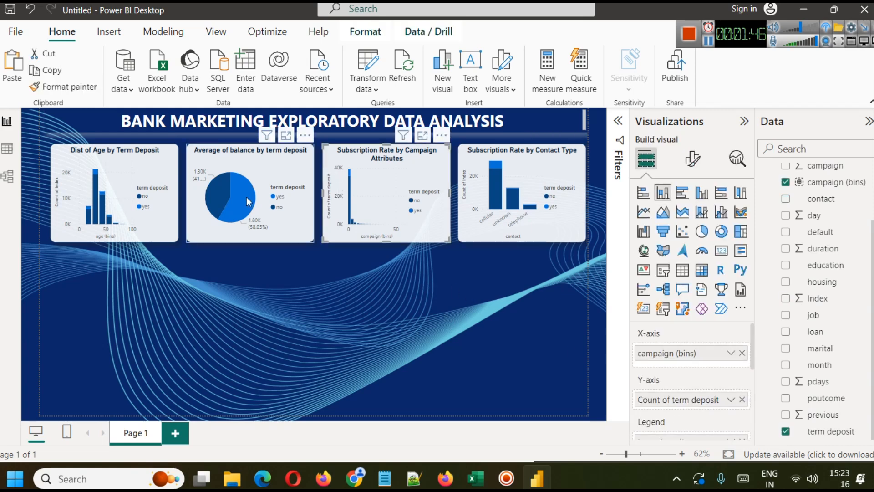
{"action": "left_click", "coordinate": [236, 319]}
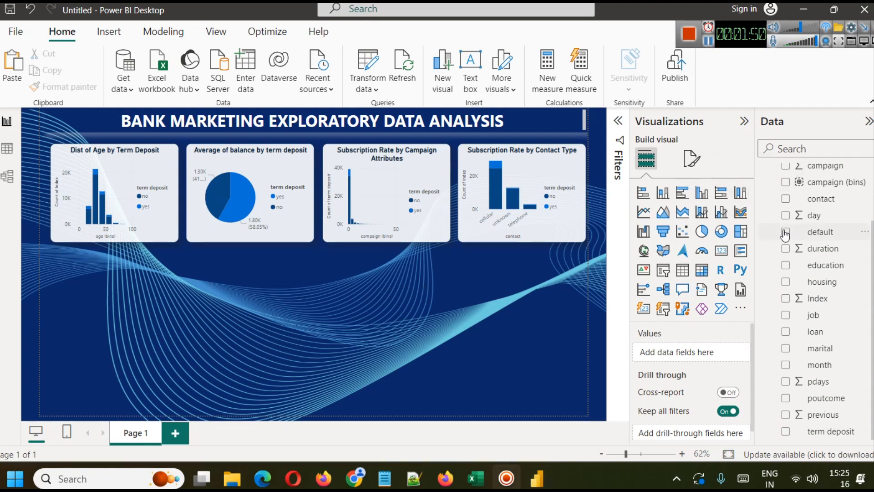
Step: Examine the day column in the data table and its description on the Kaggle dataset page in the browser, and return to the report
{"action": "left_click", "coordinate": [6, 148]}
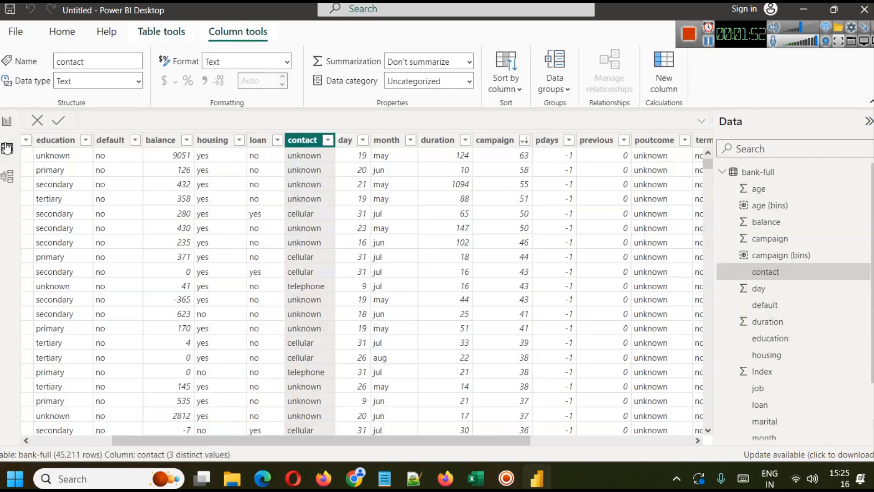
{"action": "left_click", "coordinate": [345, 141]}
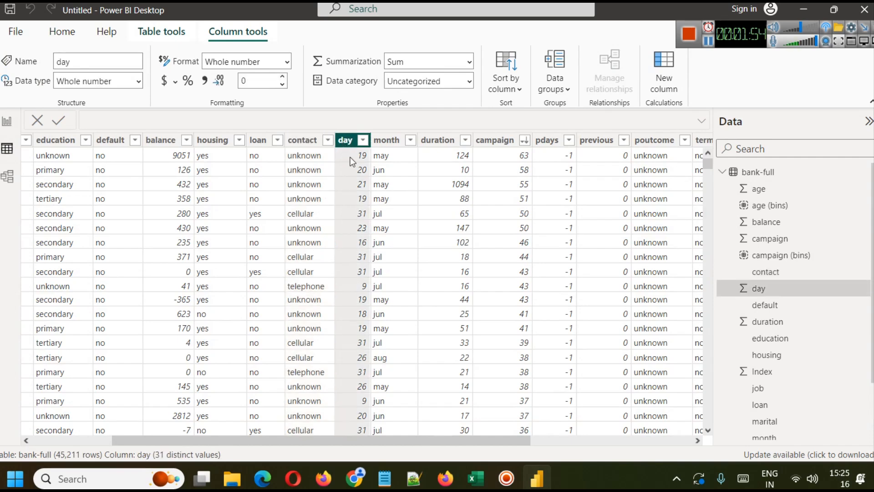
{"action": "scroll", "coordinate": [328, 245], "scroll_direction": "down", "scroll_amount": 15}
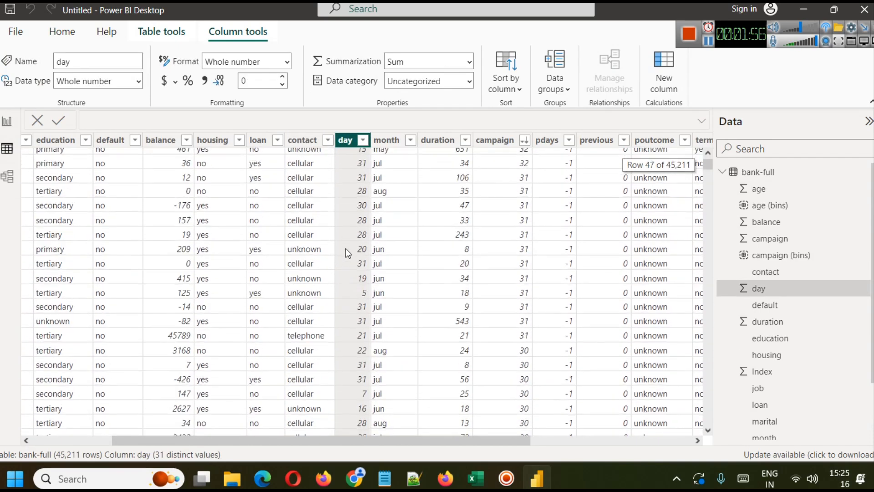
{"action": "scroll", "coordinate": [345, 248], "scroll_direction": "up", "scroll_amount": 15}
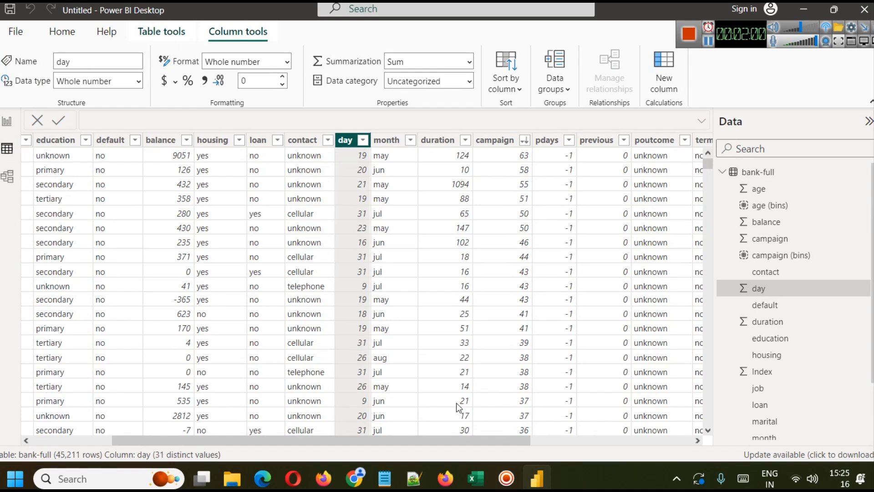
{"action": "left_click", "coordinate": [438, 475]}
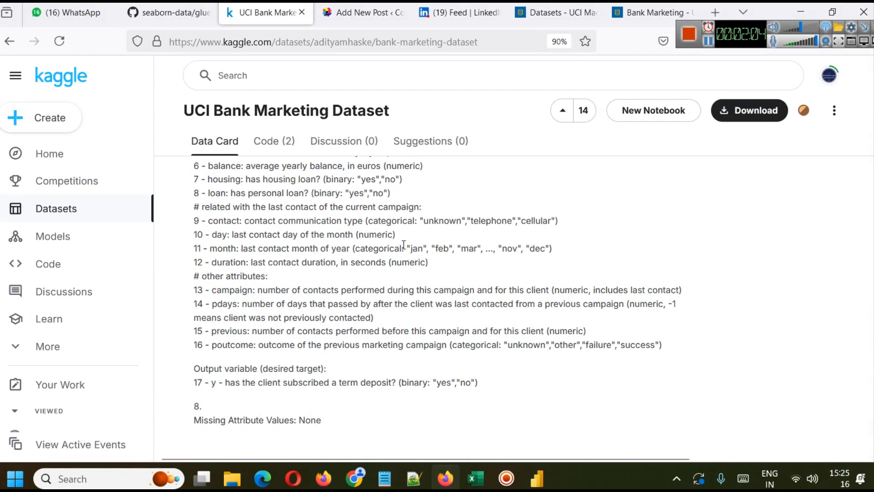
{"action": "left_click", "coordinate": [800, 9]}
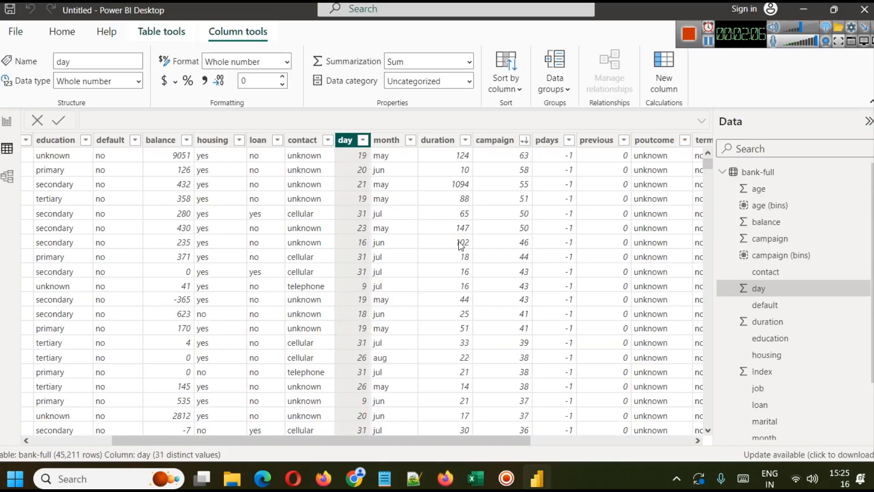
{"action": "left_click", "coordinate": [5, 119]}
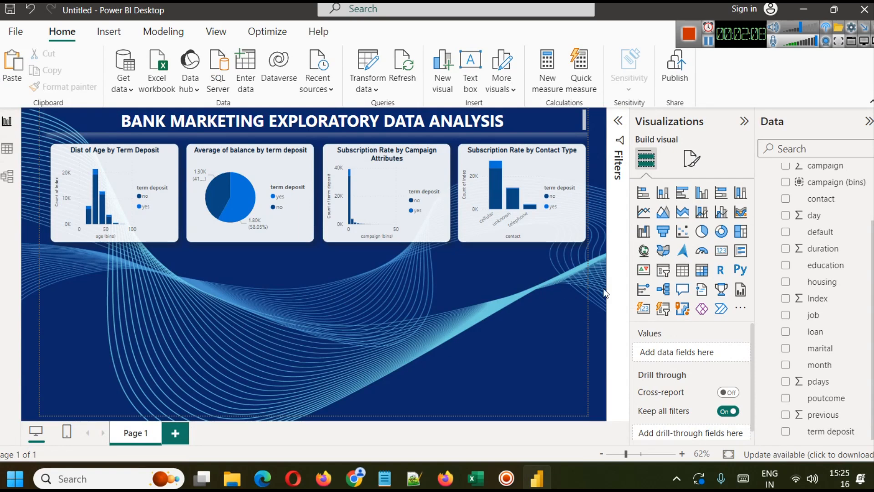
Step: Add an area chart below the age chart and copy the Dist of Age by Term Deposit chart's formatting onto it
{"action": "left_click", "coordinate": [665, 218]}
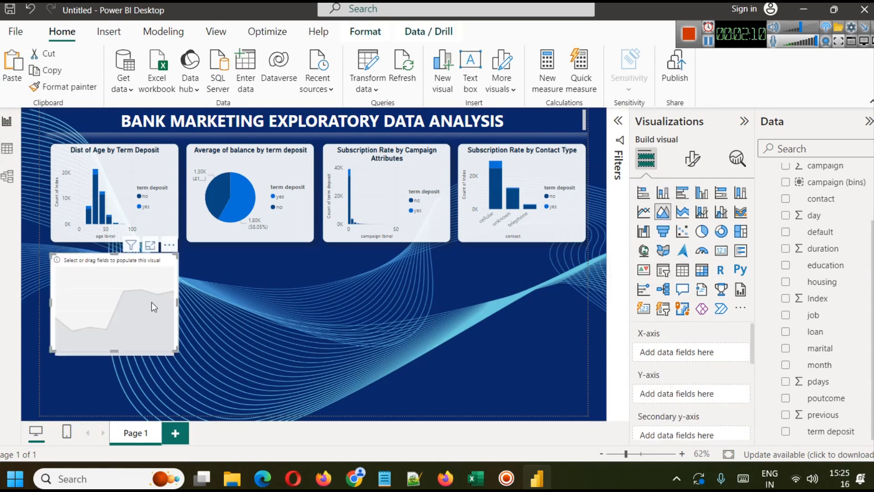
{"action": "left_click", "coordinate": [117, 175]}
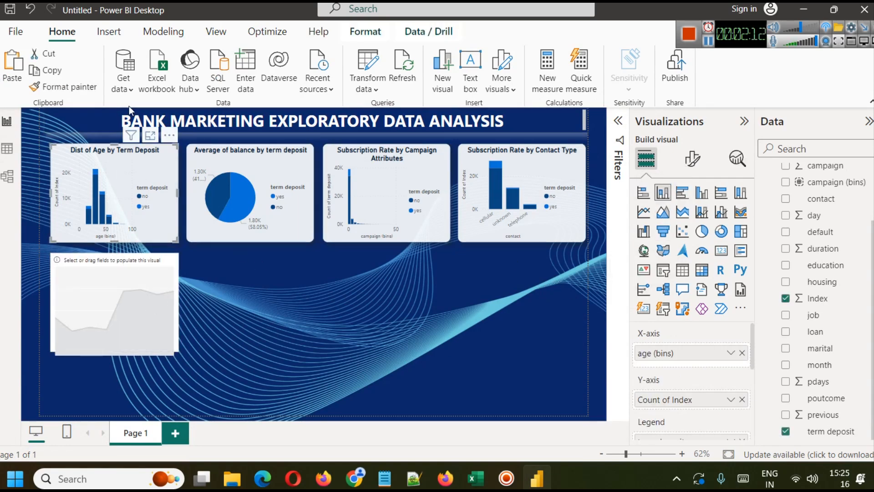
{"action": "left_click", "coordinate": [70, 89]}
{"action": "left_click", "coordinate": [95, 286]}
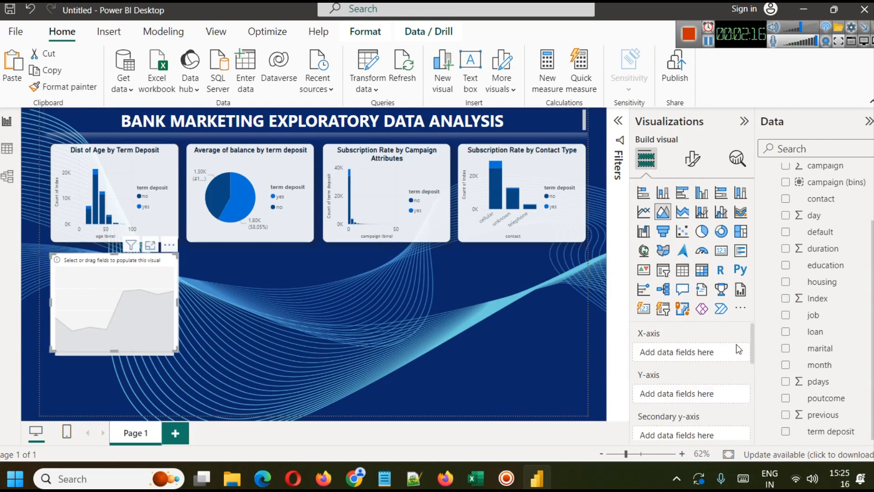
Step: Plot day on the new area chart's X-axis against Index on the Y-axis, summarized as Count
{"action": "left_click_drag", "start_coordinate": [815, 215], "coordinate": [710, 355]}
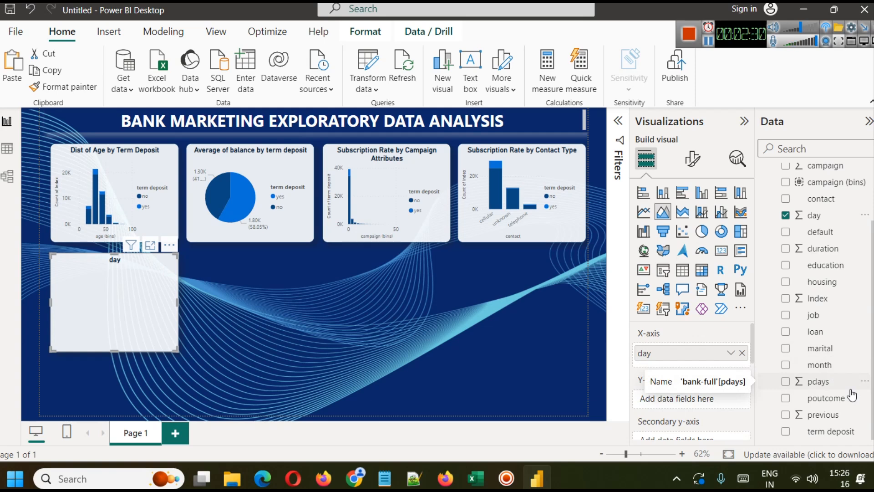
{"action": "left_click_drag", "start_coordinate": [820, 298], "coordinate": [686, 400]}
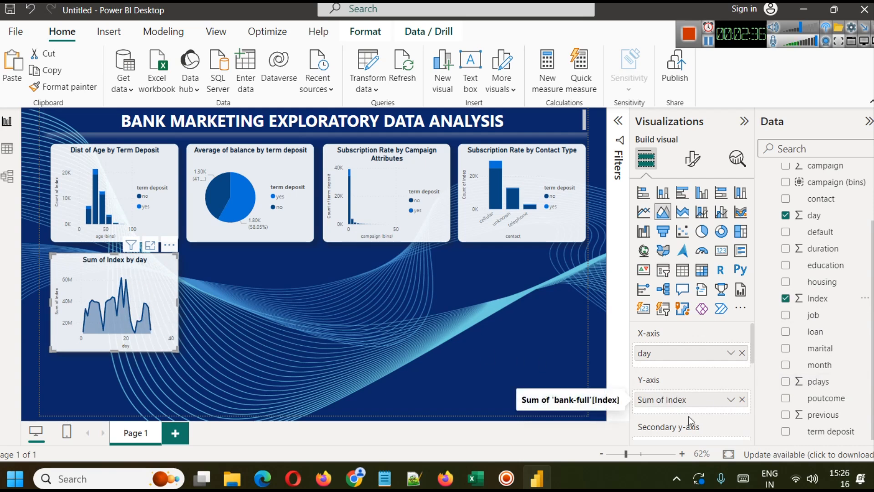
{"action": "left_click", "coordinate": [731, 399]}
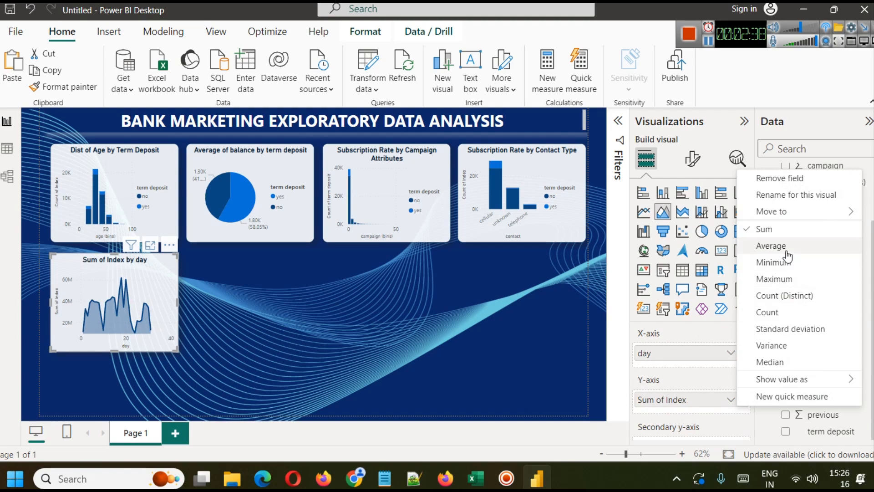
{"action": "left_click", "coordinate": [787, 249]}
{"action": "left_click", "coordinate": [731, 399]}
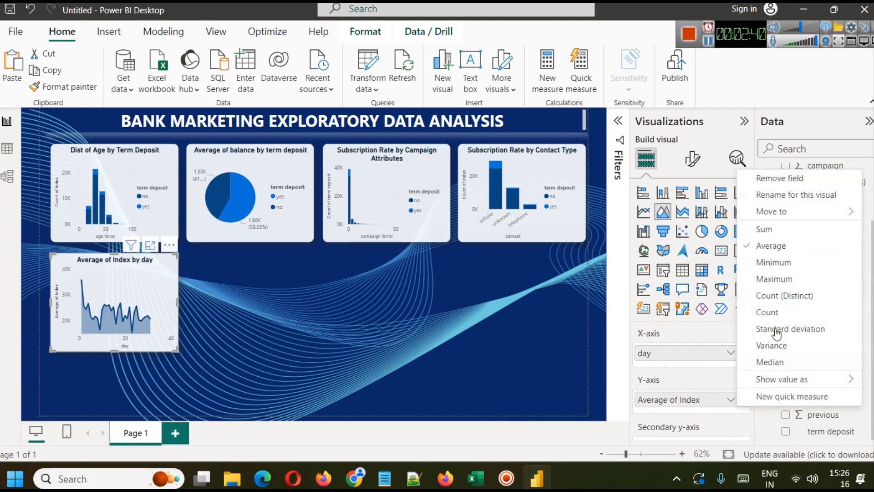
{"action": "left_click", "coordinate": [774, 312]}
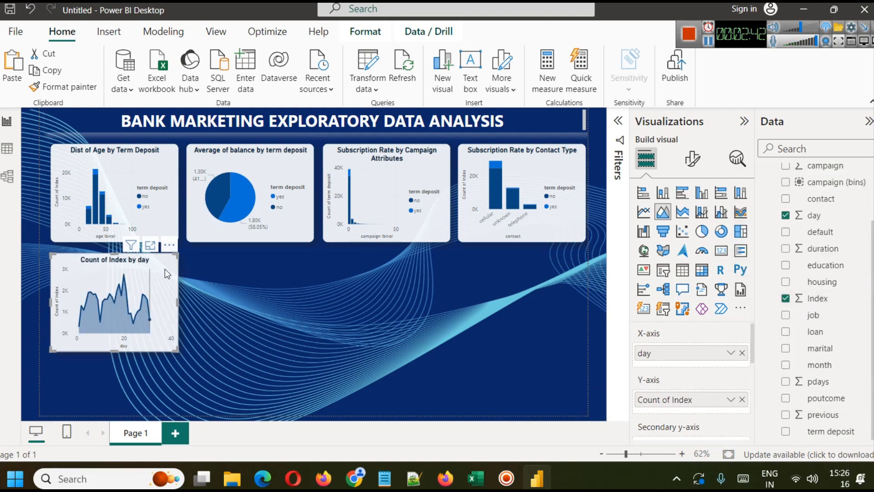
Step: Enlarge the Count of Index by day chart, examine the counts for individual days, and return to the report
{"action": "left_click", "coordinate": [151, 246]}
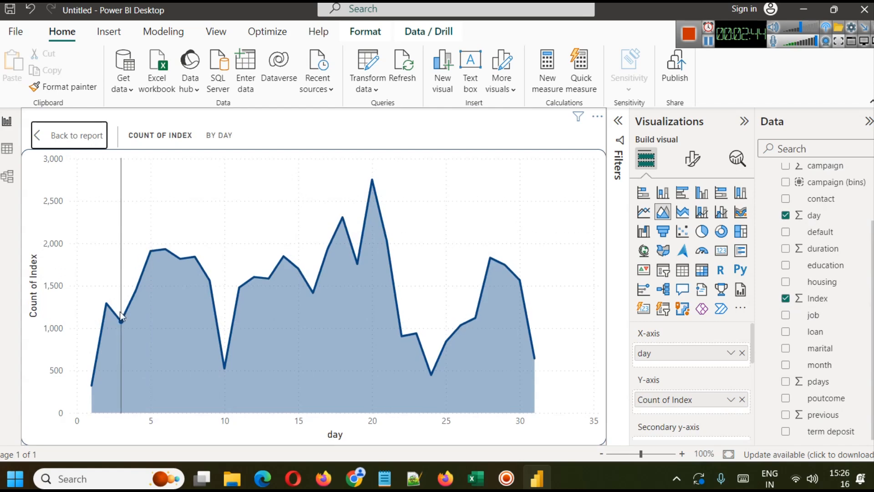
{"action": "mouse_move", "coordinate": [91, 351]}
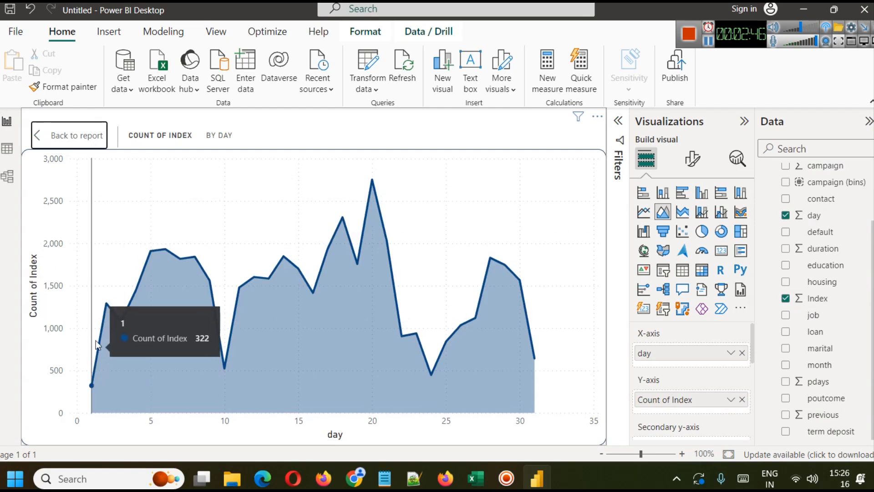
{"action": "mouse_move", "coordinate": [223, 375]}
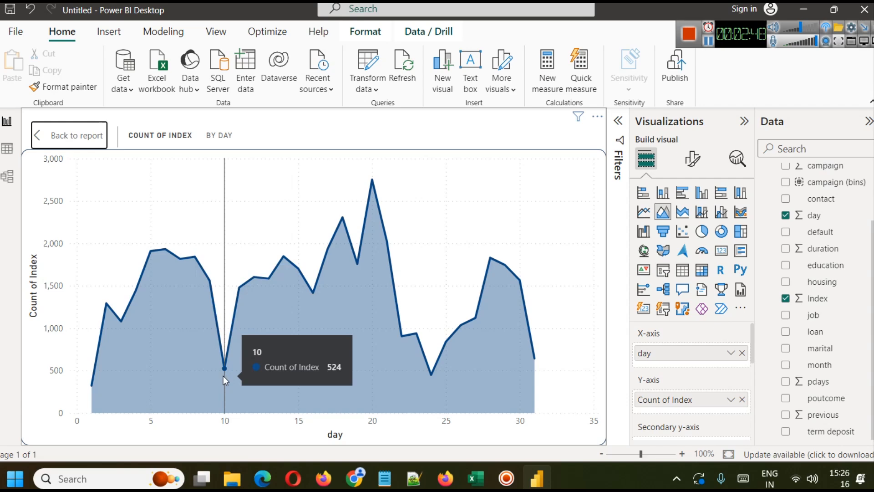
{"action": "mouse_move", "coordinate": [365, 261]}
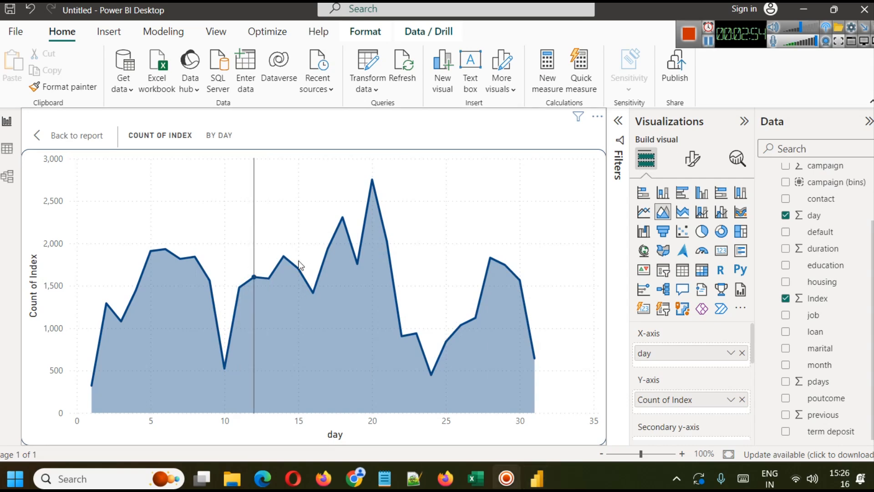
{"action": "mouse_move", "coordinate": [353, 199]}
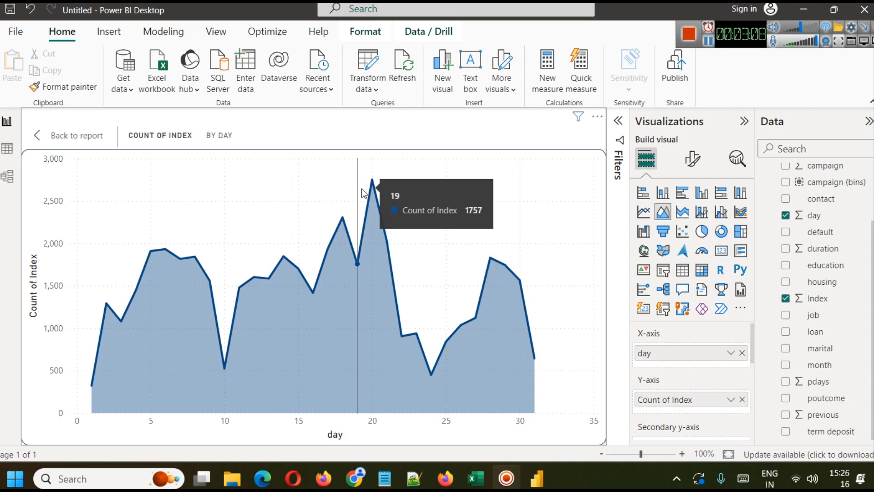
{"action": "left_click", "coordinate": [51, 135]}
Step: Widen the day chart to the balance chart's outer edge and split it by term deposit in the legend
{"action": "left_click_drag", "start_coordinate": [178, 301], "coordinate": [314, 303]}
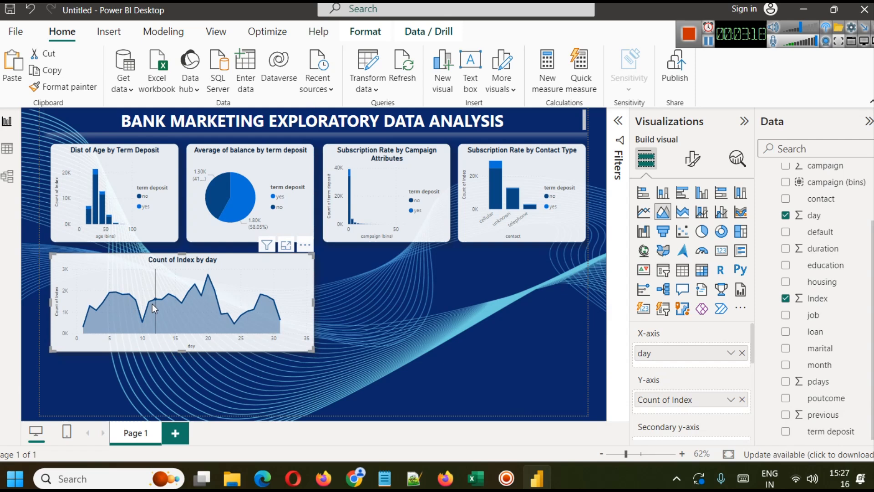
{"action": "scroll", "coordinate": [731, 368], "scroll_direction": "down", "scroll_amount": 2}
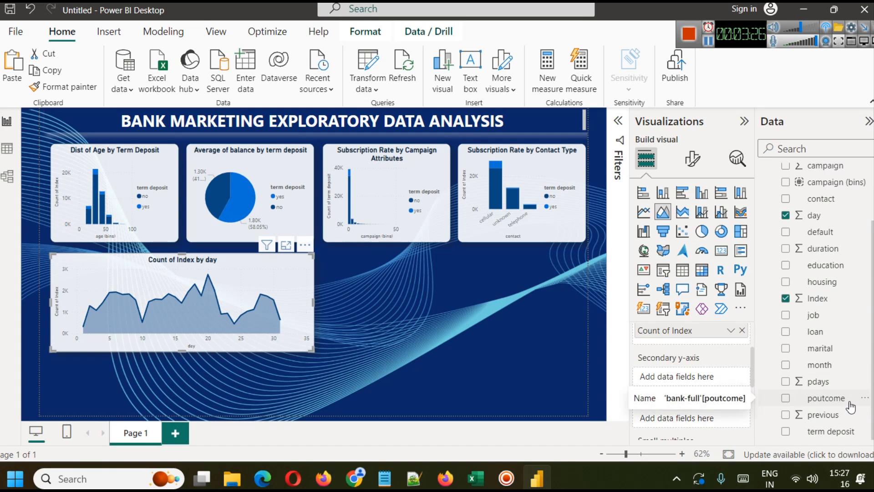
{"action": "left_click_drag", "start_coordinate": [824, 432], "coordinate": [685, 419]}
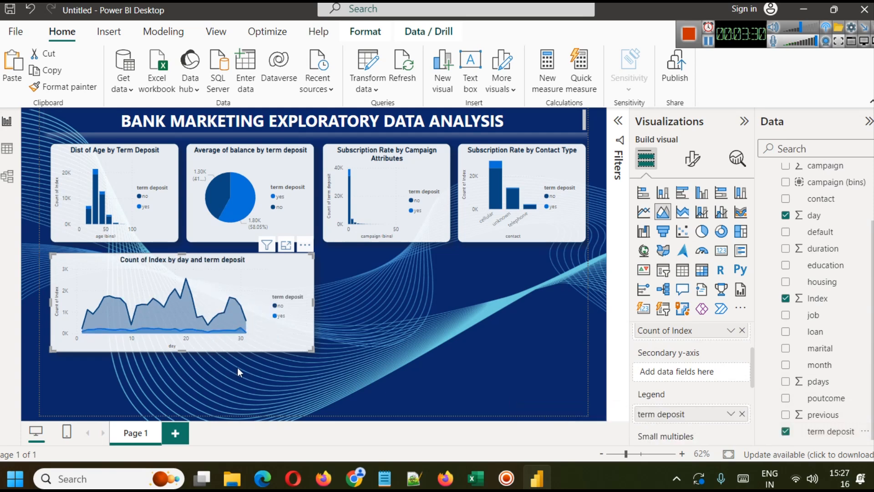
Step: Enlarge the day chart to compare its yes and no term deposit counts, and return to the report with nothing selected
{"action": "left_click", "coordinate": [286, 245]}
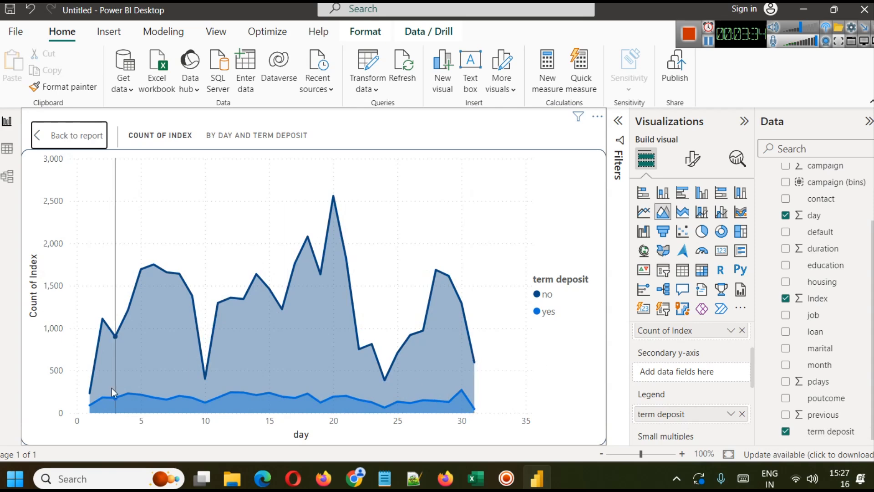
{"action": "mouse_move", "coordinate": [94, 404]}
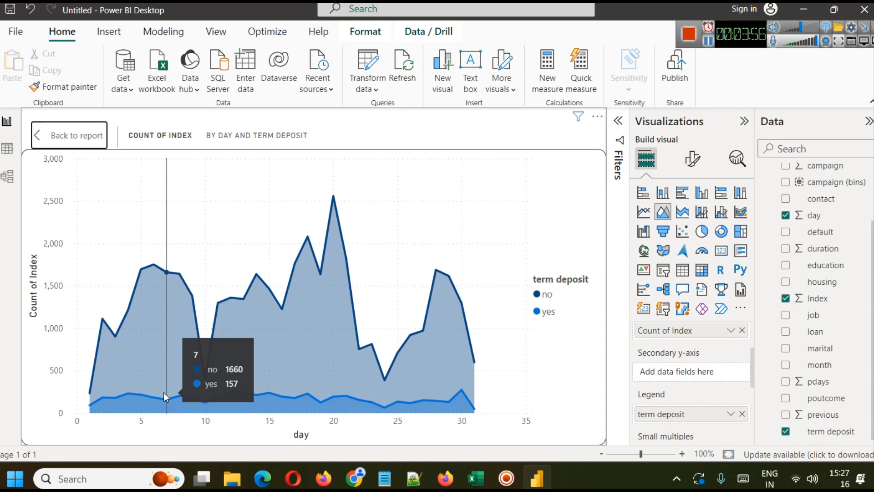
{"action": "left_click", "coordinate": [73, 127]}
{"action": "left_click", "coordinate": [413, 356]}
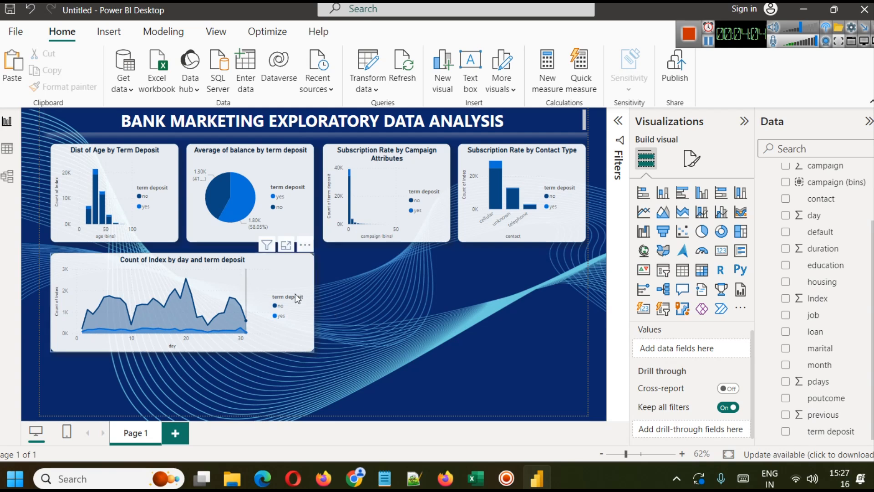
Step: Narrow the day and term deposit chart so it ends about midway under the balance chart, and deselect it
{"action": "left_click", "coordinate": [310, 300]}
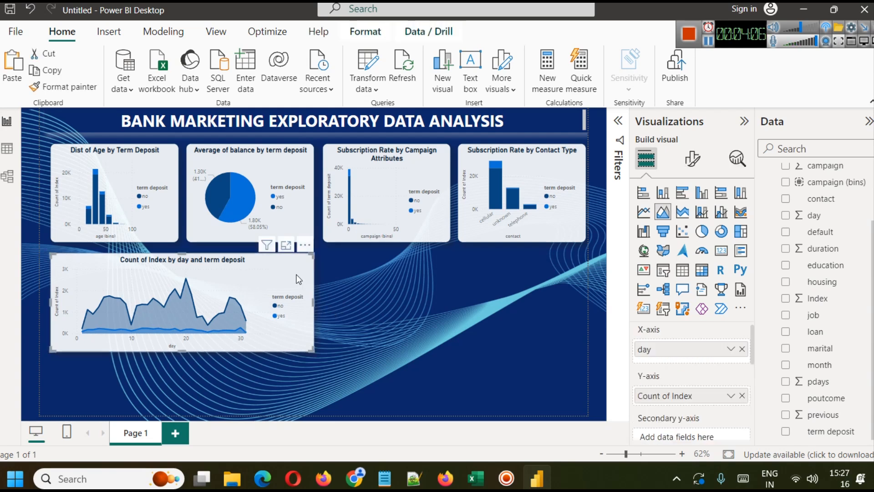
{"action": "left_click_drag", "start_coordinate": [314, 307], "coordinate": [254, 296]}
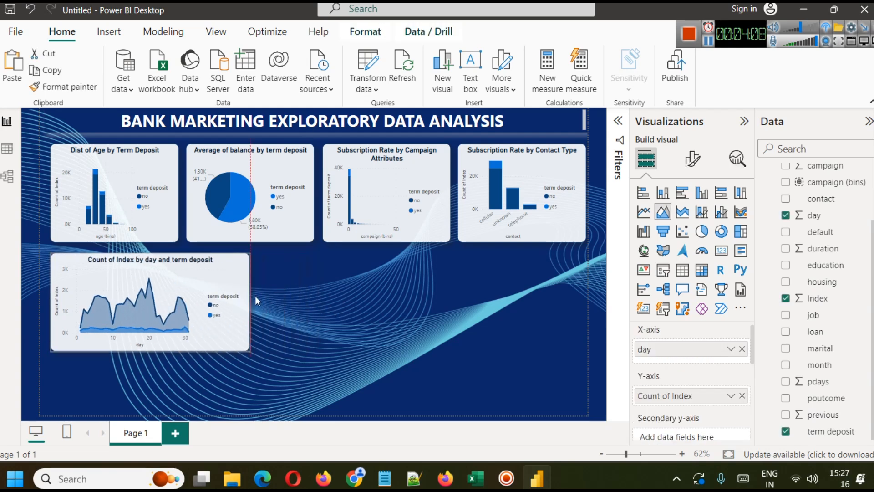
{"action": "left_click", "coordinate": [318, 305]}
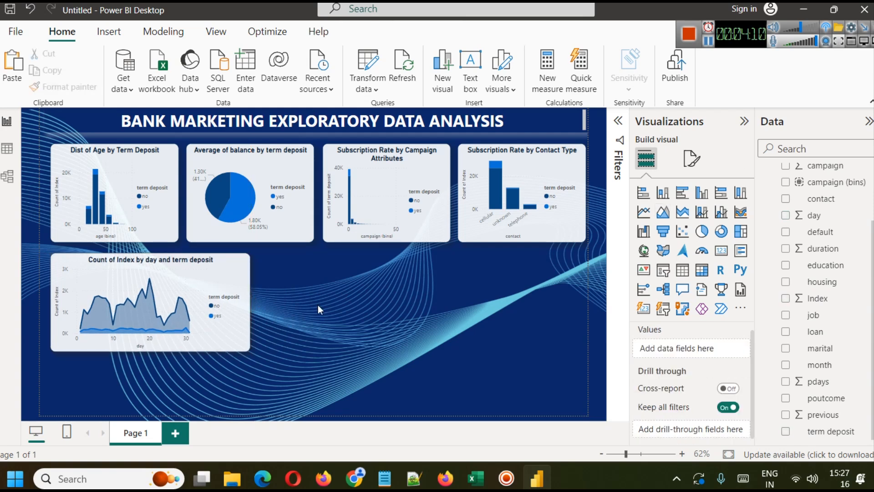
Step: Duplicate the day and term deposit chart and place the copy directly beside the original in the second row
{"action": "left_click", "coordinate": [86, 268]}
{"action": "key", "text": "ctrl+c"}
{"action": "key", "text": "ctrl+v"}
{"action": "left_click_drag", "start_coordinate": [86, 268], "coordinate": [335, 281]}
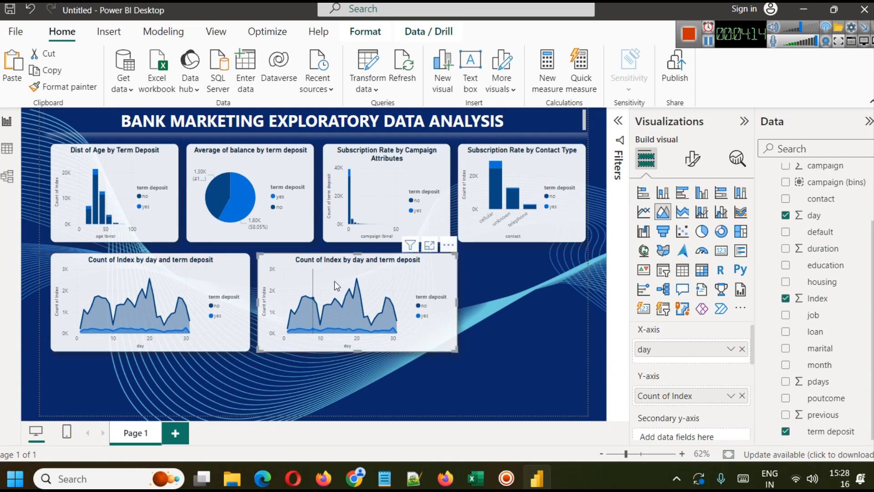
{"action": "left_click", "coordinate": [487, 328]}
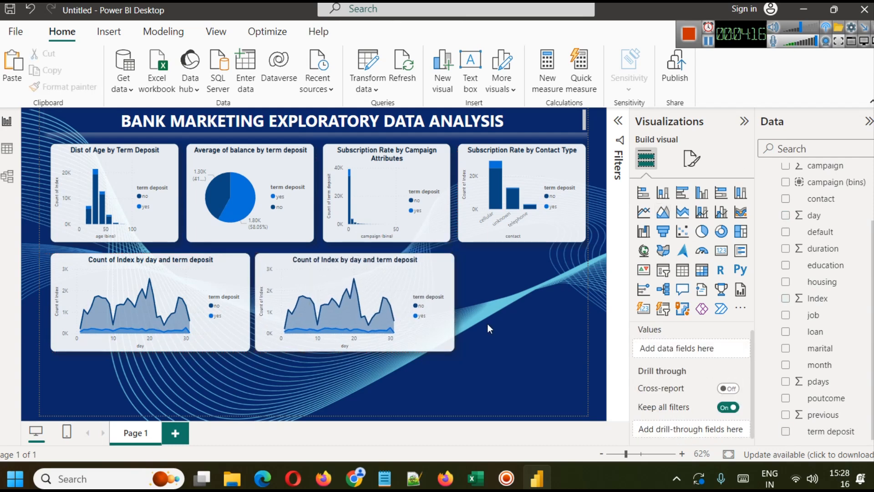
Step: Replace day with month on the duplicate area chart's X-axis, checking the columns in the data table
{"action": "left_click", "coordinate": [369, 271]}
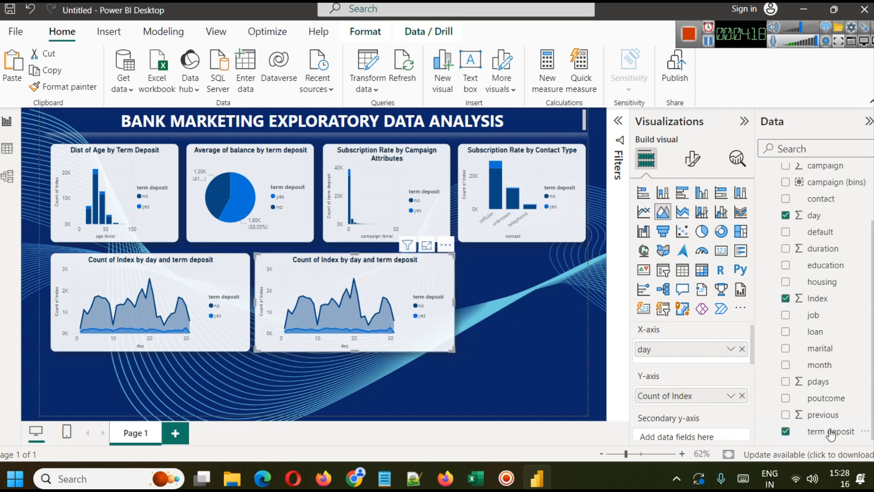
{"action": "left_click", "coordinate": [742, 349]}
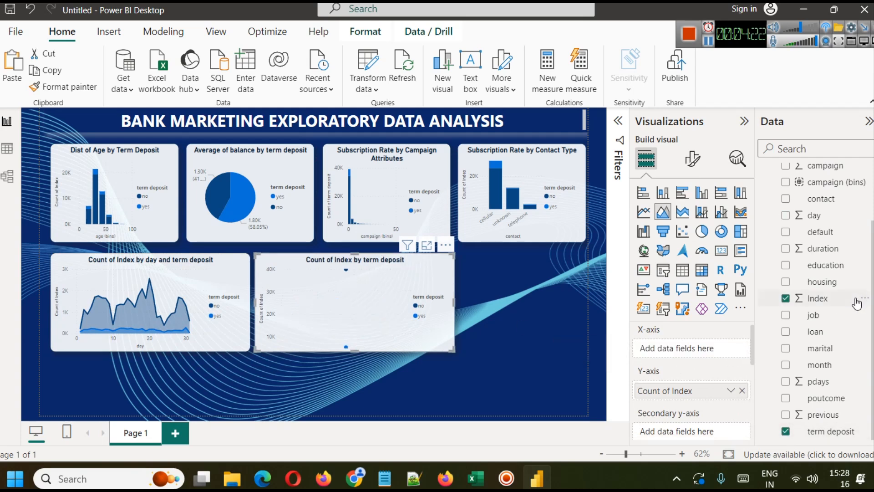
{"action": "scroll", "coordinate": [856, 301], "scroll_direction": "up", "scroll_amount": 3}
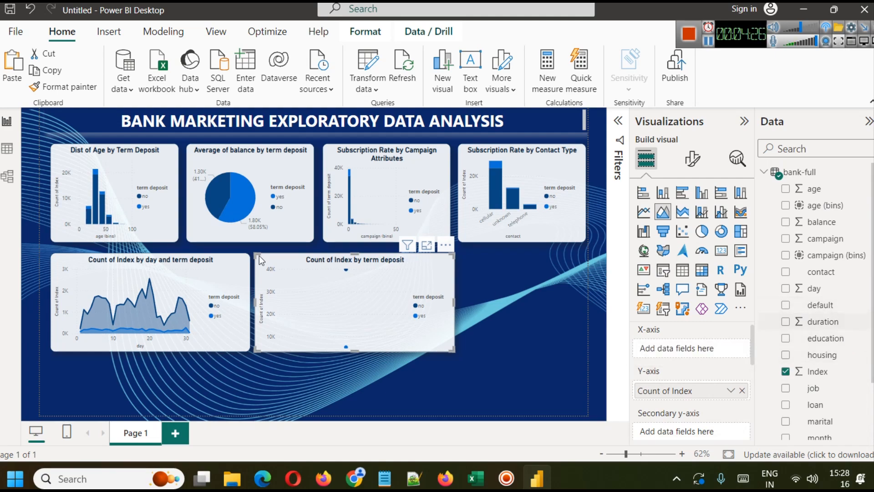
{"action": "left_click", "coordinate": [7, 149]}
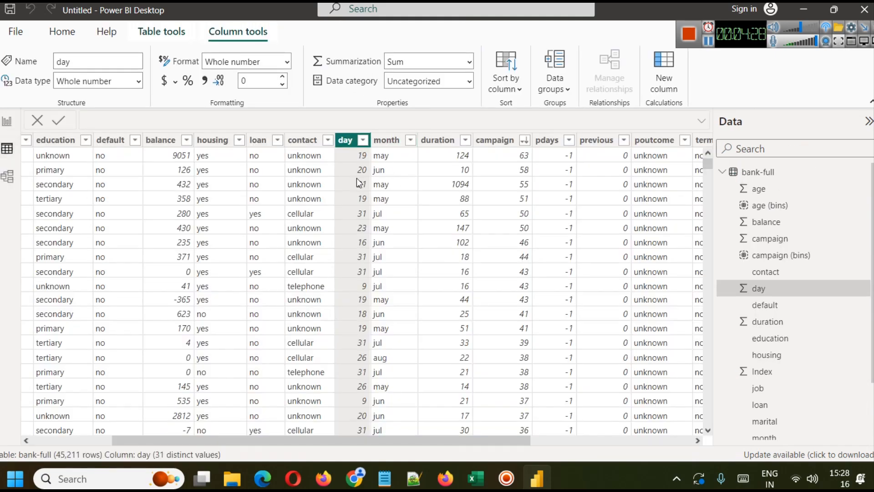
{"action": "left_click", "coordinate": [7, 121]}
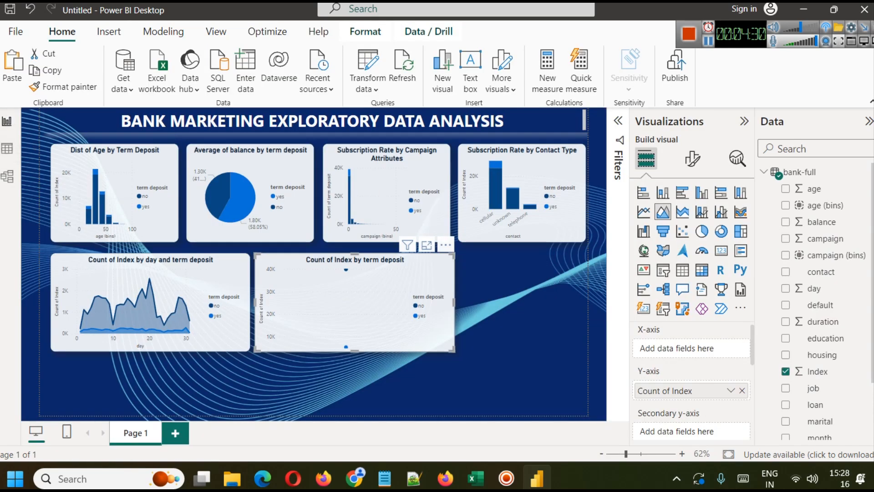
{"action": "scroll", "coordinate": [834, 315], "scroll_direction": "down", "scroll_amount": 3}
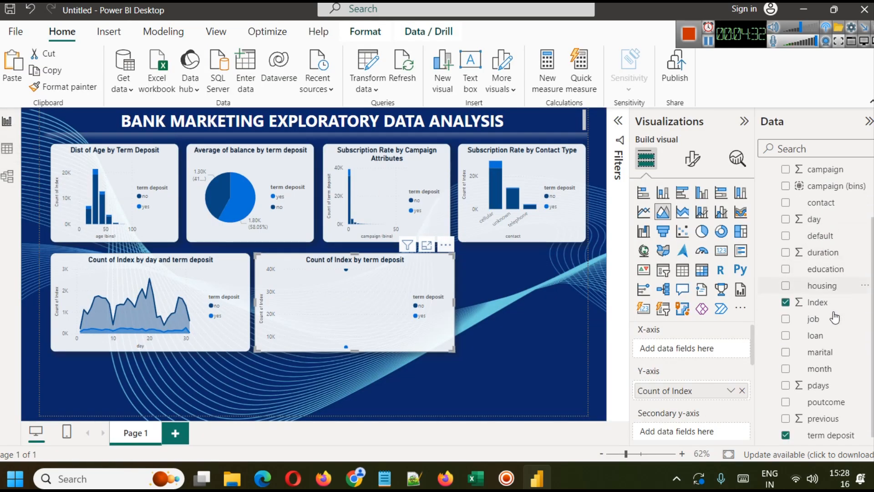
{"action": "left_click_drag", "start_coordinate": [826, 365], "coordinate": [674, 349]}
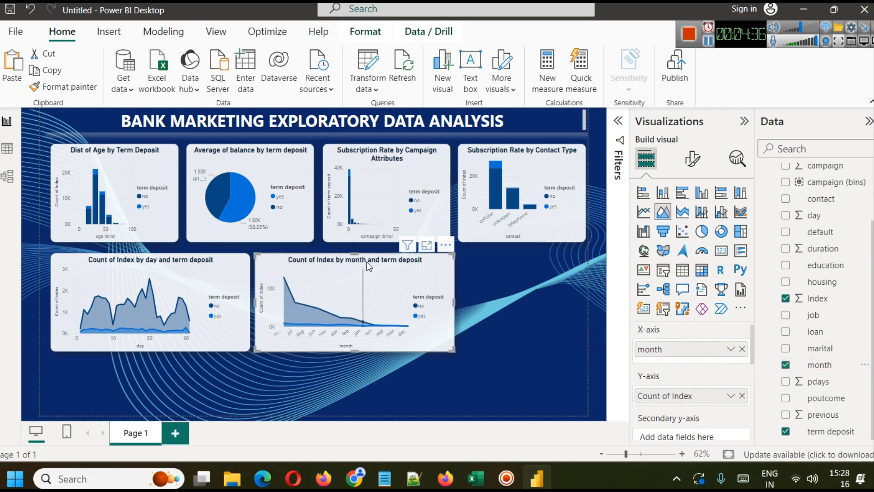
Step: Enlarge the month and term deposit chart, examine the monthly yes and no counts, and return to the report
{"action": "left_click", "coordinate": [426, 246]}
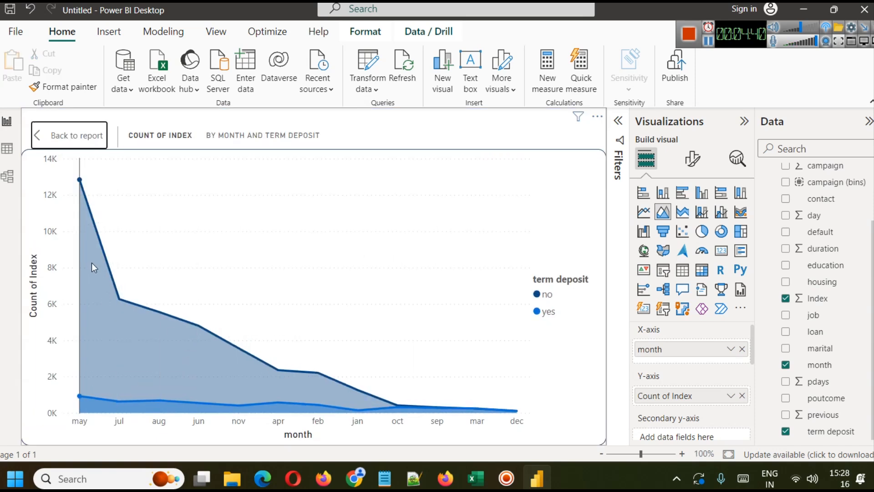
{"action": "mouse_move", "coordinate": [83, 236]}
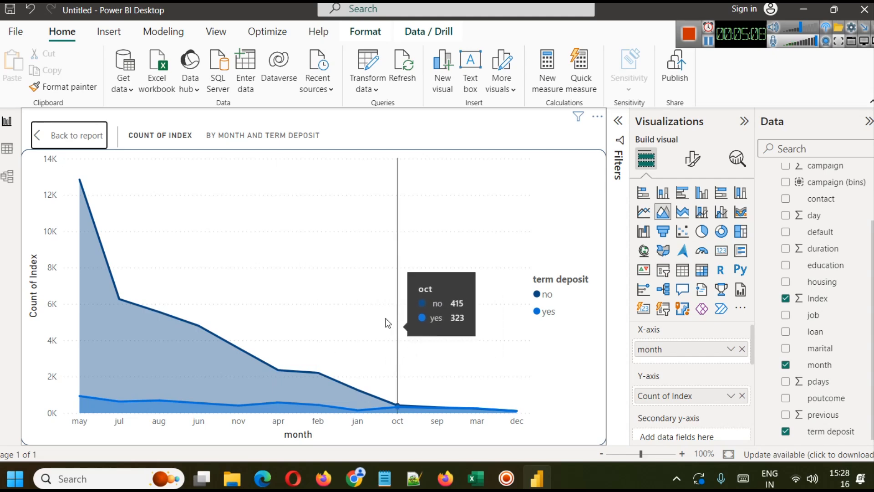
{"action": "left_click", "coordinate": [53, 143]}
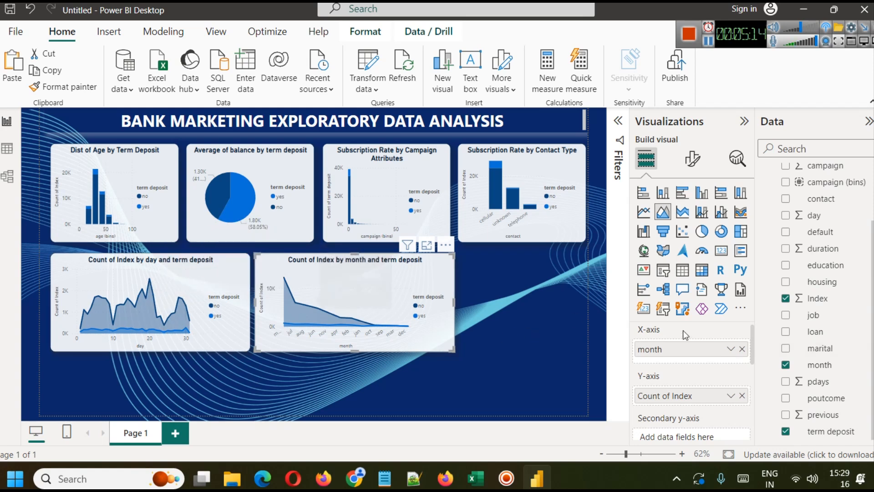
Step: Change the day chart's title to "Term Deposit By Day"
{"action": "left_click", "coordinate": [229, 284]}
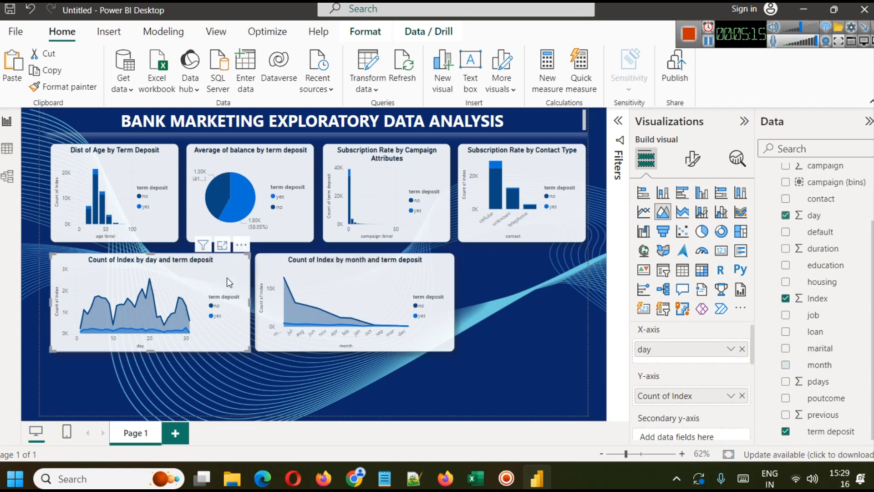
{"action": "left_click", "coordinate": [692, 158]}
{"action": "left_click", "coordinate": [698, 222]}
{"action": "left_click", "coordinate": [671, 281]}
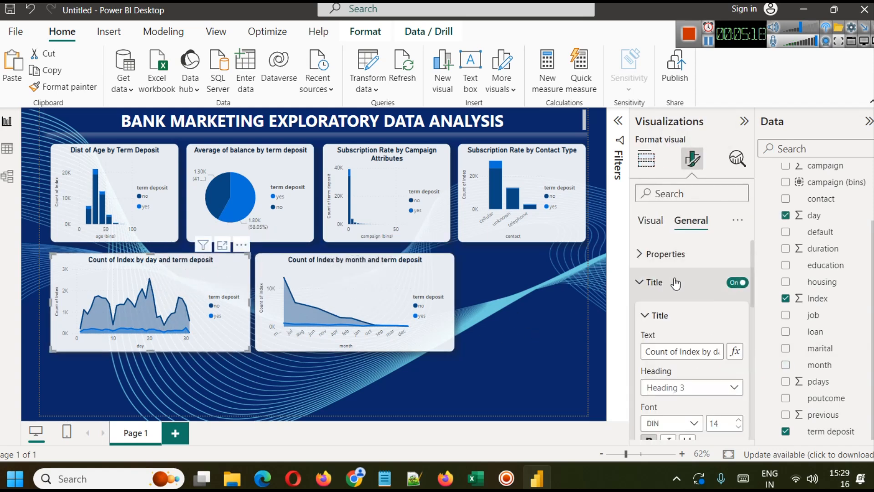
{"action": "left_click_drag", "start_coordinate": [701, 349], "coordinate": [600, 352]}
{"action": "key", "text": "BackSpace"}
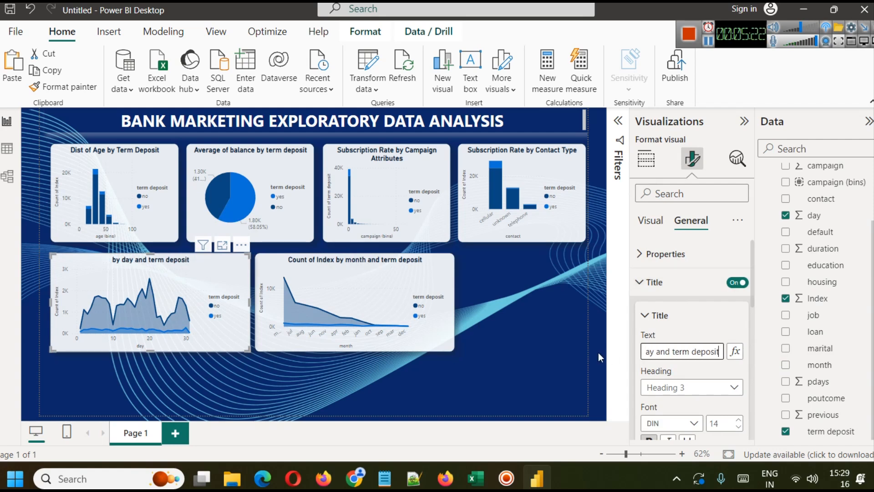
{"action": "left_click", "coordinate": [708, 43]}
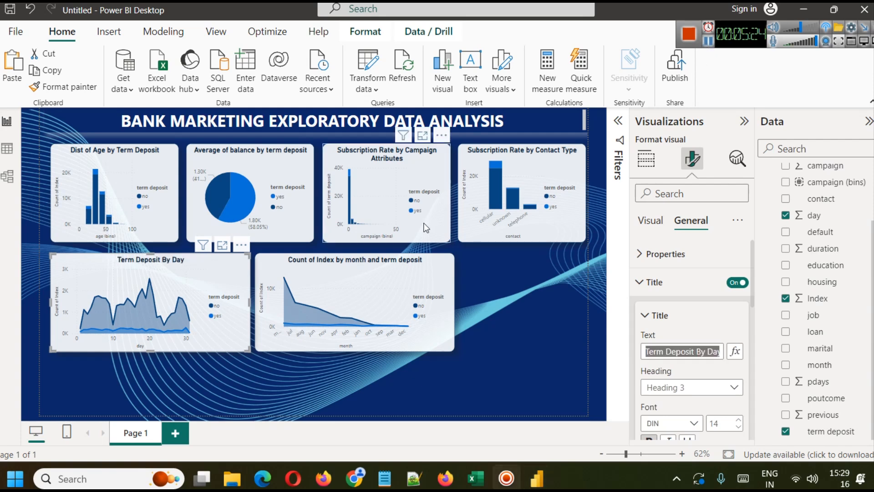
Step: Change the month chart's title to "Term Deposit By Month", reusing the day chart's title text
{"action": "left_click", "coordinate": [413, 266]}
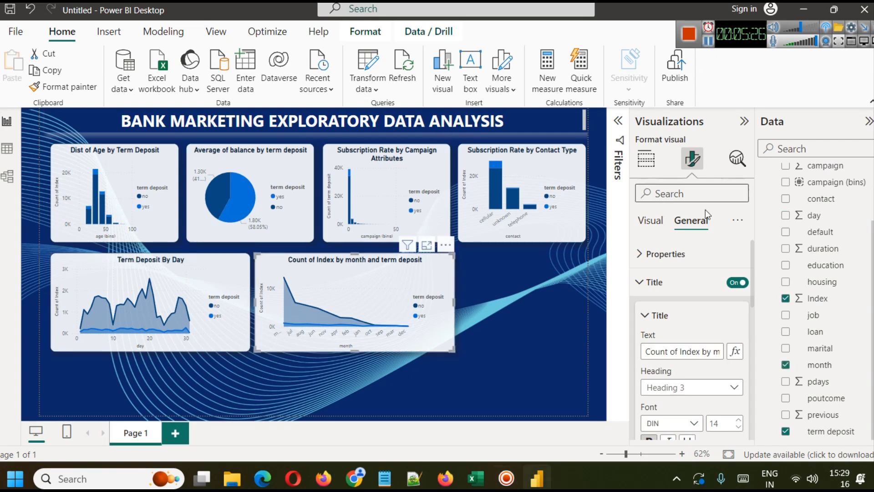
{"action": "triple_click", "coordinate": [694, 354]}
{"action": "key", "text": "ctrl+v"}
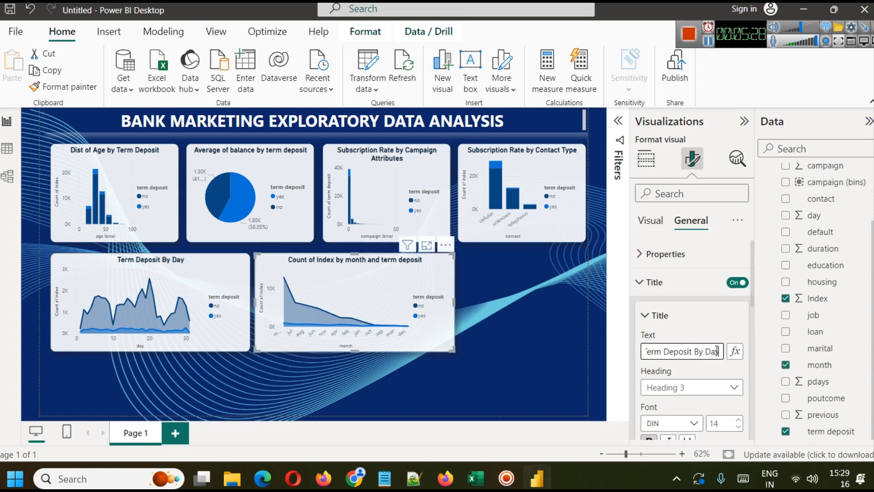
{"action": "type", "text": "Month"}
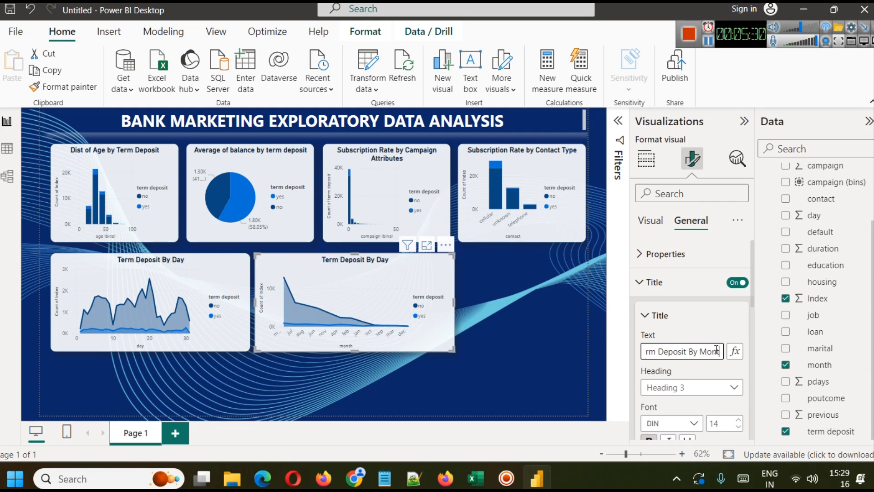
{"action": "left_click", "coordinate": [545, 288]}
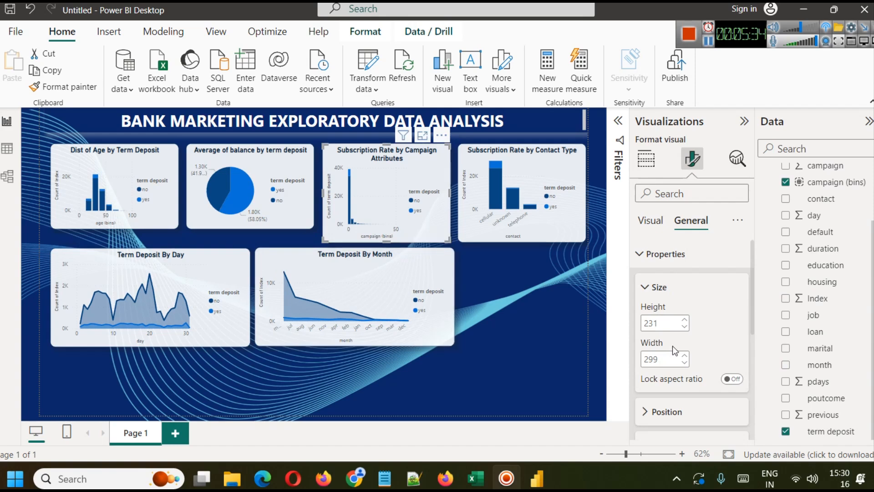
Step: Set the heights of the campaign attributes chart and the contact type chart to 200
{"action": "left_click", "coordinate": [657, 322]}
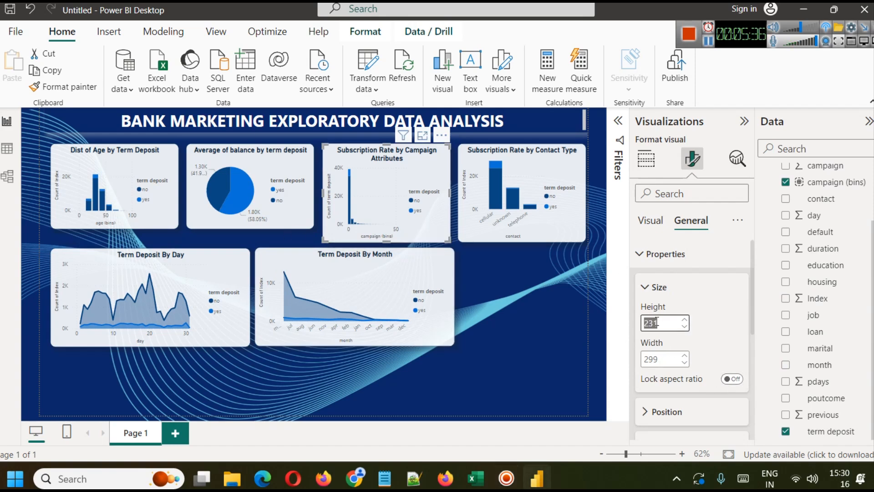
{"action": "key", "text": "Return"}
{"action": "left_click", "coordinate": [567, 188]}
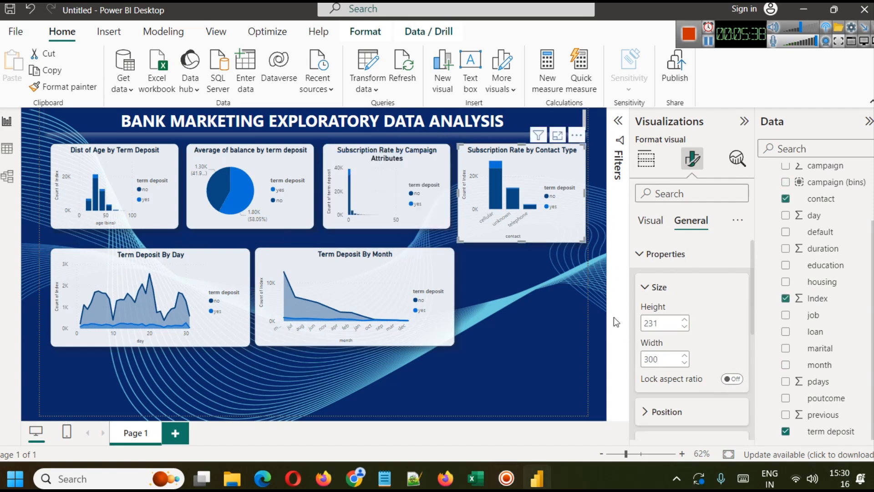
{"action": "left_click", "coordinate": [647, 322]}
{"action": "type", "text": "200"}
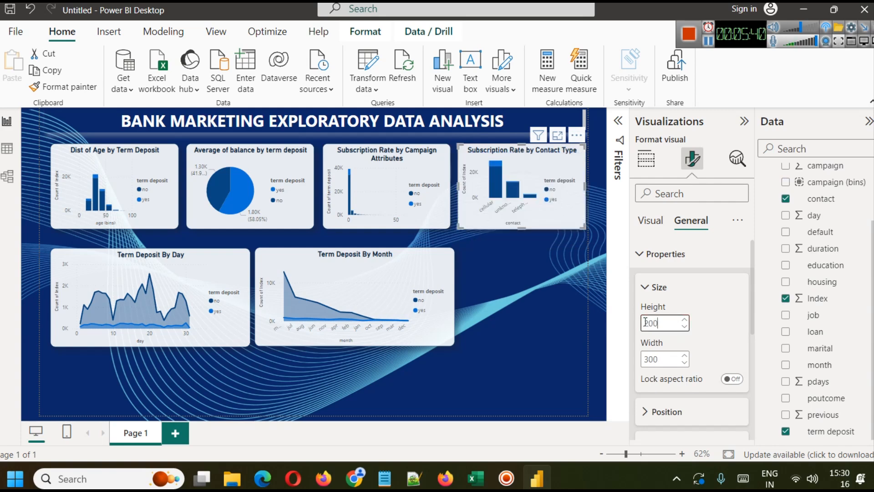
{"action": "left_click", "coordinate": [534, 297]}
Step: Set the height of the Term Deposit By Day chart to 200
{"action": "left_click", "coordinate": [95, 262]}
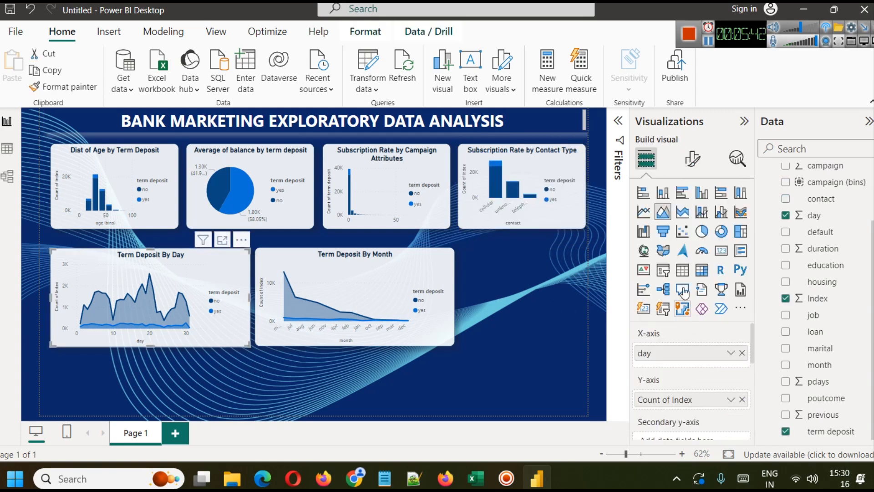
{"action": "left_click", "coordinate": [692, 158]}
{"action": "left_click", "coordinate": [700, 217]}
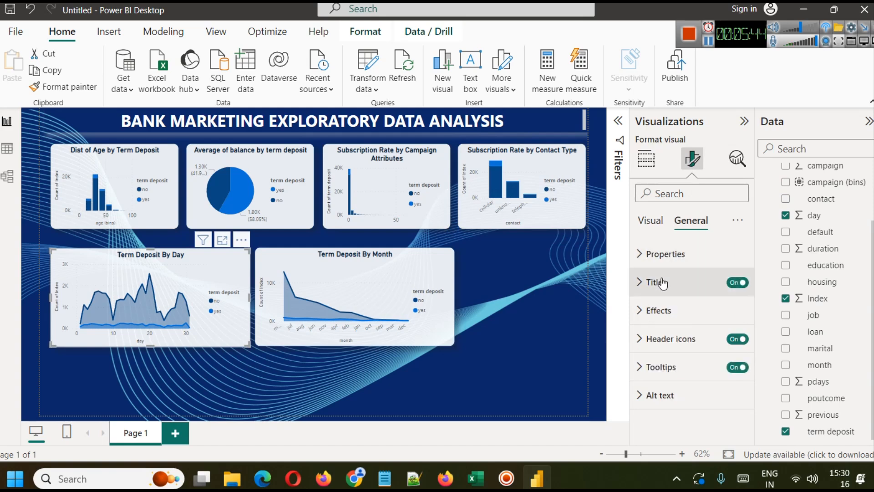
{"action": "left_click", "coordinate": [660, 254]}
{"action": "left_click", "coordinate": [665, 290]}
{"action": "left_click", "coordinate": [661, 325]}
{"action": "type", "text": "2"}
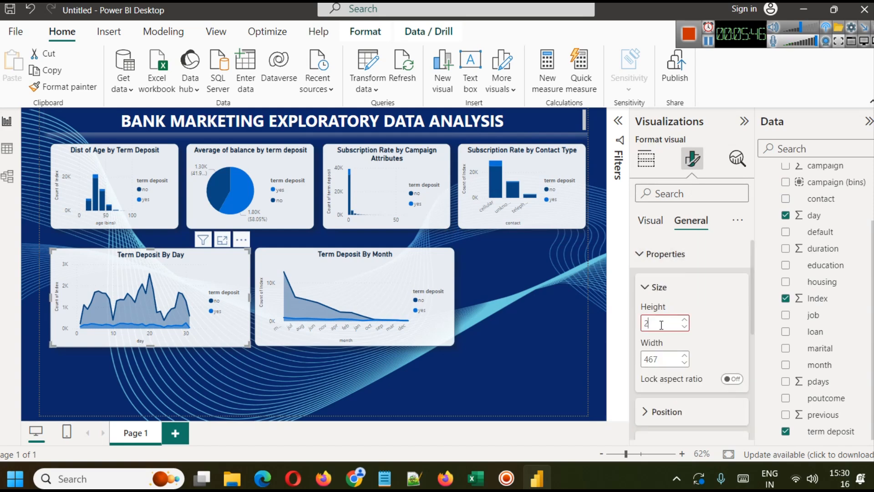
{"action": "type", "text": "00"}
{"action": "left_click", "coordinate": [709, 43]}
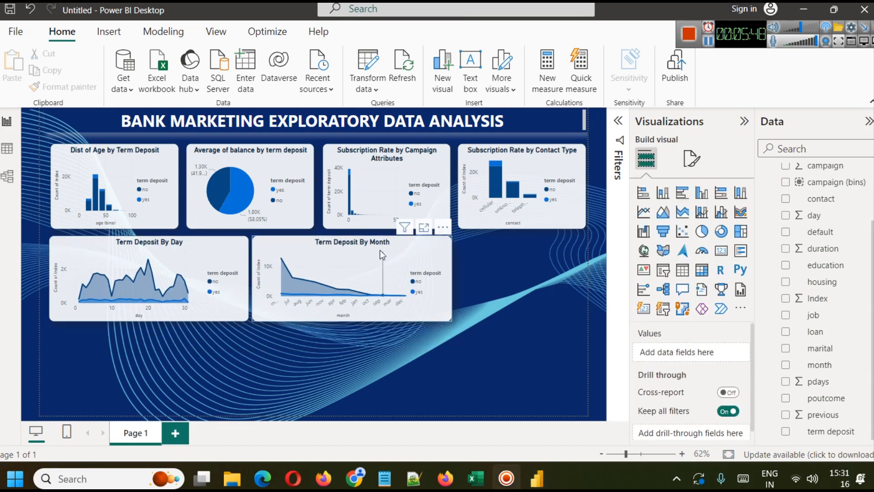
Step: Place a copy of the month chart at the end of the second row and narrow it to fit
{"action": "left_click_drag", "start_coordinate": [369, 282], "coordinate": [503, 282]}
{"action": "left_click_drag", "start_coordinate": [386, 286], "coordinate": [458, 282]}
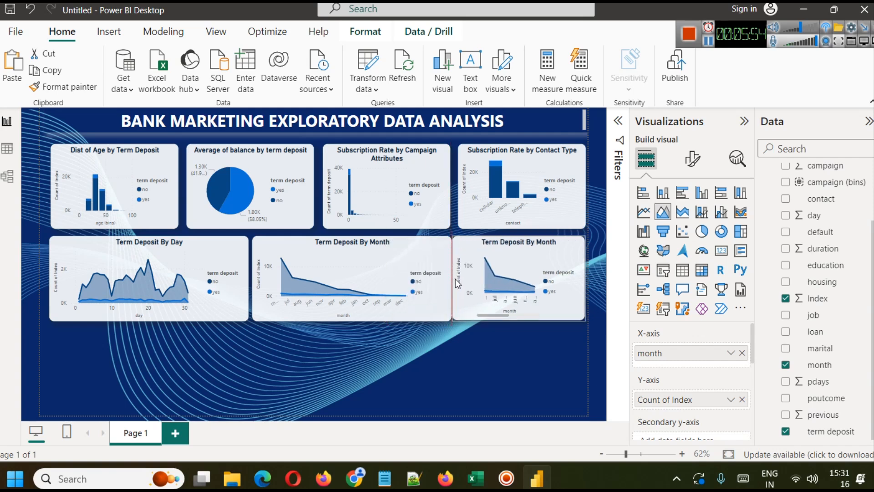
{"action": "left_click", "coordinate": [517, 366]}
Step: Replace month with duration on the copied area chart's X-axis
{"action": "left_click", "coordinate": [532, 263]}
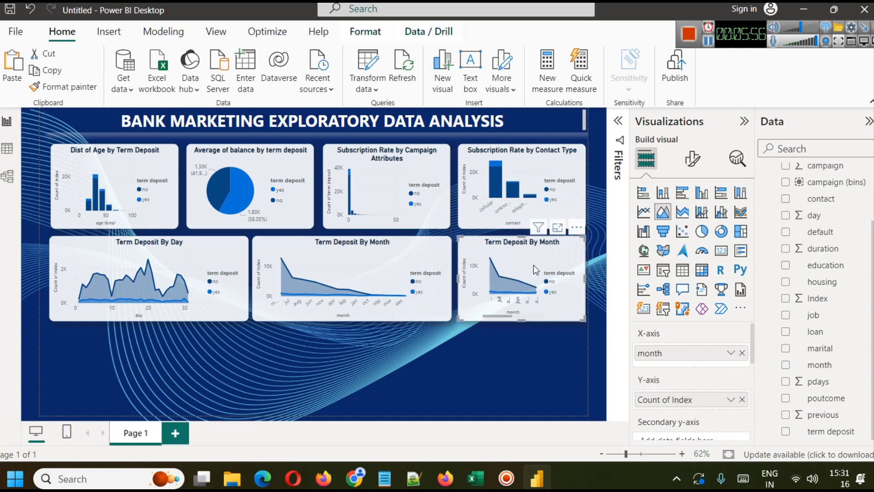
{"action": "left_click", "coordinate": [742, 353]}
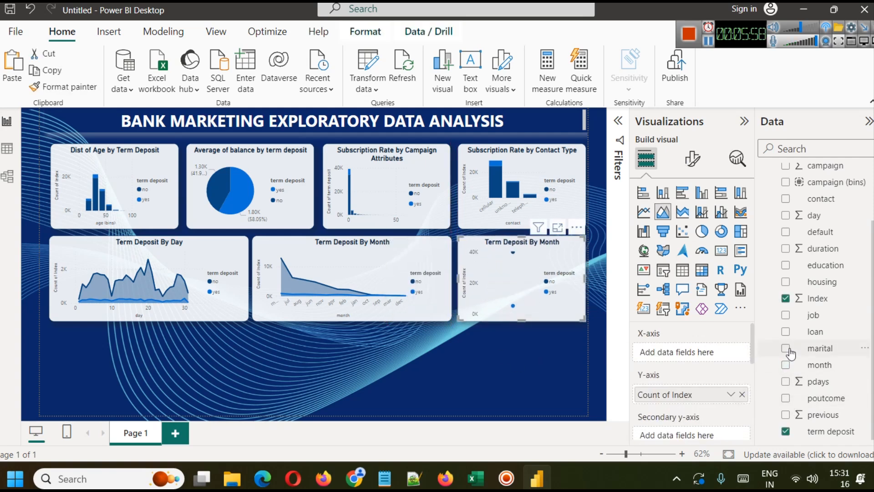
{"action": "left_click_drag", "start_coordinate": [830, 246], "coordinate": [642, 353]}
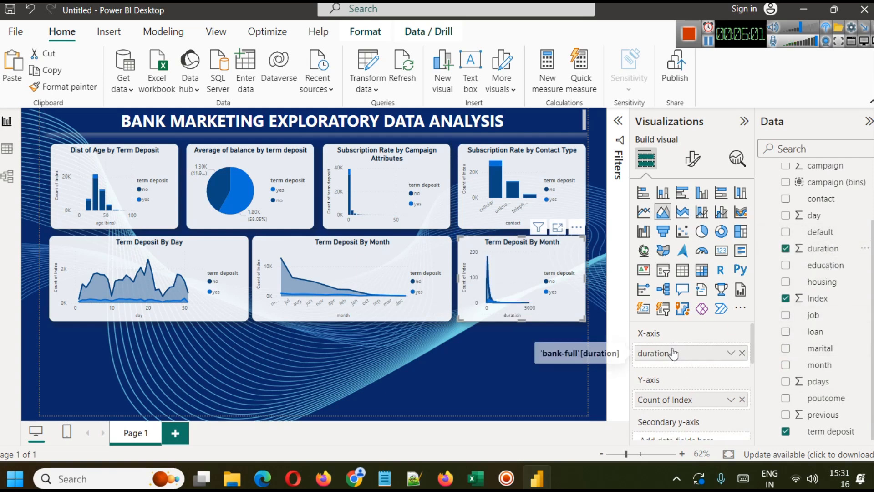
Step: Enlarge the duration chart, examine the yes and no counts across call durations, and return to the report
{"action": "left_click", "coordinate": [558, 227]}
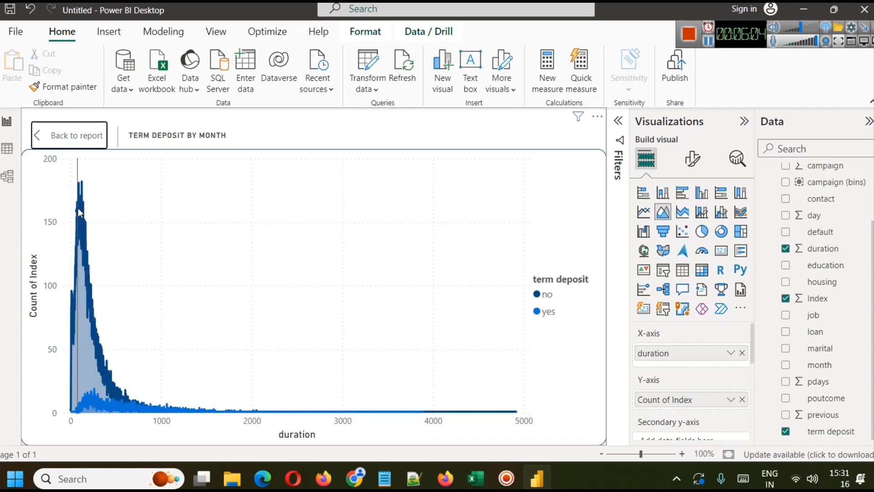
{"action": "mouse_move", "coordinate": [93, 398]}
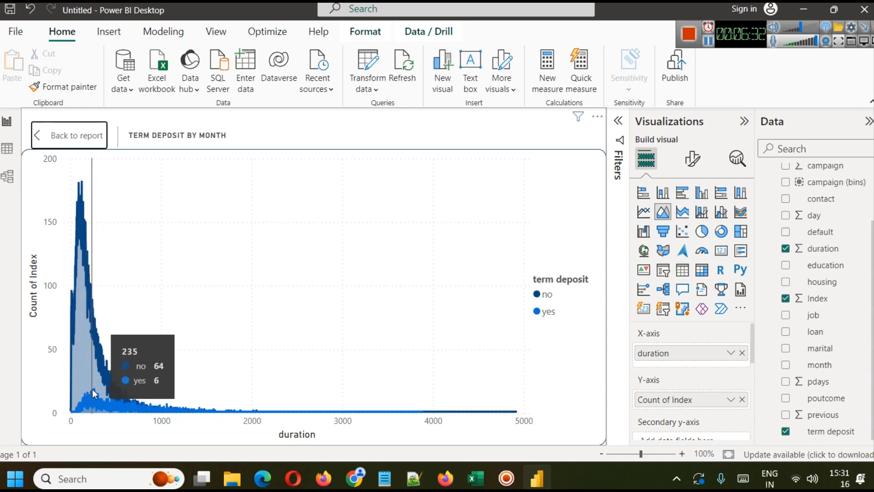
{"action": "left_click", "coordinate": [57, 135]}
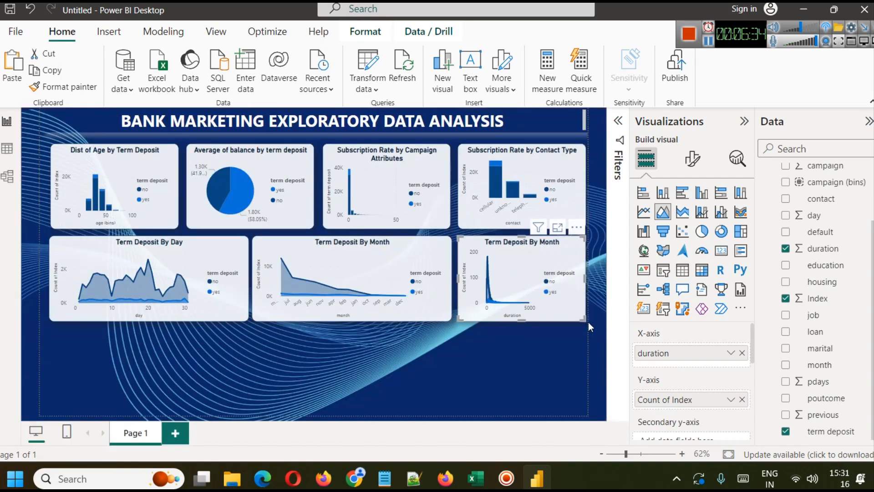
Step: Try the duration chart as a line chart, view it enlarged, and switch it back to an area chart
{"action": "left_click", "coordinate": [643, 212]}
{"action": "left_click", "coordinate": [558, 227]}
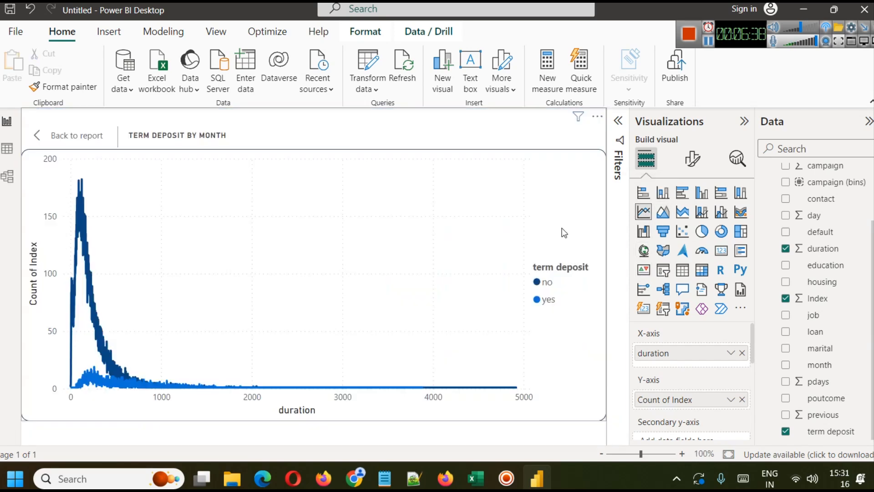
{"action": "left_click", "coordinate": [70, 135]}
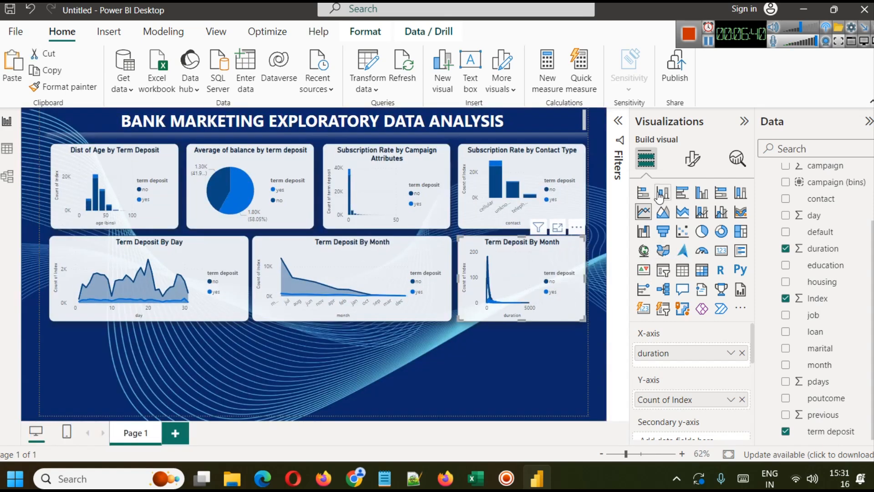
{"action": "left_click", "coordinate": [663, 212]}
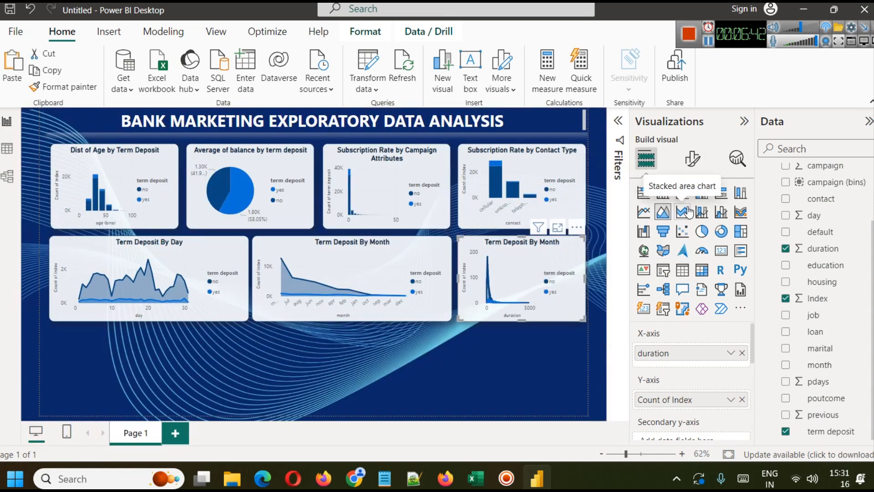
Step: Change the duration chart to a stacked area chart, examine it enlarged, and return to the report
{"action": "left_click", "coordinate": [686, 212]}
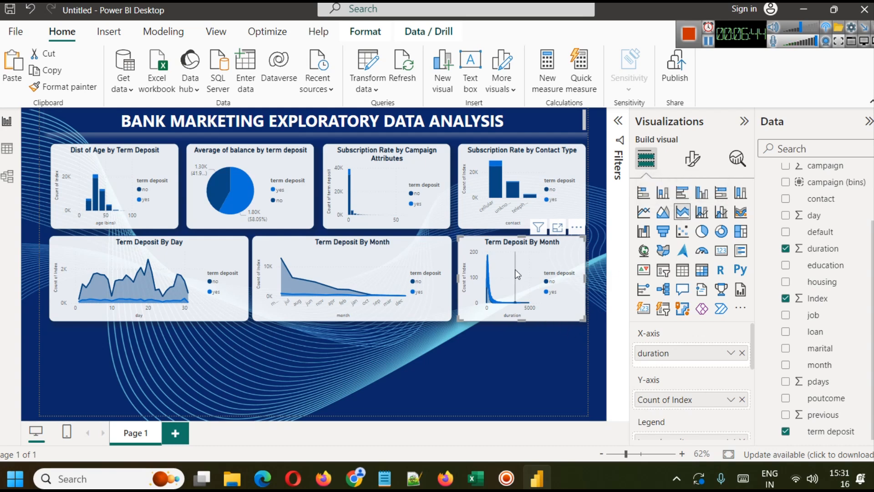
{"action": "left_click", "coordinate": [557, 228]}
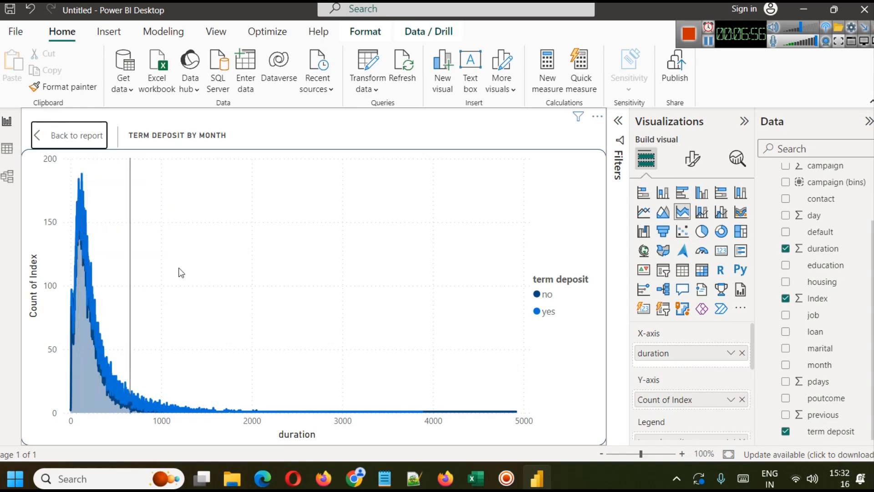
{"action": "left_click", "coordinate": [71, 151]}
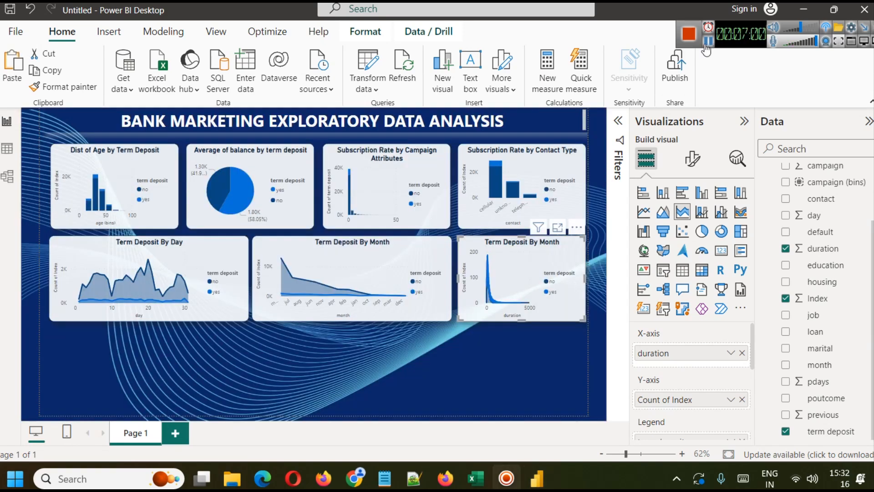
Step: Change the duration chart's title to "Term Deposit By Duration"
{"action": "left_click", "coordinate": [688, 160]}
{"action": "left_click", "coordinate": [693, 223]}
{"action": "left_click", "coordinate": [675, 287]}
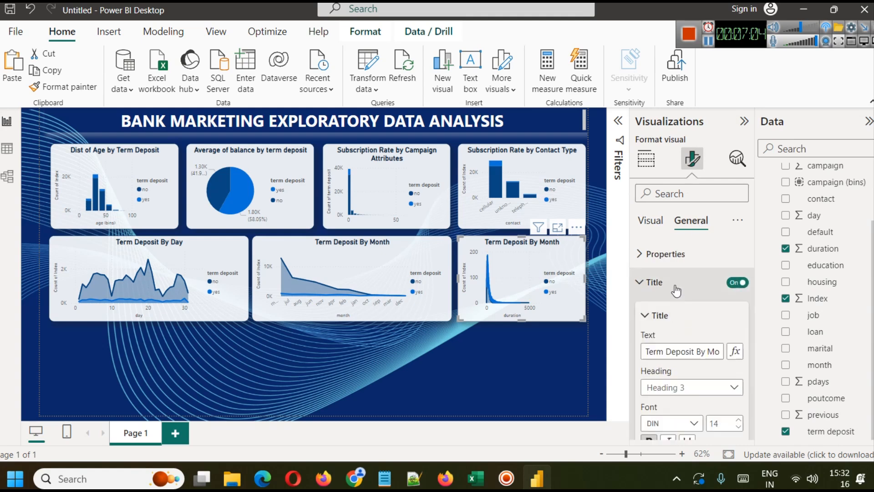
{"action": "left_click_drag", "start_coordinate": [707, 352], "coordinate": [756, 352]}
{"action": "key", "text": "BackSpace"}
{"action": "type", "text": "Duration"}
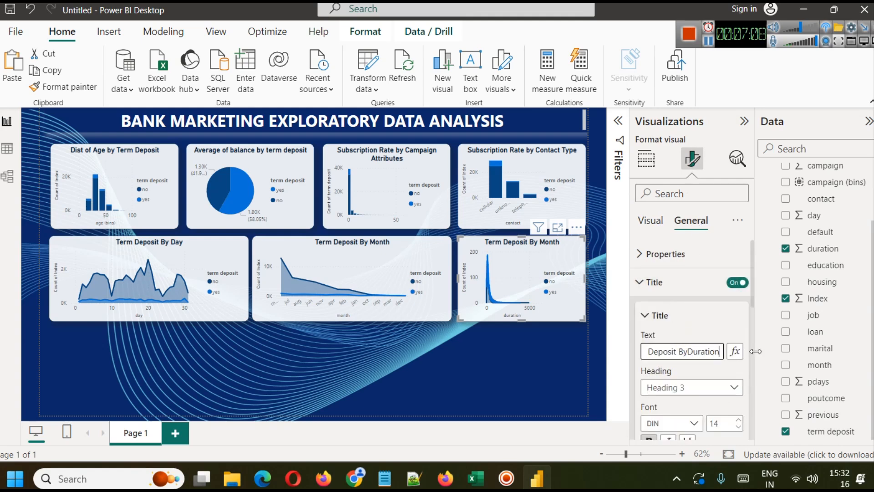
{"action": "left_click", "coordinate": [690, 351]}
{"action": "left_click", "coordinate": [382, 408]}
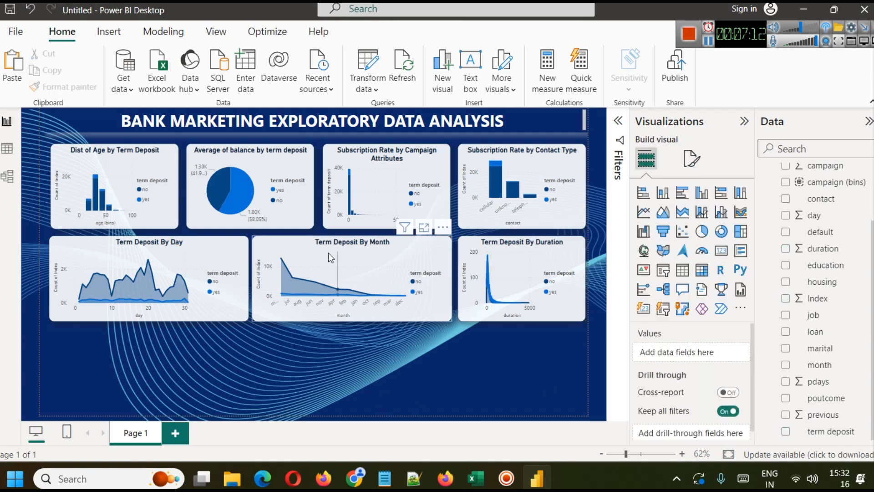
Step: Narrow the day chart in the second row and move the month chart directly beside it
{"action": "left_click", "coordinate": [308, 247]}
{"action": "left_click", "coordinate": [238, 276]}
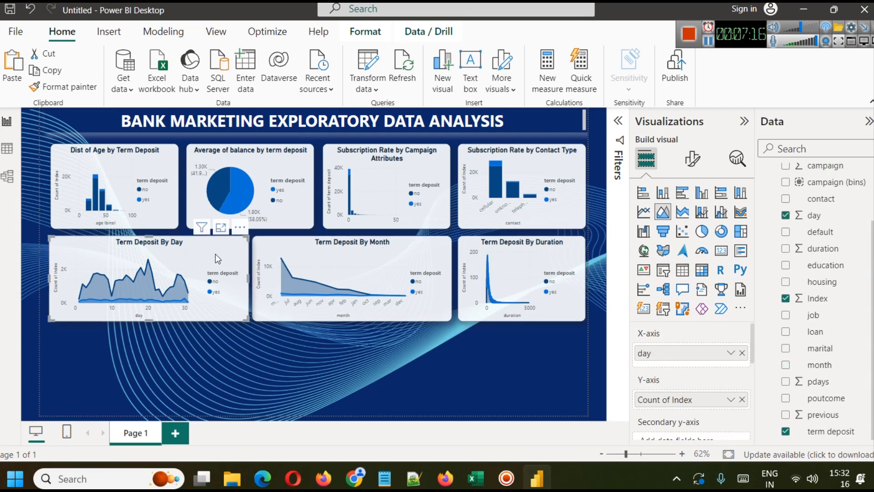
{"action": "left_click_drag", "start_coordinate": [248, 278], "coordinate": [223, 278]}
{"action": "left_click_drag", "start_coordinate": [316, 256], "coordinate": [289, 256]}
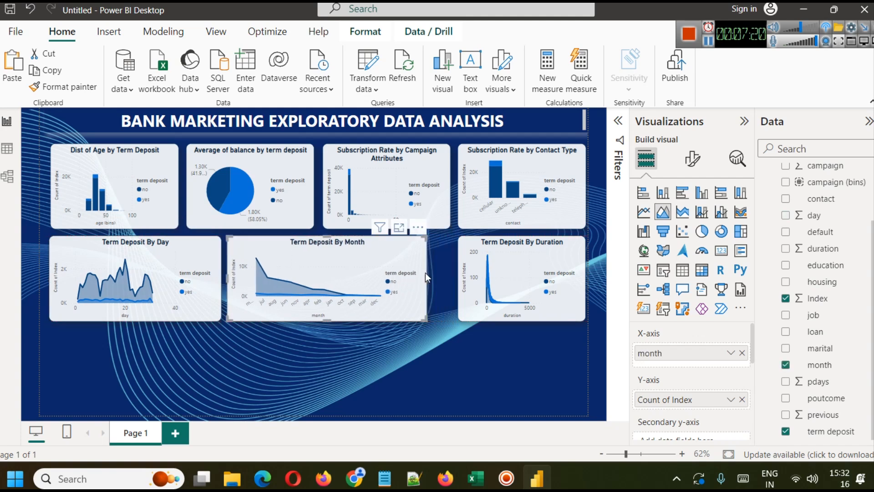
Step: Narrow the month chart and widen the duration chart so the three charts fill the second row evenly
{"action": "left_click_drag", "start_coordinate": [426, 278], "coordinate": [406, 276]}
{"action": "left_click", "coordinate": [461, 264]}
{"action": "left_click", "coordinate": [409, 274]}
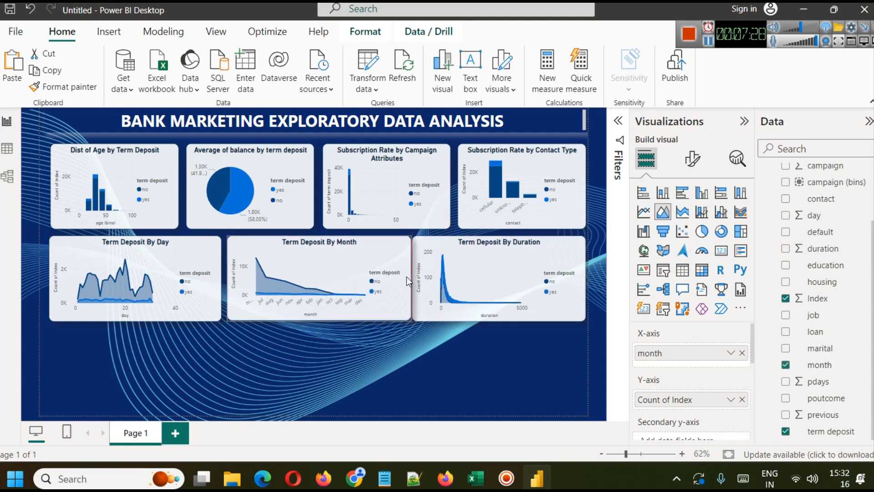
{"action": "left_click", "coordinate": [414, 347]}
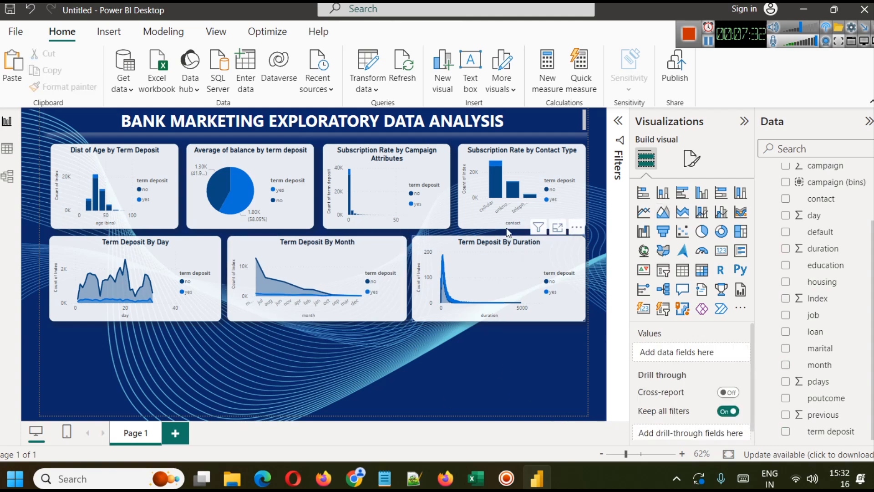
Step: Nudge the contact type chart into alignment and place a copy of it below the day chart, starting a third row
{"action": "left_click_drag", "start_coordinate": [486, 169], "coordinate": [485, 169]}
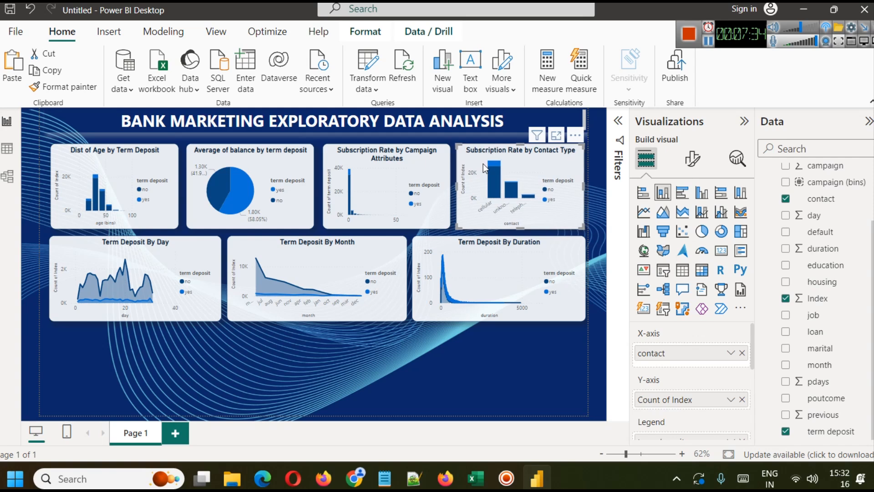
{"action": "left_click", "coordinate": [496, 375]}
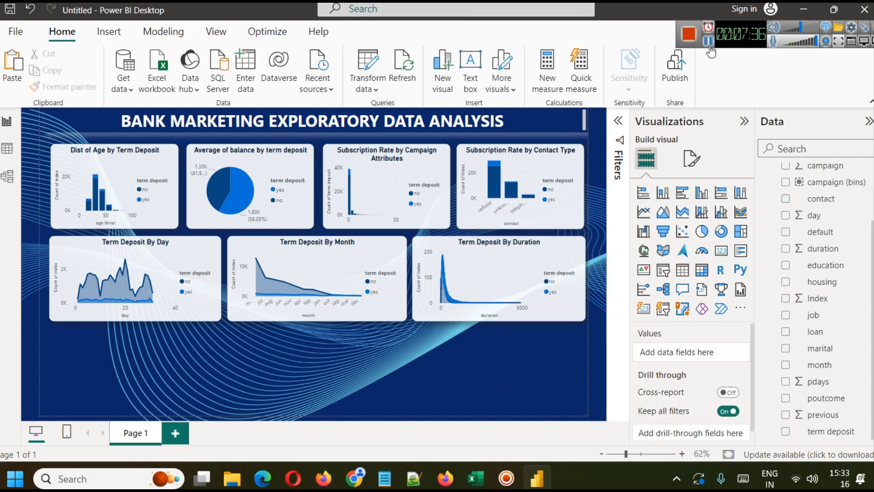
{"action": "left_click", "coordinate": [545, 157]}
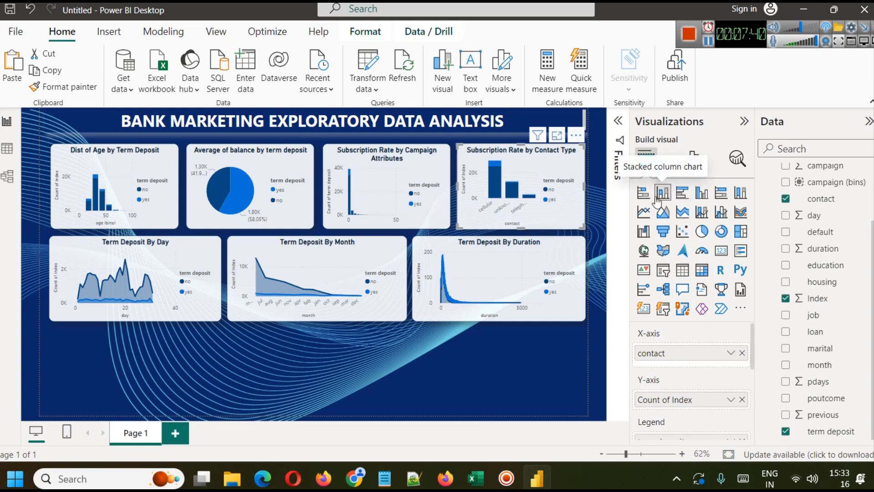
{"action": "key", "text": "ctrl+c"}
{"action": "key", "text": "ctrl+v"}
{"action": "left_click_drag", "start_coordinate": [512, 165], "coordinate": [99, 339]}
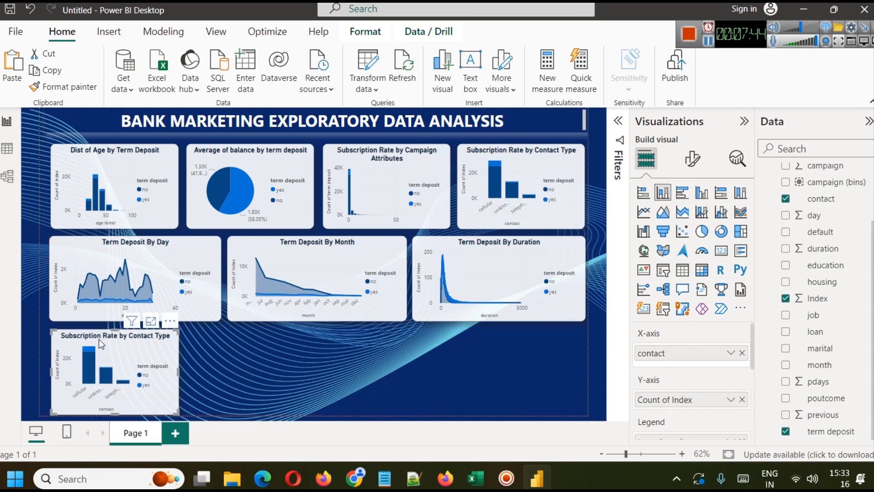
Step: Check the education column's distinct values in the table data, and replace contact with education on the X-axis of the third-row chart
{"action": "left_click", "coordinate": [198, 337]}
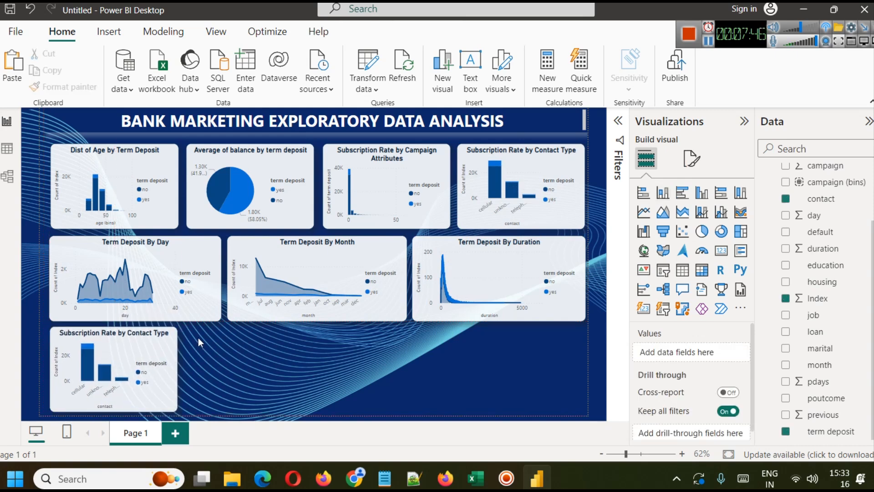
{"action": "left_click", "coordinate": [176, 343]}
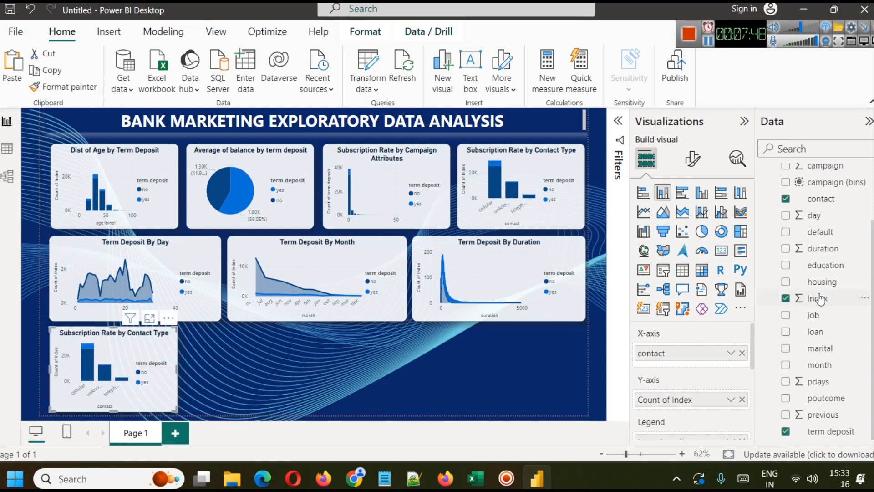
{"action": "left_click", "coordinate": [7, 149]}
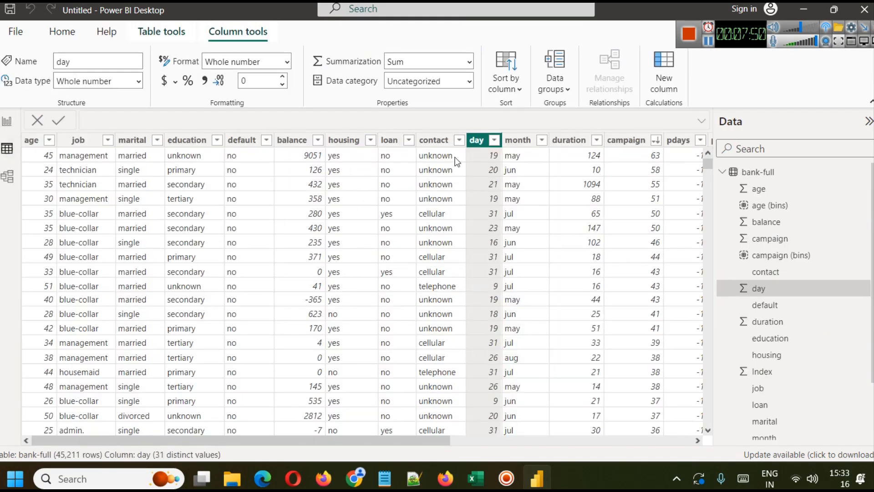
{"action": "left_click", "coordinate": [217, 140]}
{"action": "left_click", "coordinate": [394, 348]}
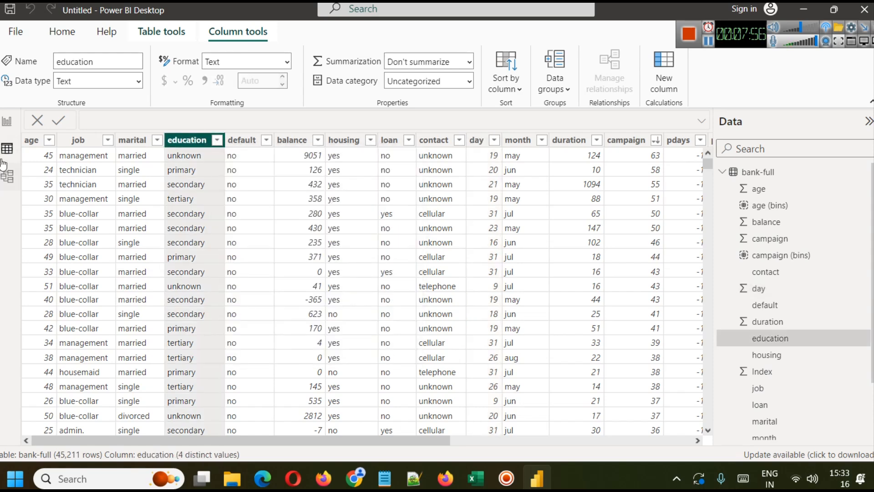
{"action": "left_click", "coordinate": [7, 121]}
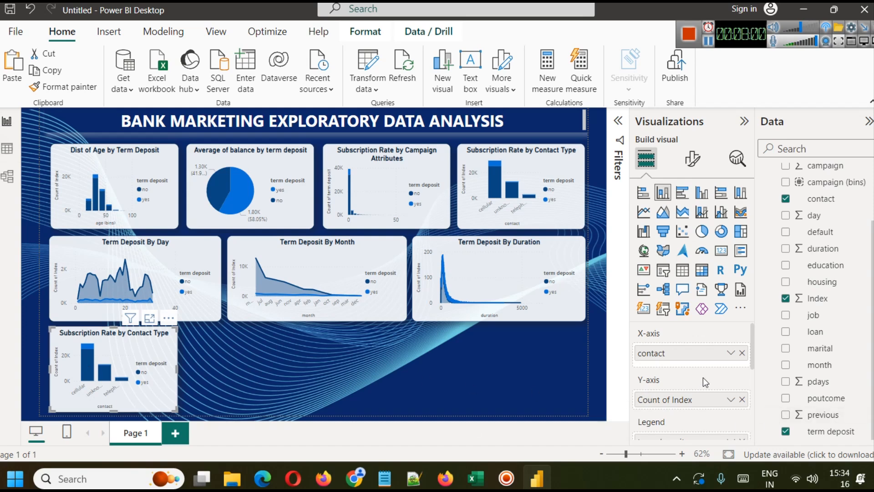
{"action": "left_click_drag", "start_coordinate": [826, 266], "coordinate": [692, 360]}
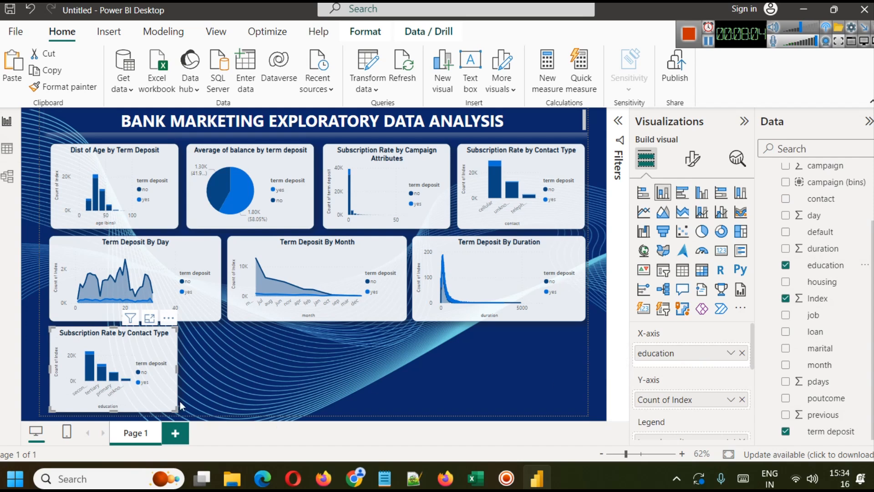
Step: Enlarge the education chart to examine term deposit counts per education level, and return to the report page
{"action": "left_click", "coordinate": [150, 319]}
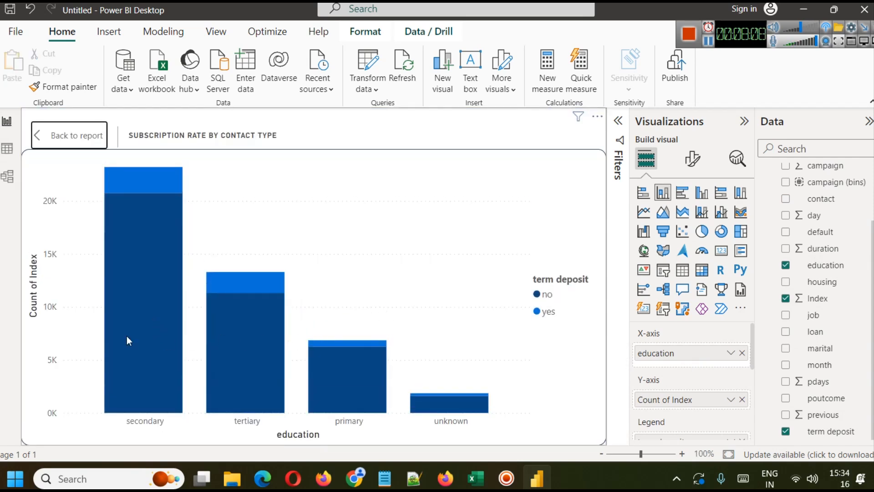
{"action": "mouse_move", "coordinate": [148, 321]}
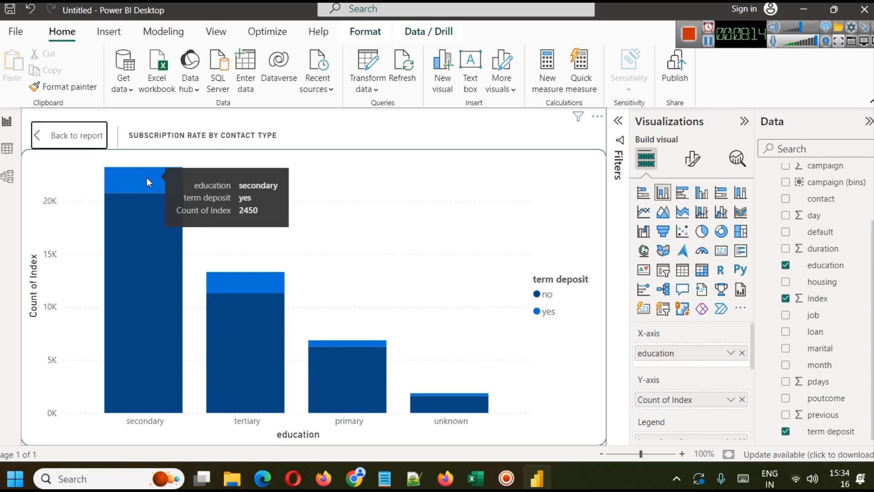
{"action": "mouse_move", "coordinate": [149, 185]}
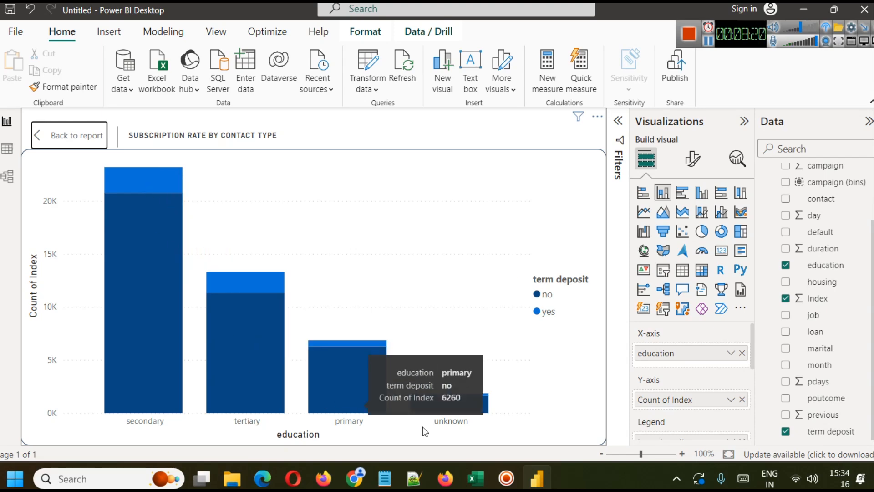
{"action": "mouse_move", "coordinate": [336, 348]}
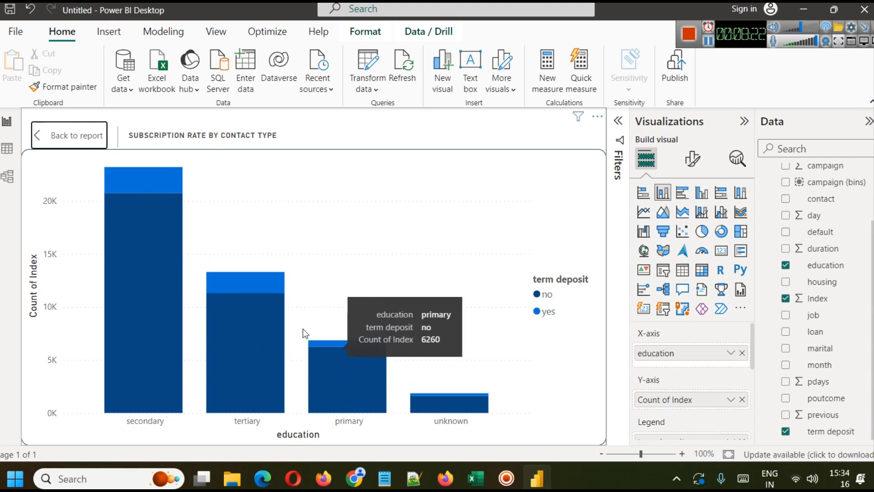
{"action": "left_click", "coordinate": [72, 136]}
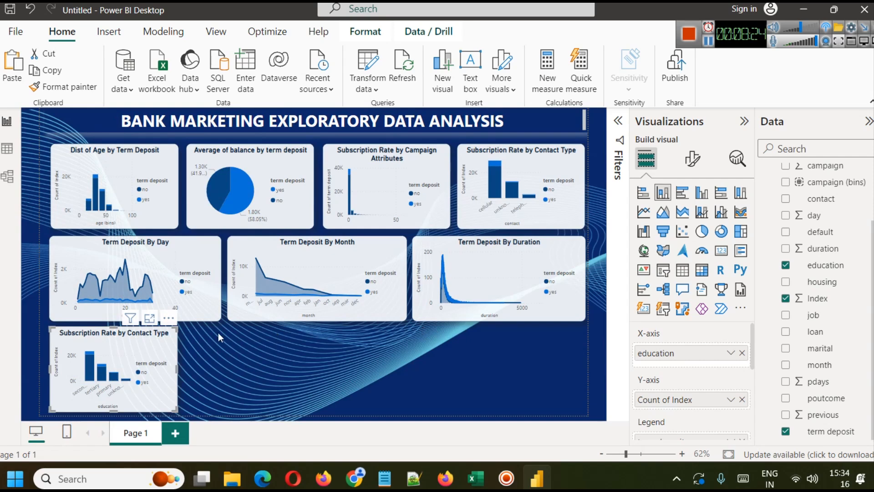
{"action": "left_click", "coordinate": [692, 160]}
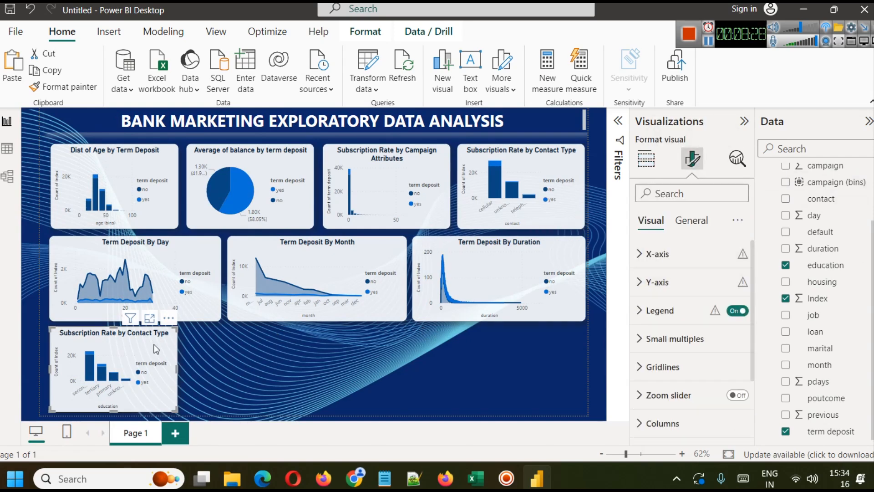
{"action": "left_click", "coordinate": [645, 167]}
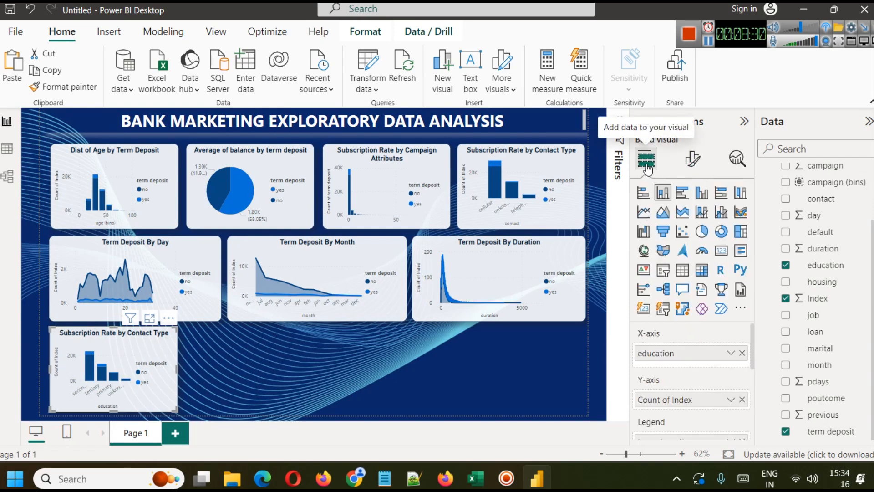